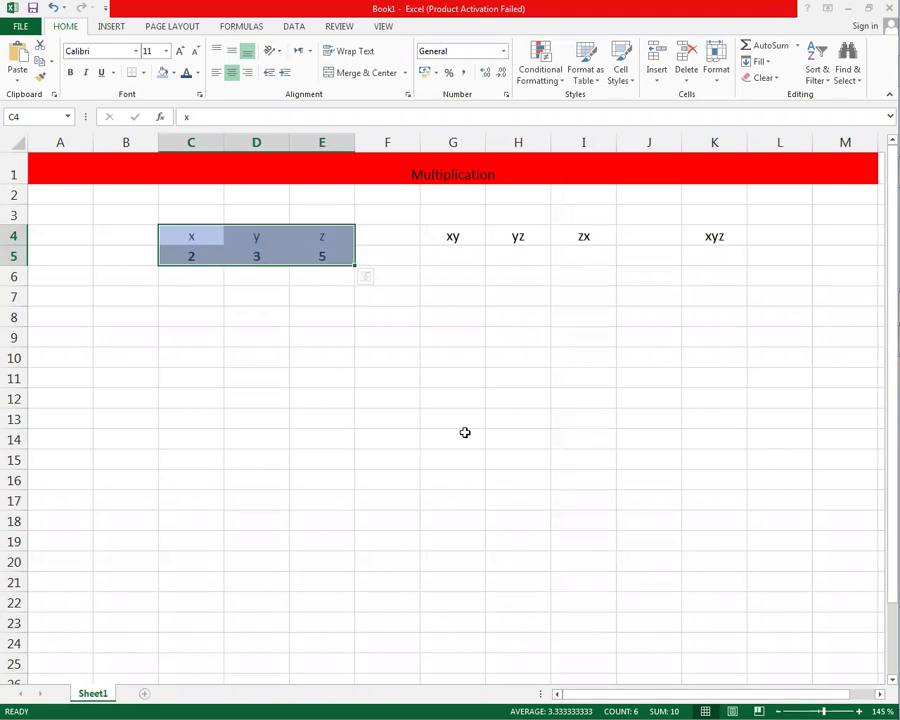
Format the x, y, z input table C4:E5 as Number with 0 decimal places.
{"action": "left_click", "coordinate": [414, 458]}
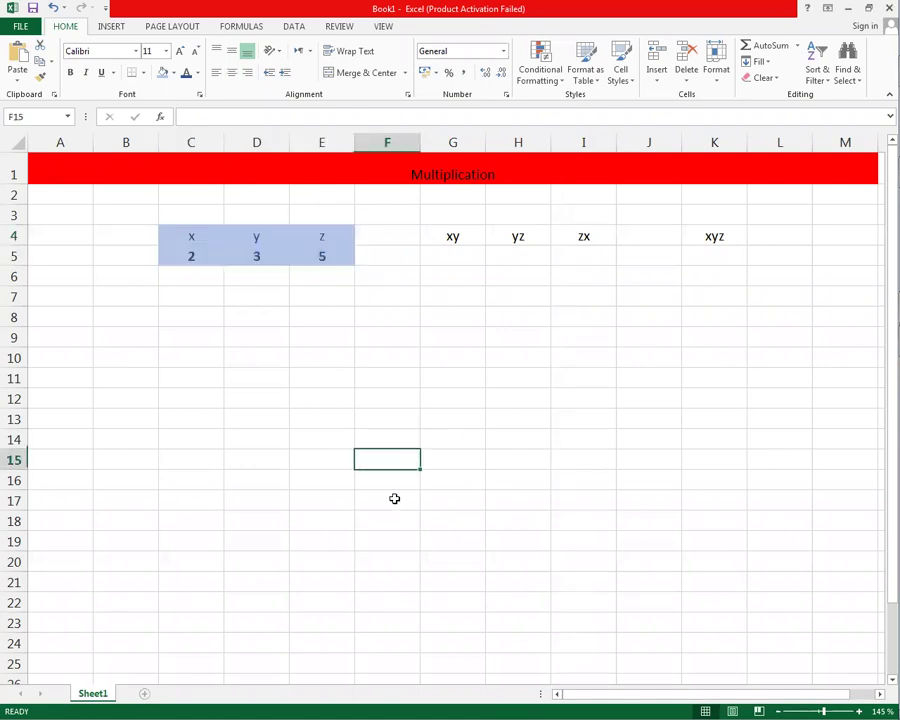
{"action": "left_click", "coordinate": [262, 369]}
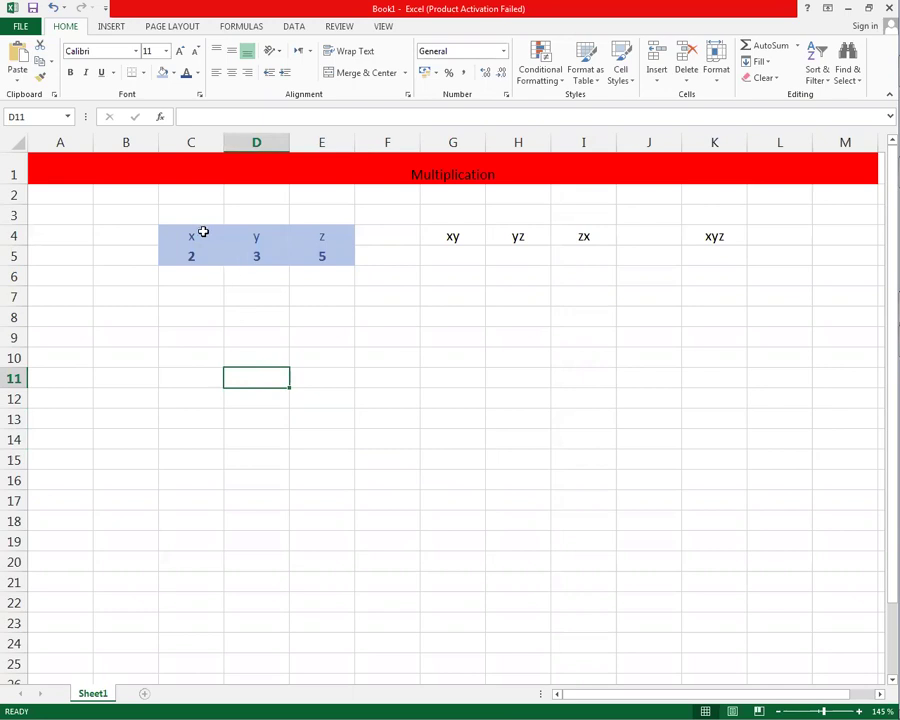
{"action": "left_click_drag", "start_coordinate": [197, 232], "coordinate": [323, 260]}
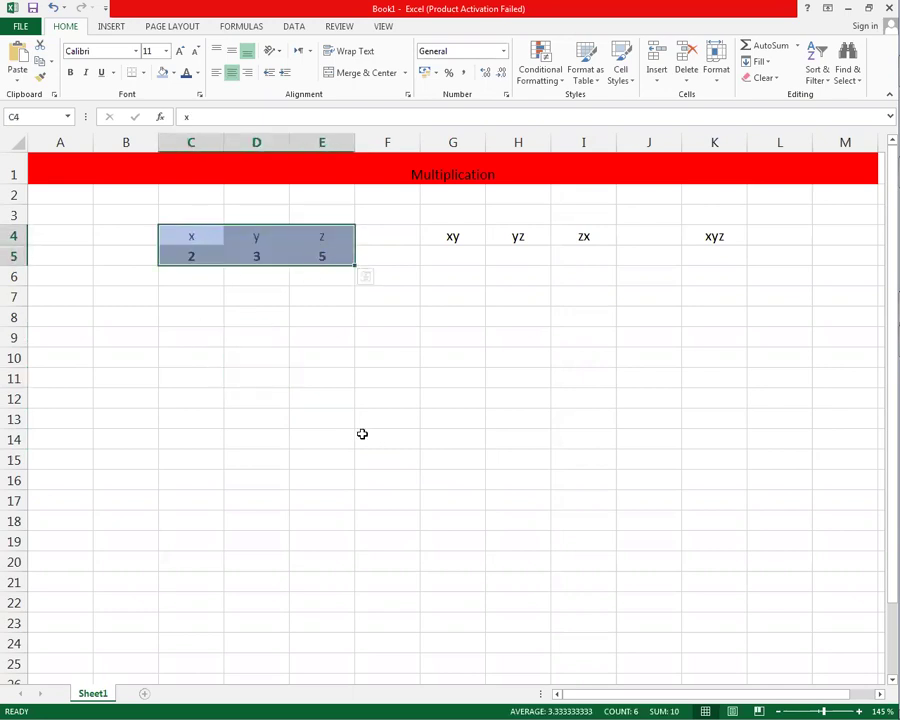
{"action": "right_click", "coordinate": [245, 245]}
{"action": "left_click", "coordinate": [285, 466]}
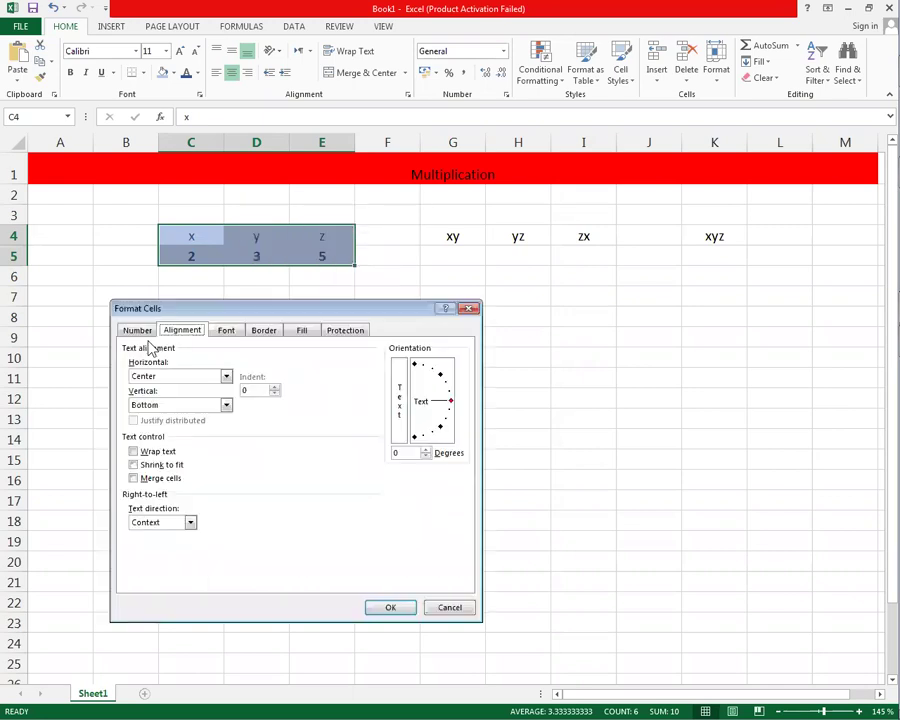
{"action": "left_click", "coordinate": [135, 331]}
{"action": "left_click", "coordinate": [152, 370]}
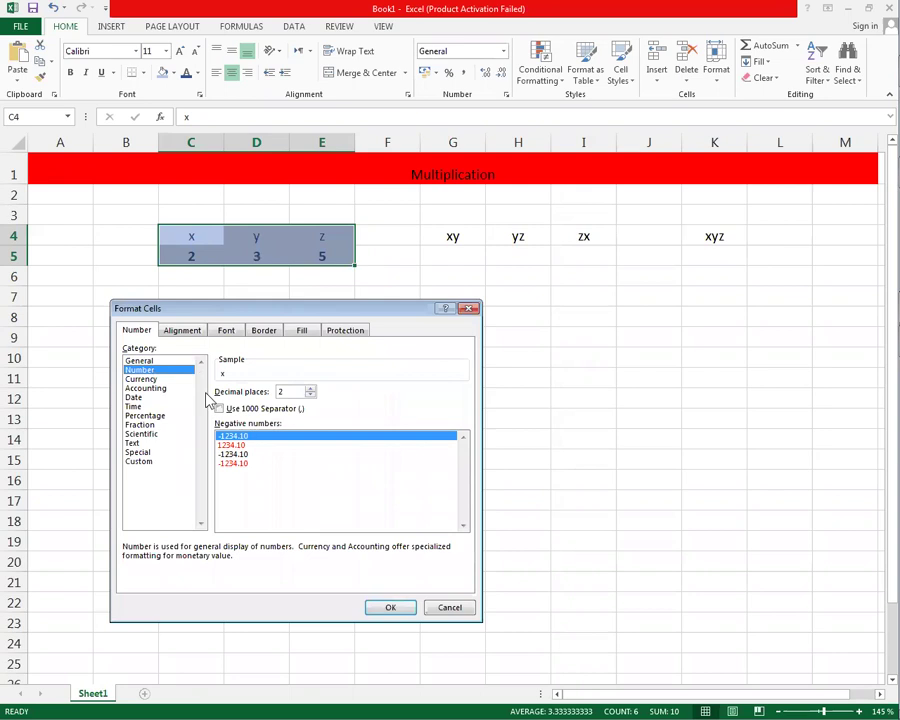
{"action": "left_click", "coordinate": [310, 395]}
{"action": "left_click", "coordinate": [310, 395]}
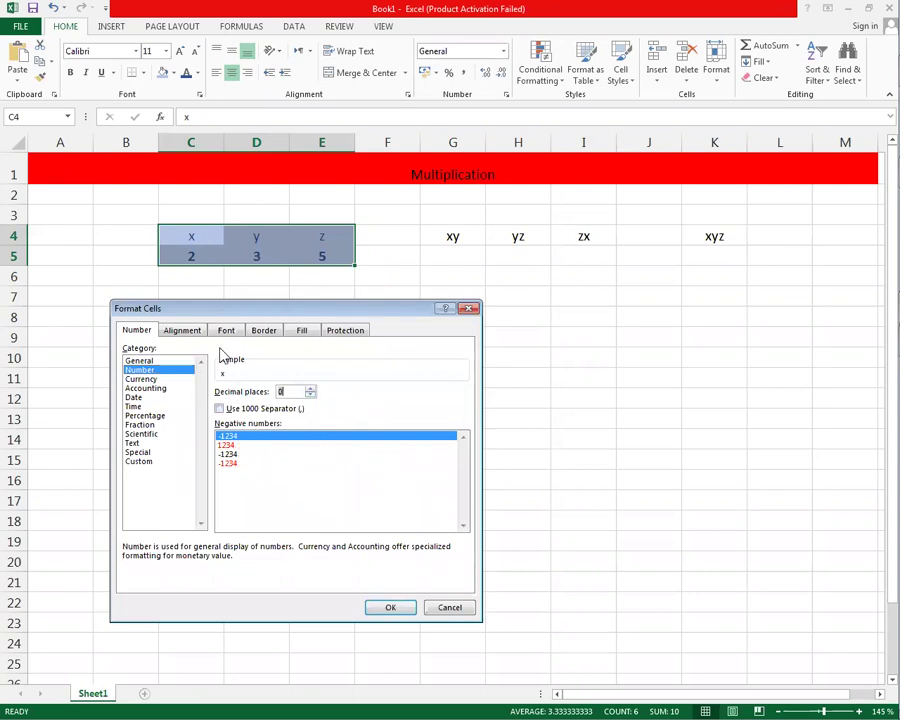
Centre the table's values vertically and add inside borders between its cells.
{"action": "left_click", "coordinate": [184, 331]}
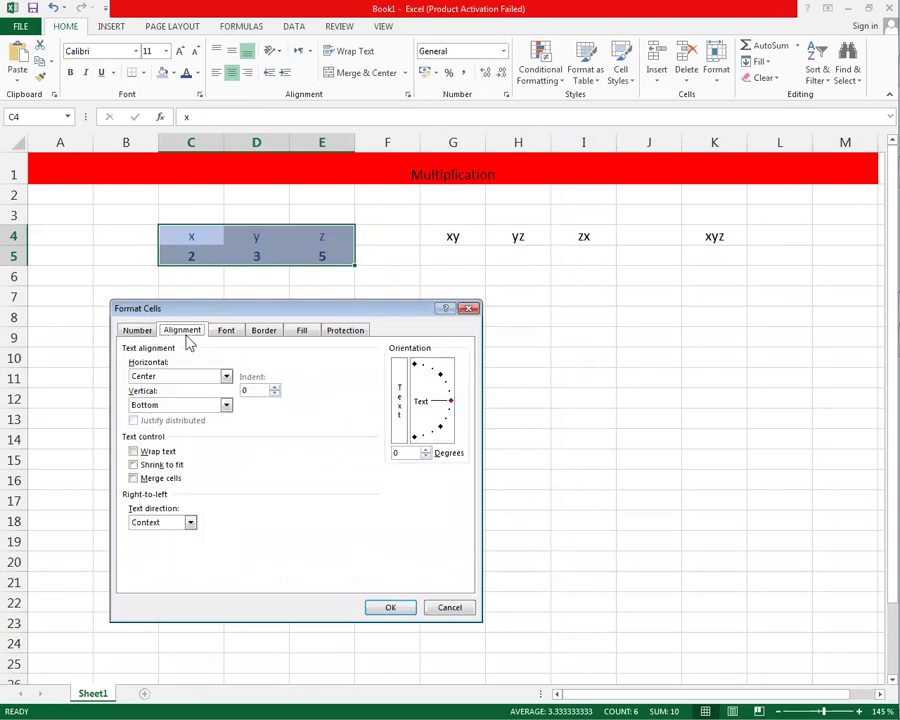
{"action": "left_click", "coordinate": [189, 406]}
{"action": "left_click", "coordinate": [182, 428]}
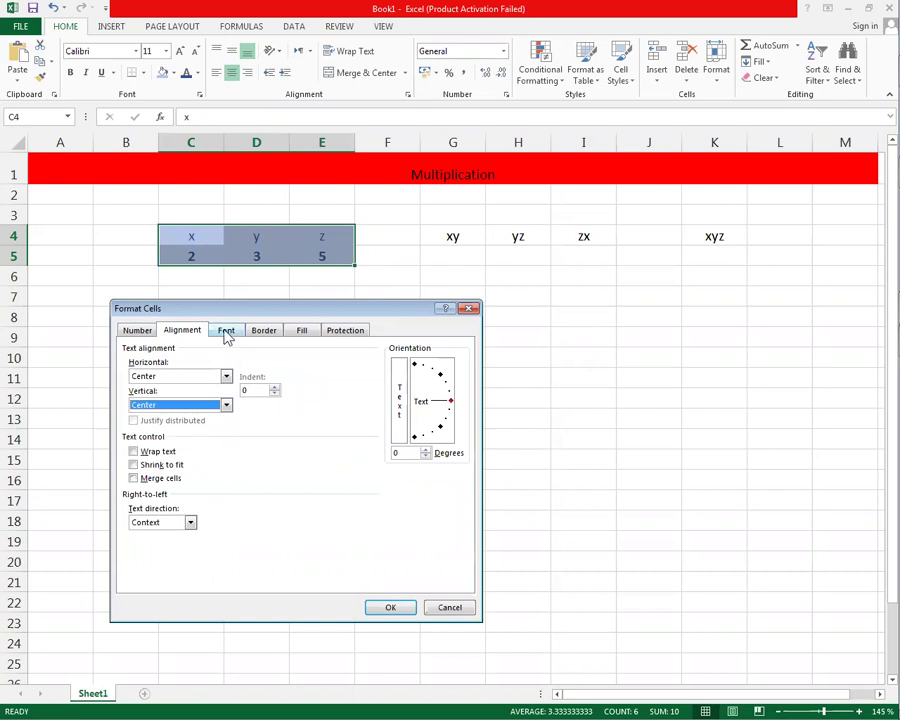
{"action": "left_click", "coordinate": [262, 330]}
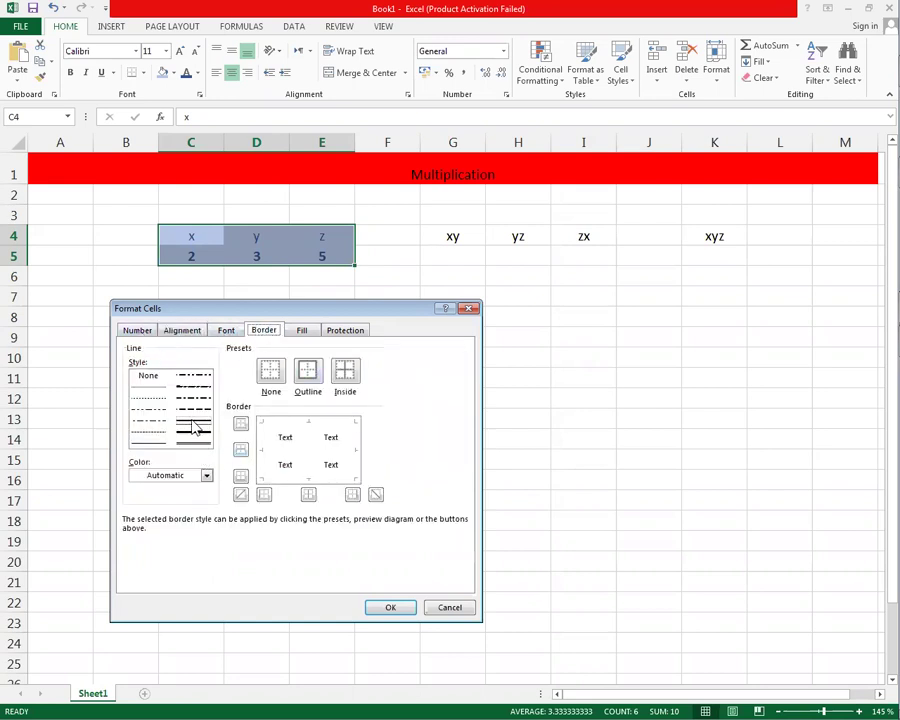
{"action": "left_click", "coordinate": [346, 374]}
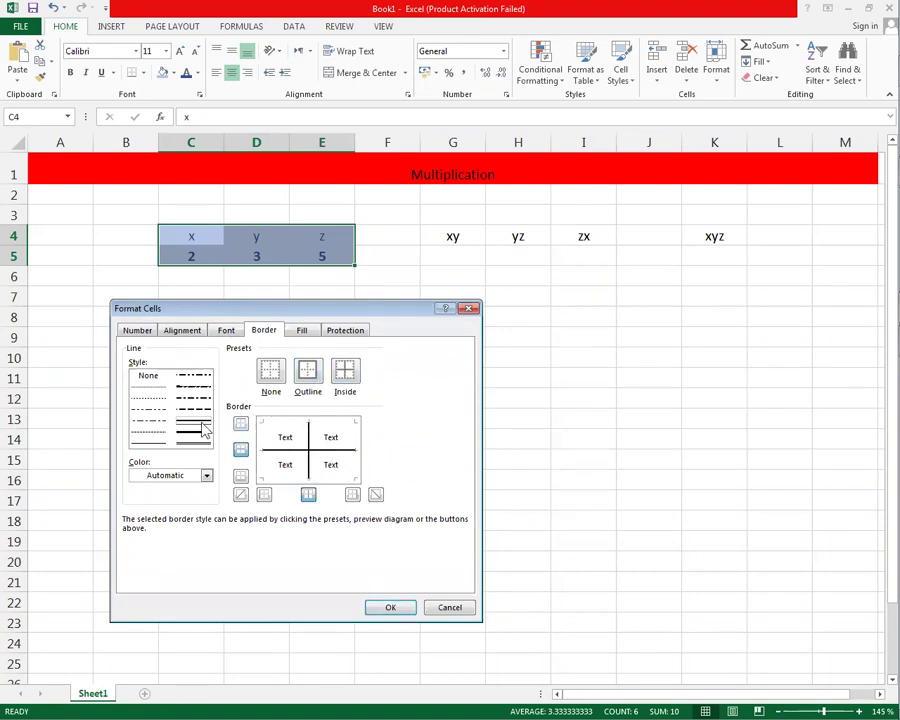
{"action": "left_click", "coordinate": [390, 610]}
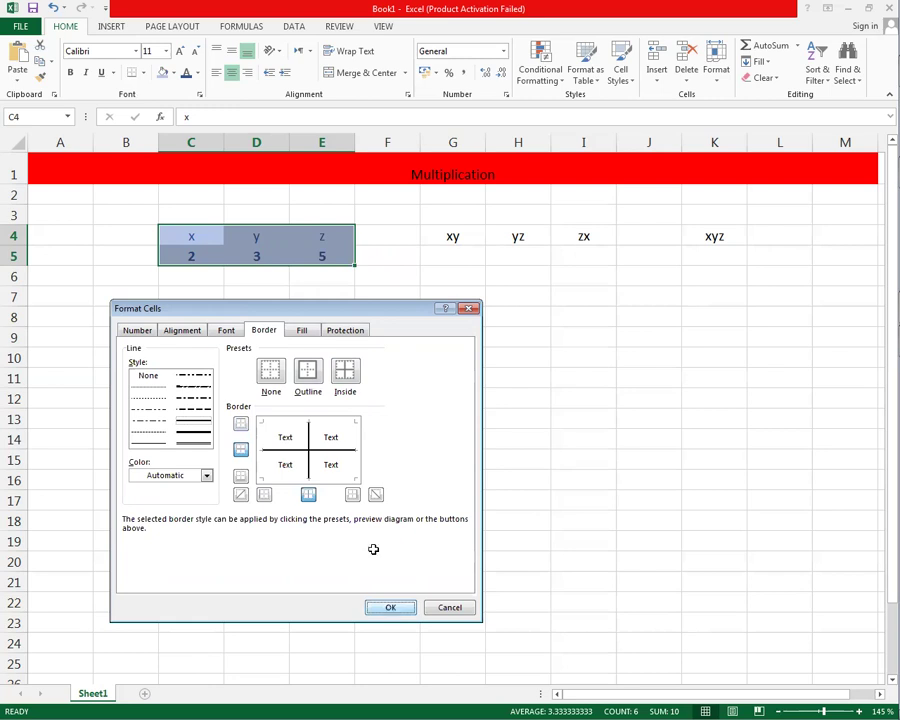
{"action": "left_click", "coordinate": [370, 546]}
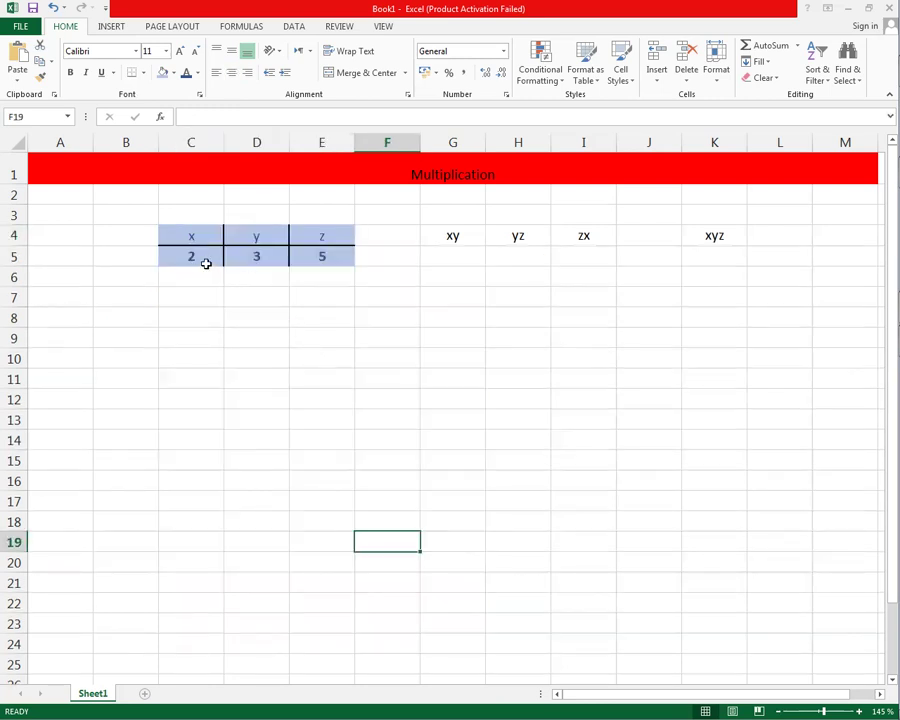
Centre the xy, yz and zx headers and fill them light blue.
{"action": "left_click_drag", "start_coordinate": [456, 236], "coordinate": [583, 244]}
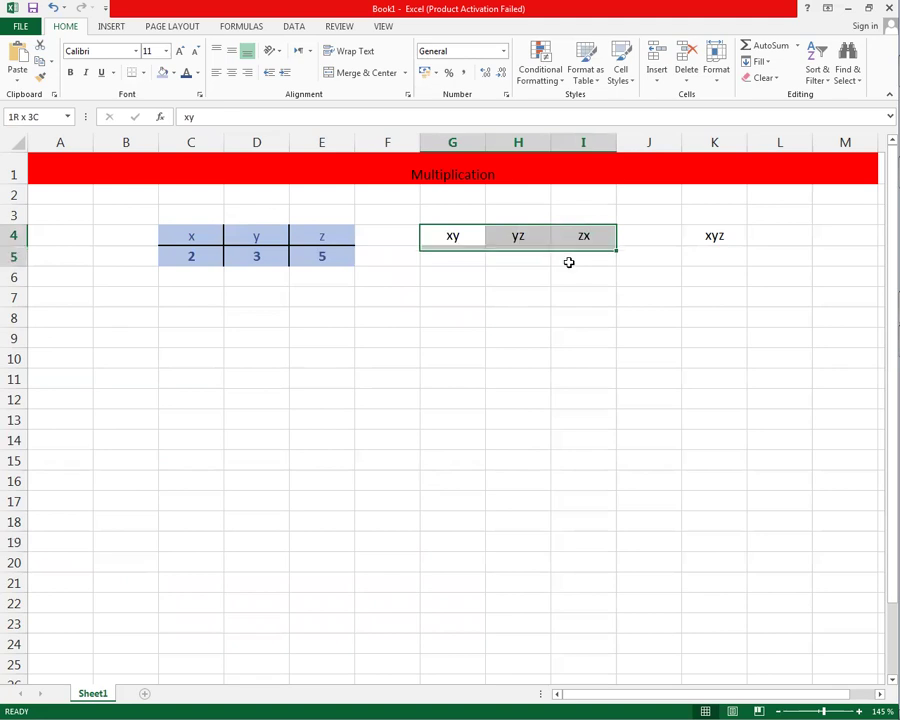
{"action": "left_click_drag", "start_coordinate": [583, 244], "coordinate": [568, 249]}
{"action": "left_click", "coordinate": [231, 72]}
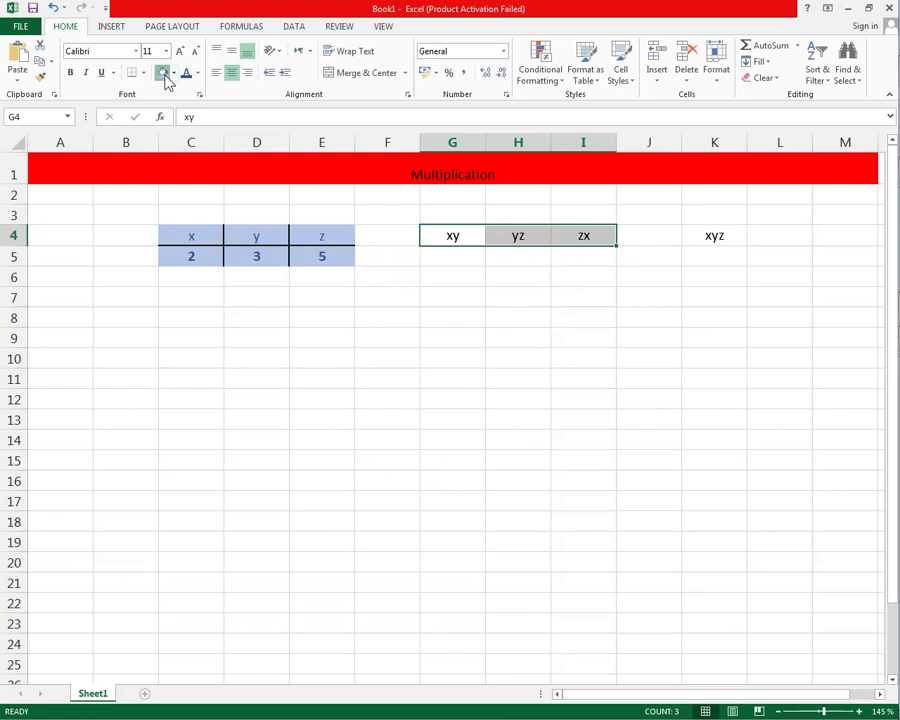
{"action": "left_click", "coordinate": [165, 77]}
Put a ? placeholder in G5 and centre the result row G5:K5.
{"action": "left_click", "coordinate": [452, 258]}
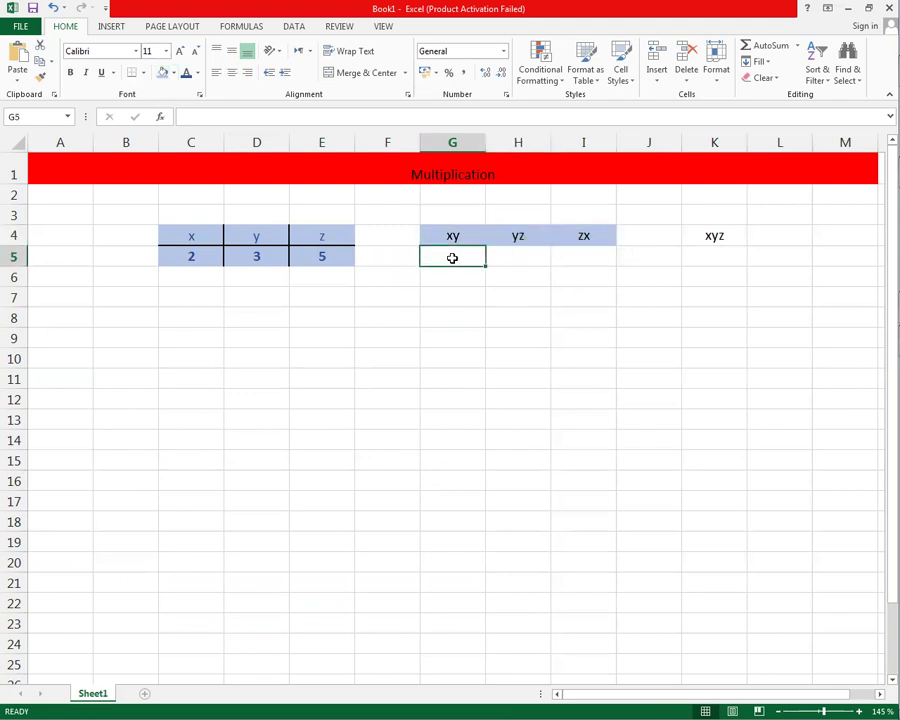
{"action": "type", "text": "?"}
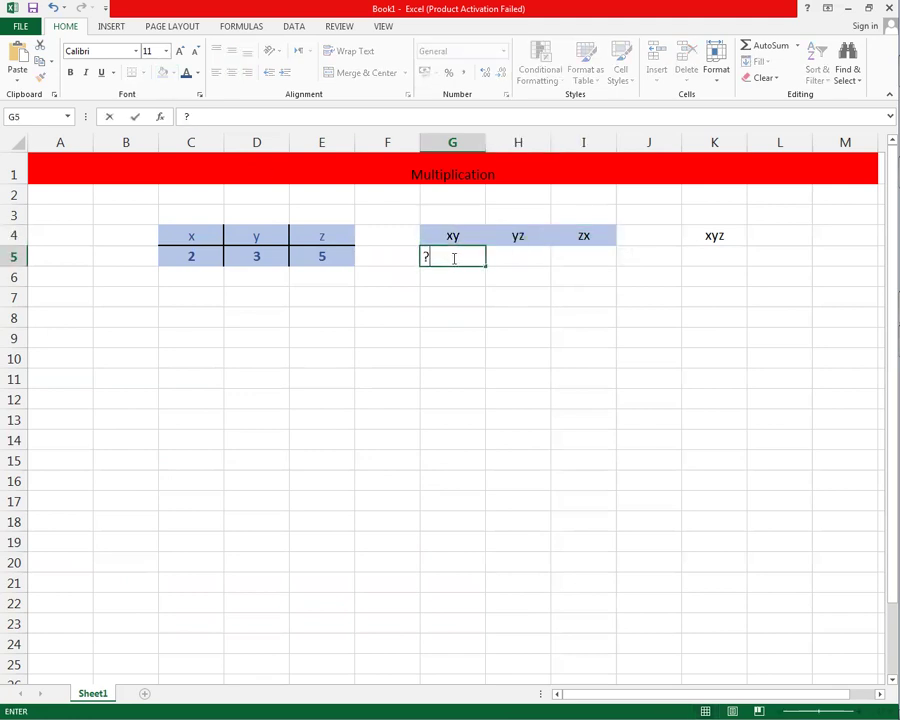
{"action": "key", "text": "Return"}
{"action": "left_click_drag", "start_coordinate": [455, 258], "coordinate": [667, 269]}
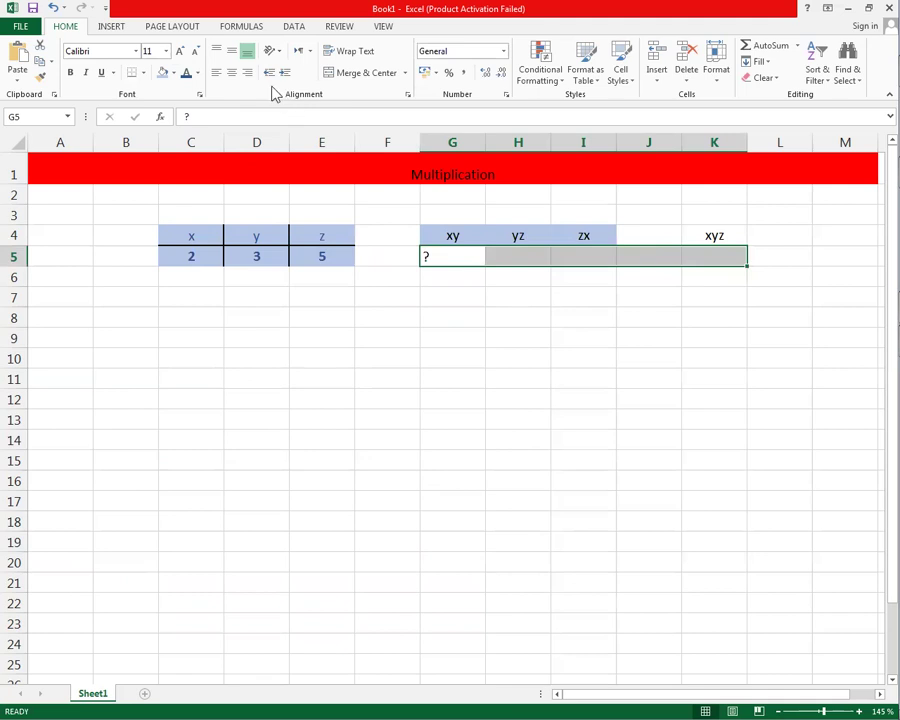
{"action": "left_click", "coordinate": [232, 73]}
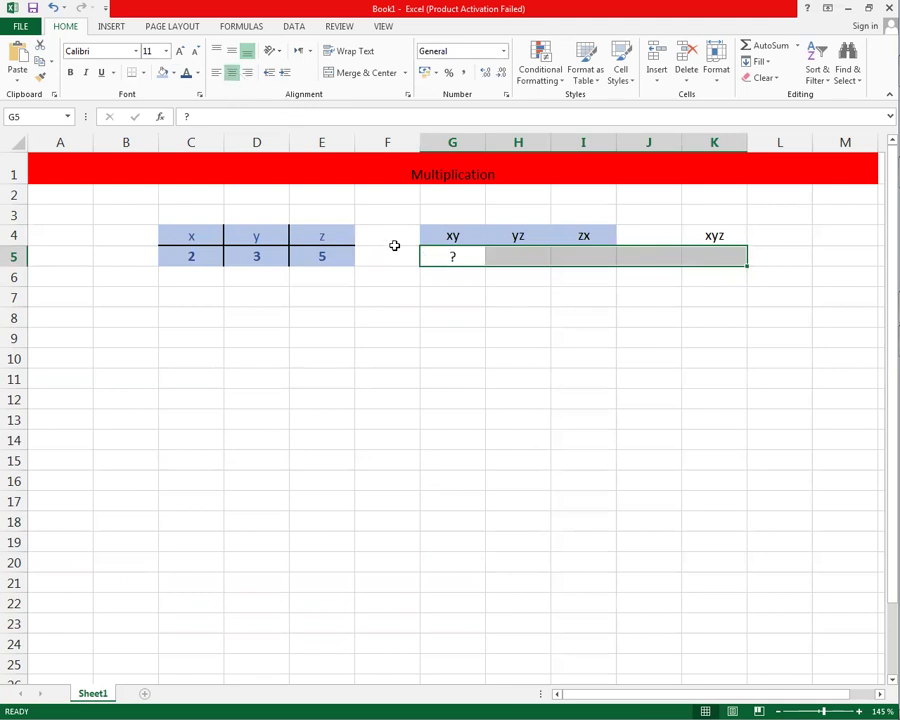
{"action": "left_click", "coordinate": [431, 335]}
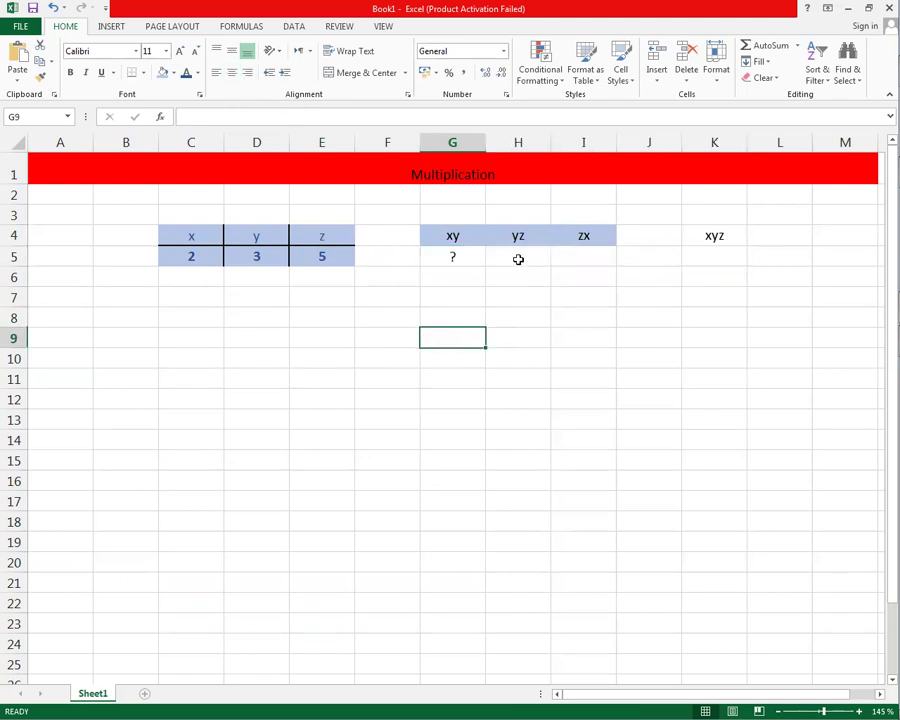
Add ? placeholders in H5, I5 and K5.
{"action": "left_click", "coordinate": [518, 259]}
{"action": "type", "text": "?"}
{"action": "key", "text": "ctrl+Return"}
{"action": "left_click", "coordinate": [570, 261]}
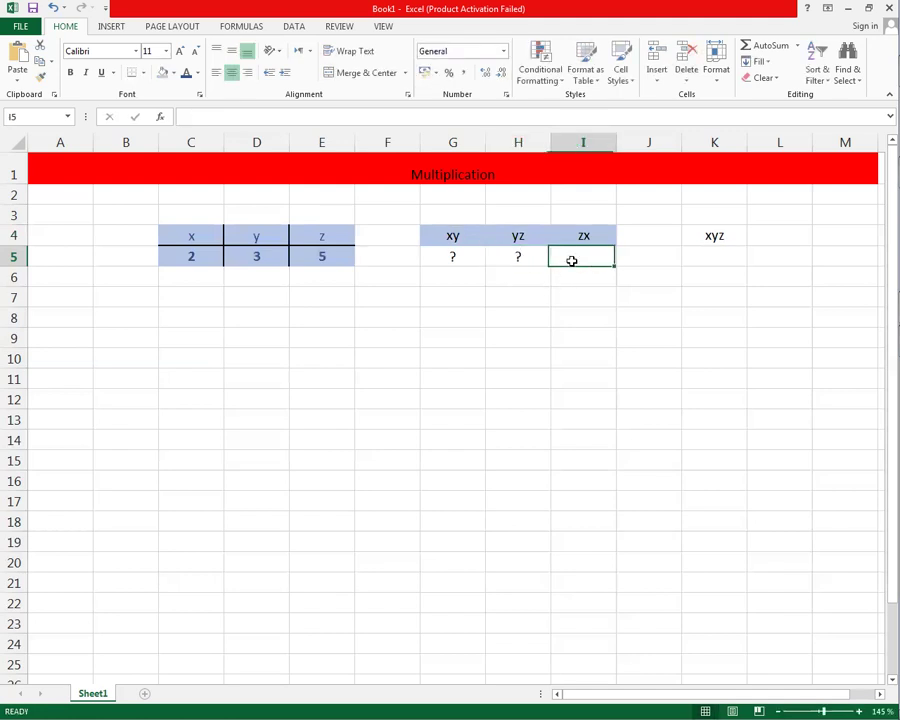
{"action": "type", "text": "?"}
{"action": "key", "text": "Return"}
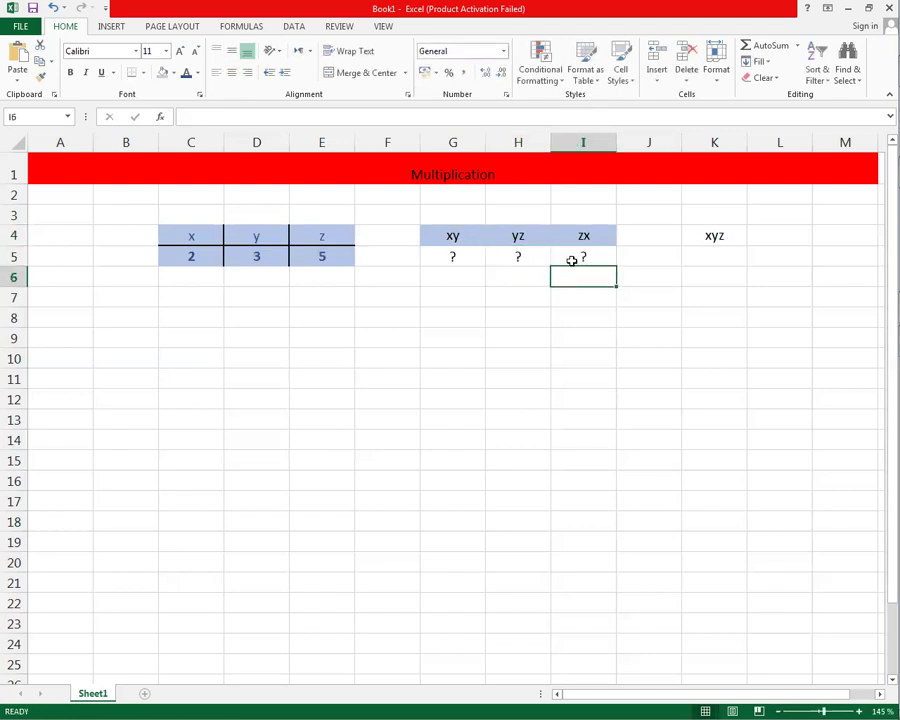
{"action": "left_click", "coordinate": [722, 258]}
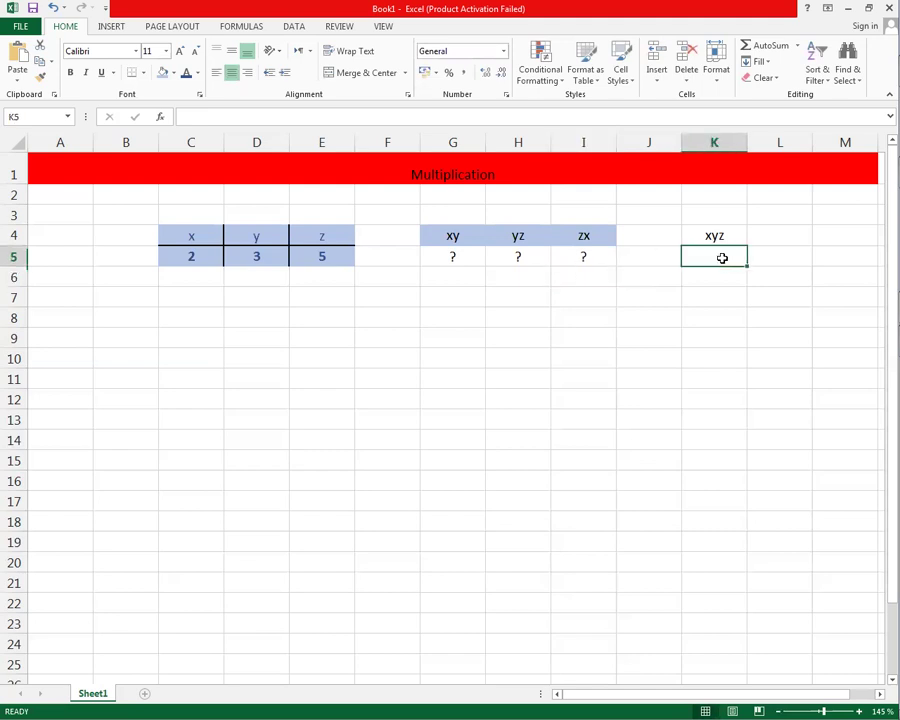
{"action": "type", "text": "?"}
{"action": "key", "text": "Return"}
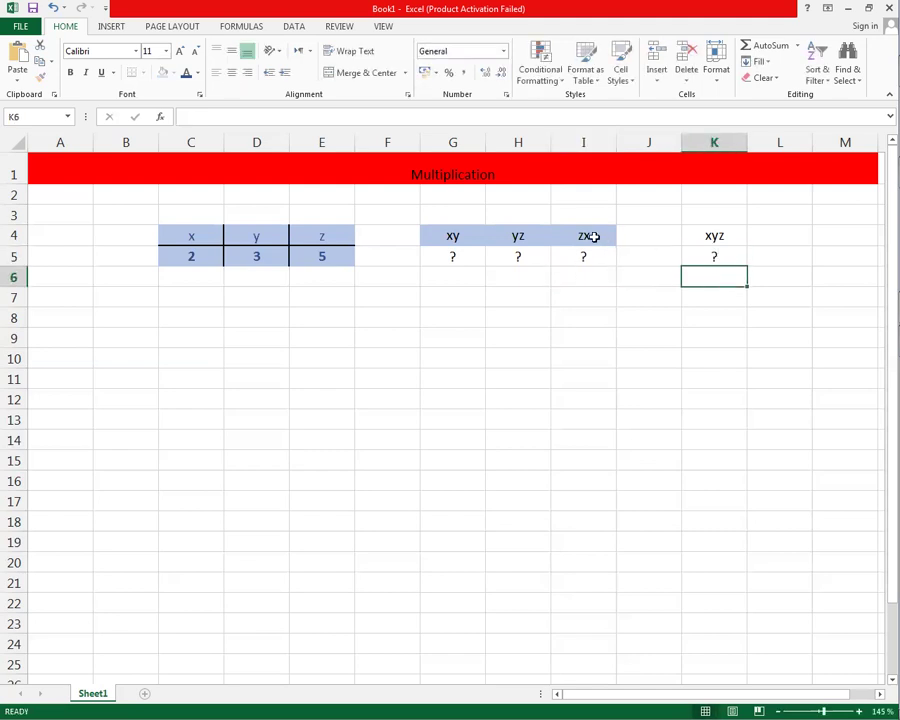
Copy the zx header's blue style onto the xyz header with Format Painter.
{"action": "left_click", "coordinate": [601, 240]}
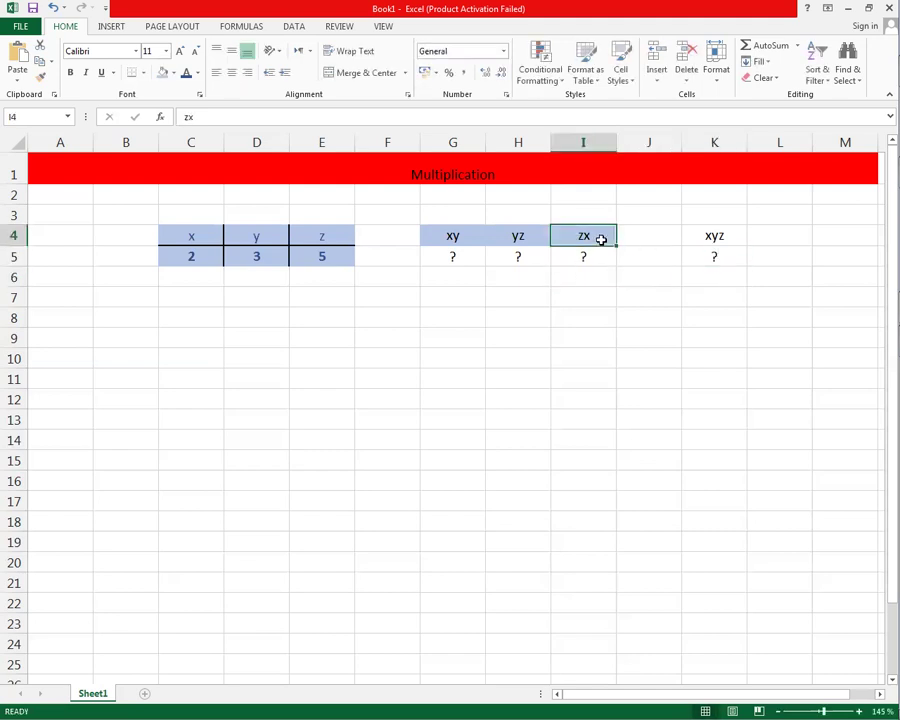
{"action": "left_click", "coordinate": [40, 76]}
{"action": "left_click", "coordinate": [714, 236]}
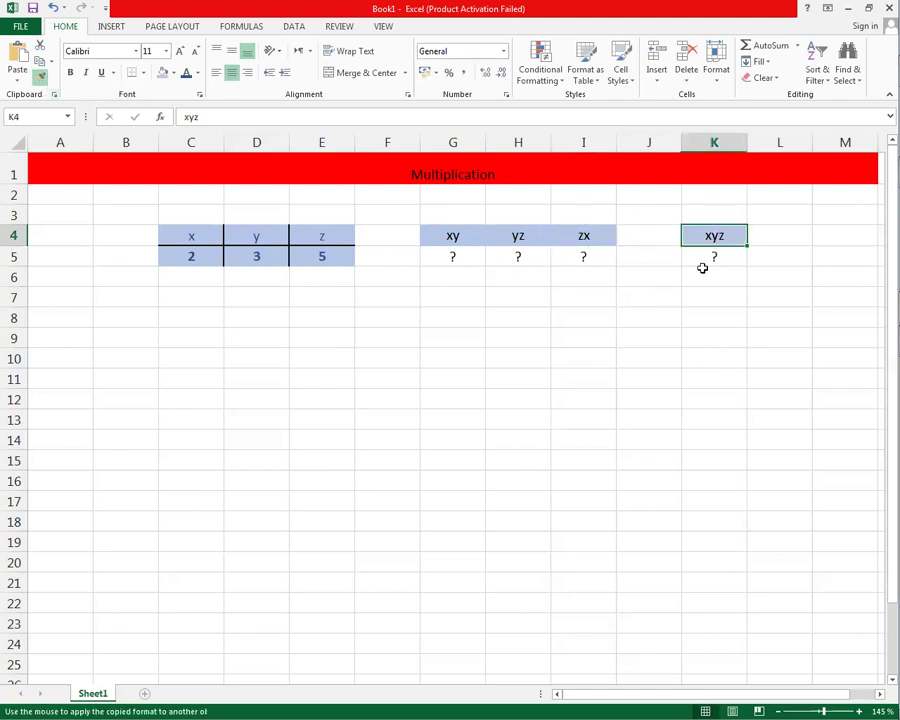
{"action": "left_click", "coordinate": [653, 334]}
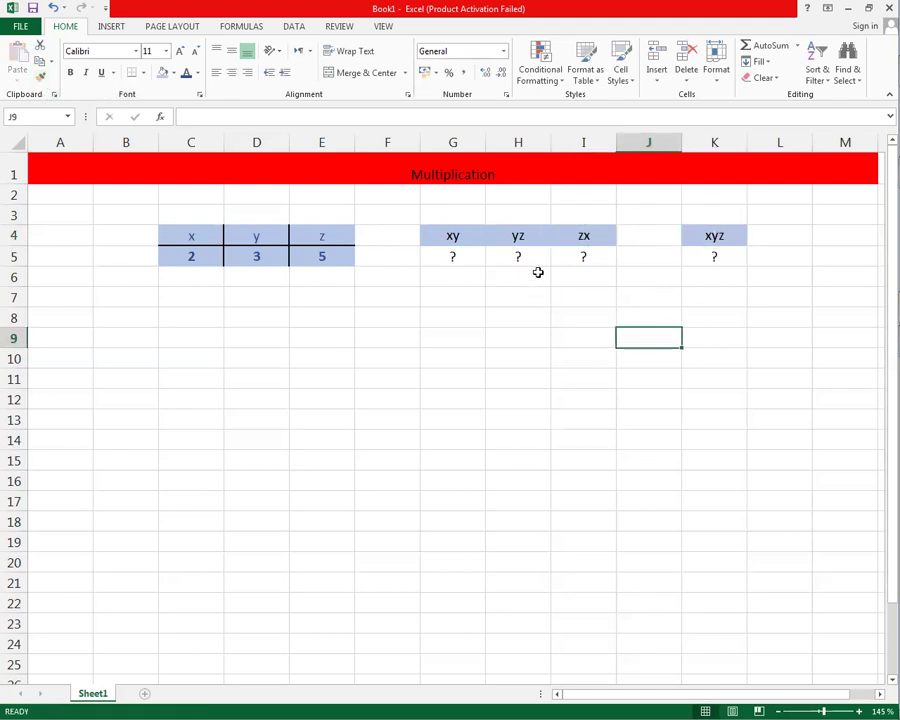
{"action": "left_click", "coordinate": [450, 237]}
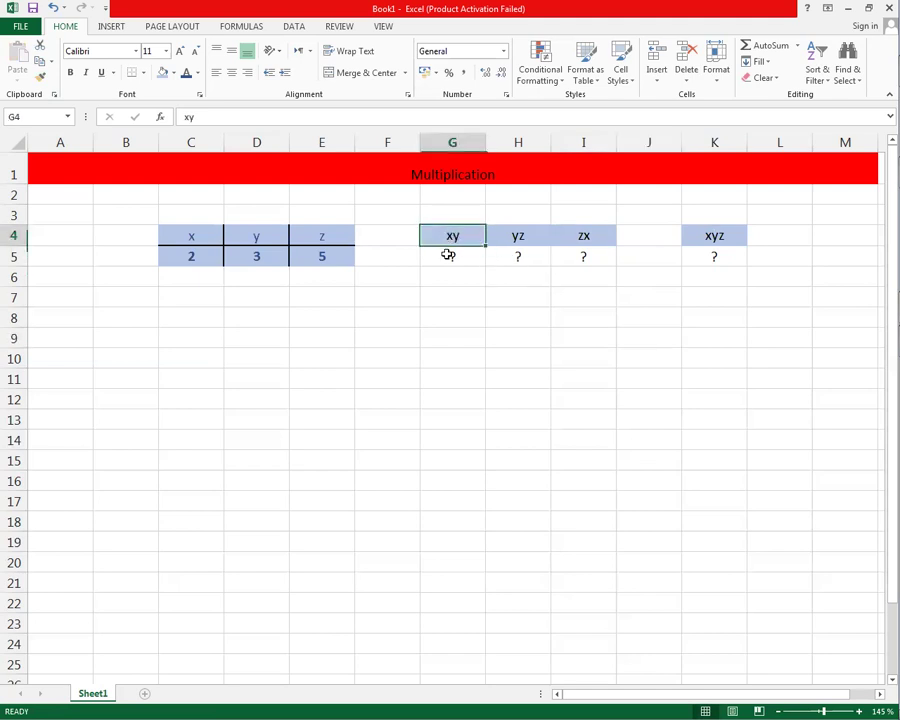
Make row 5 taller and fill the result cells G5:I5 light gold.
{"action": "left_click_drag", "start_coordinate": [25, 265], "coordinate": [26, 288]}
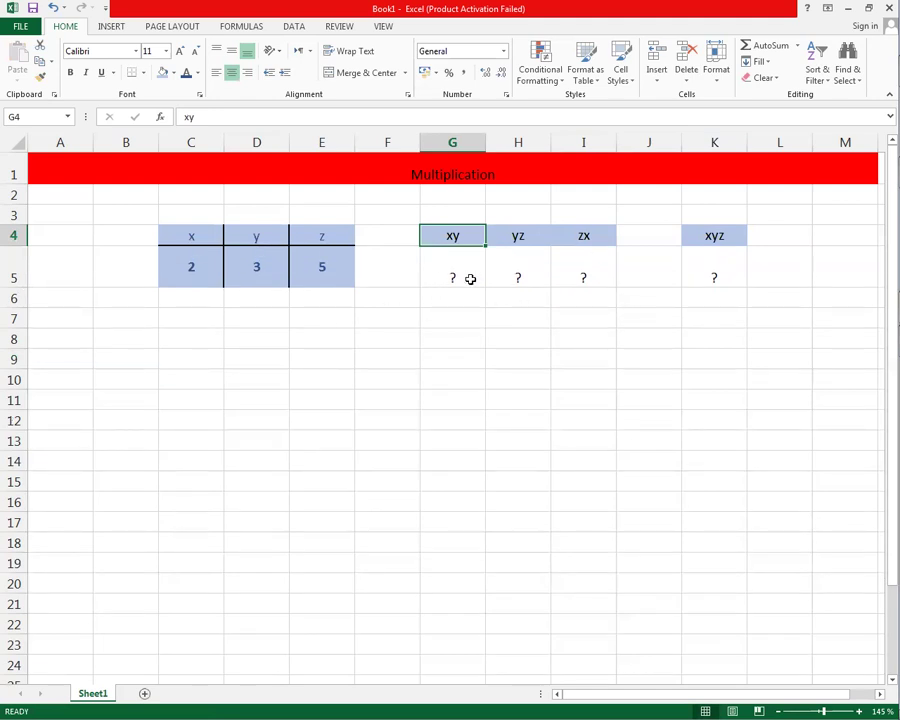
{"action": "left_click_drag", "start_coordinate": [470, 279], "coordinate": [592, 282]}
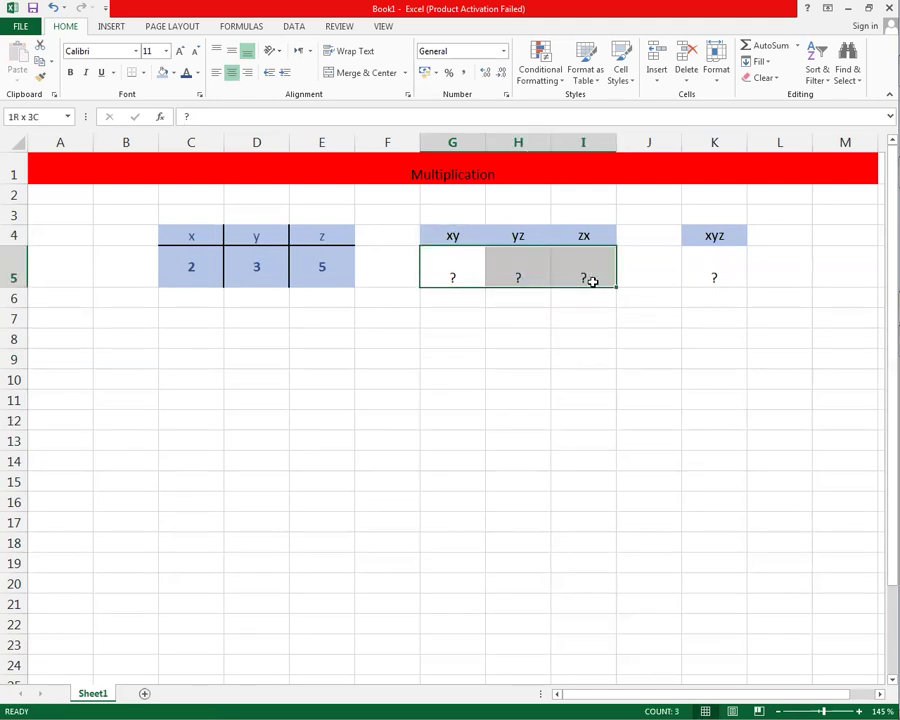
{"action": "left_click_drag", "start_coordinate": [587, 278], "coordinate": [583, 278]}
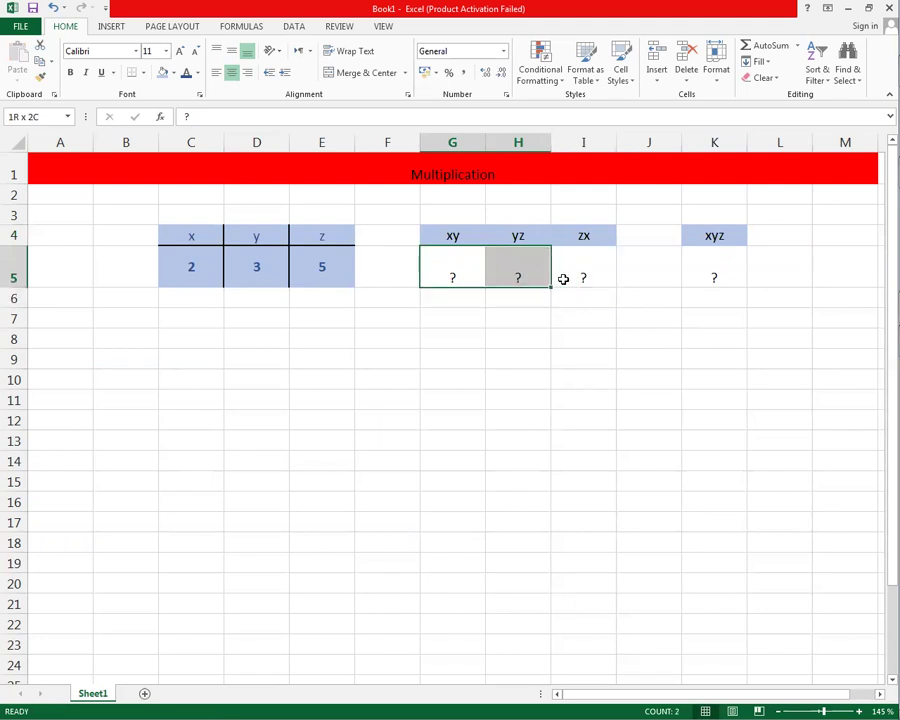
{"action": "left_click", "coordinate": [175, 73]}
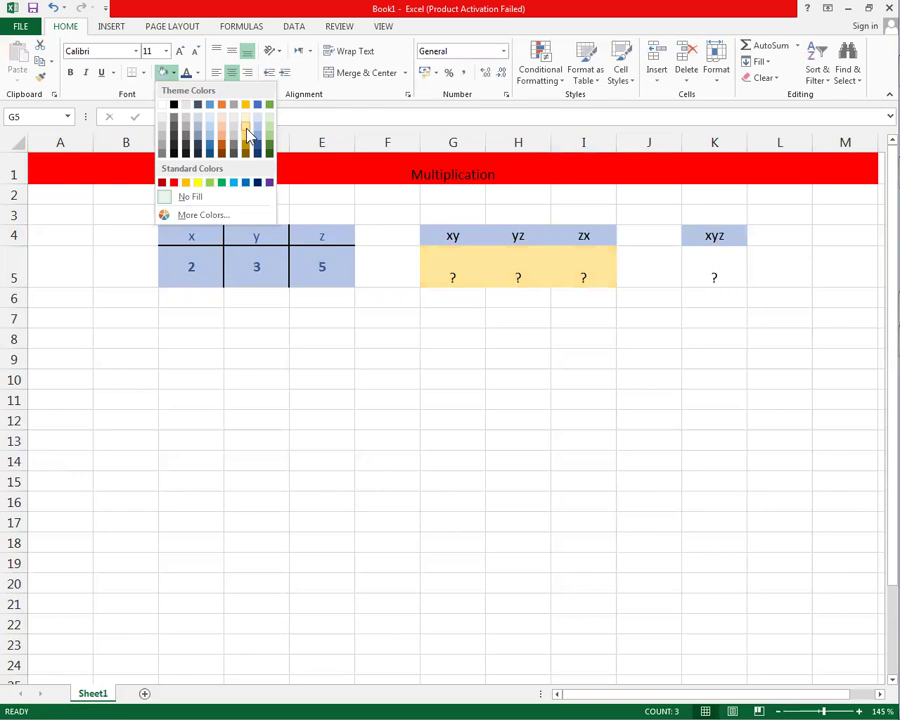
{"action": "left_click", "coordinate": [248, 135]}
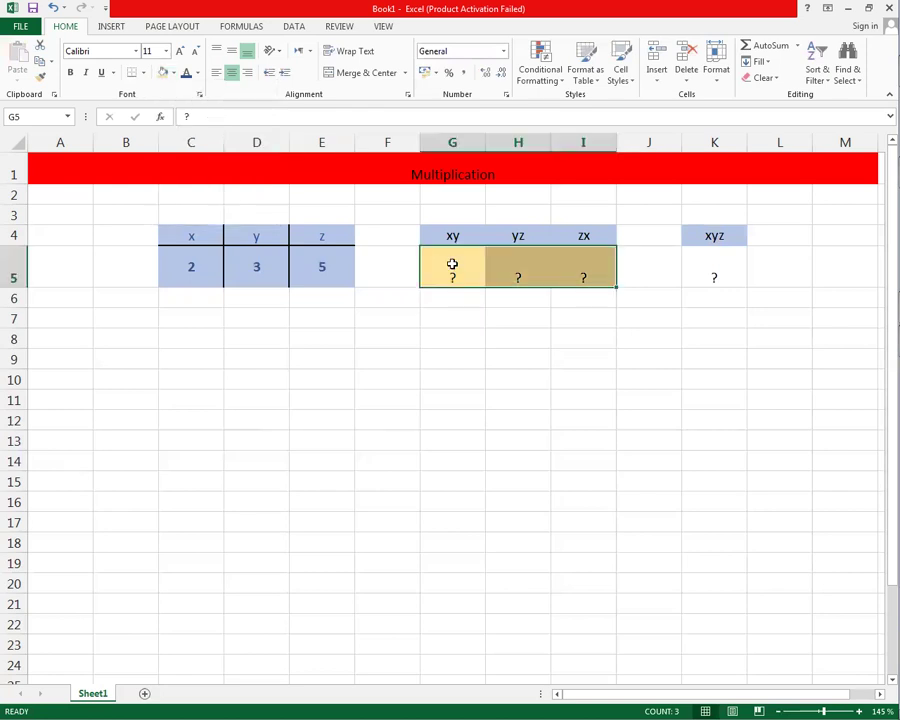
Give G5:I5 outline and inside borders through Format Cells.
{"action": "right_click", "coordinate": [517, 273]}
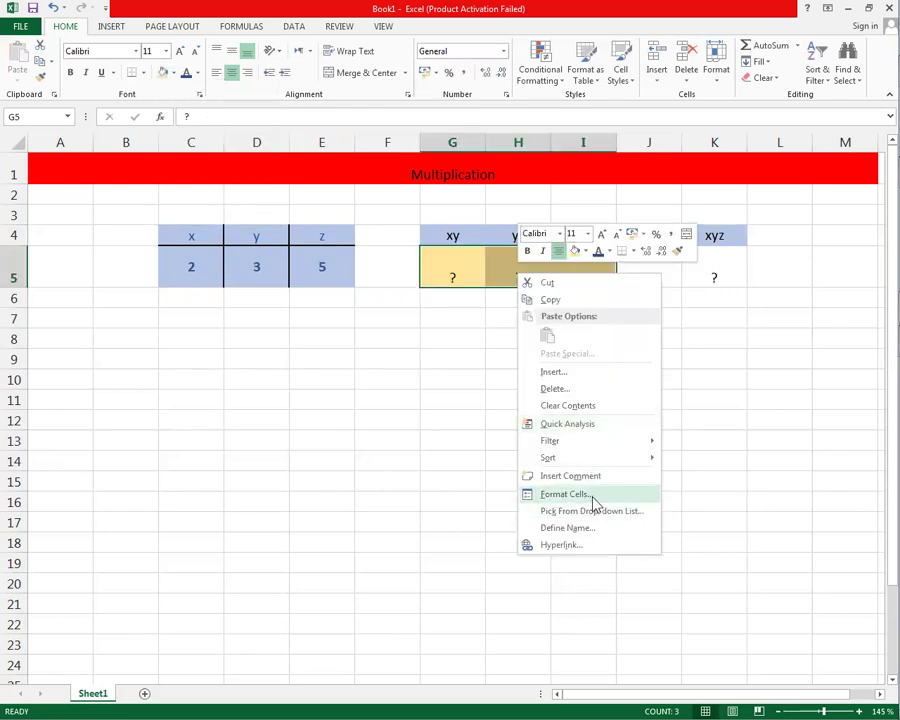
{"action": "key", "text": "Return"}
{"action": "left_click", "coordinate": [642, 402]}
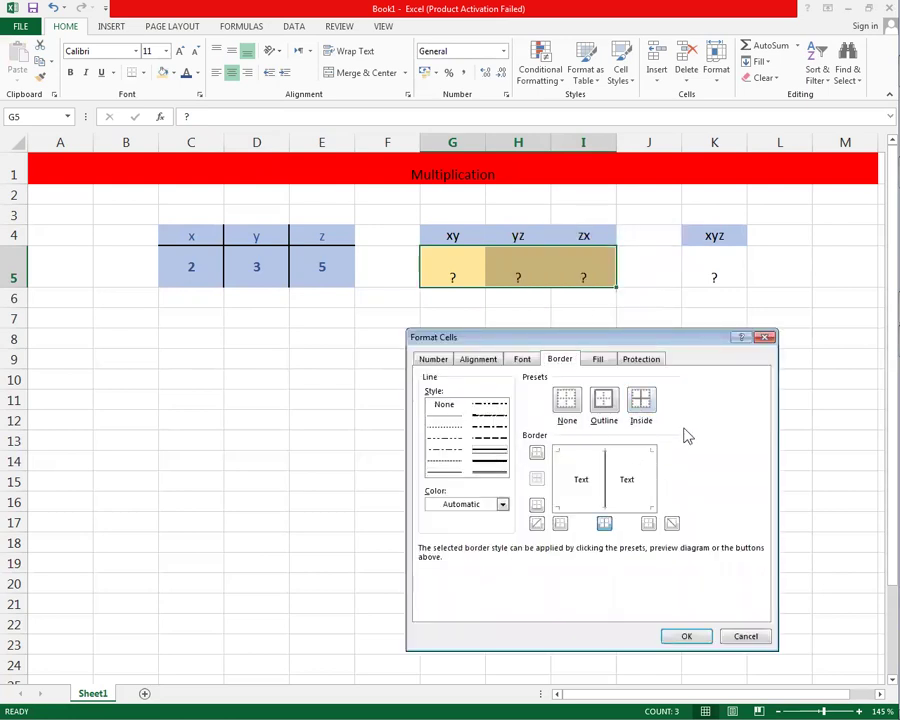
{"action": "left_click", "coordinate": [603, 401]}
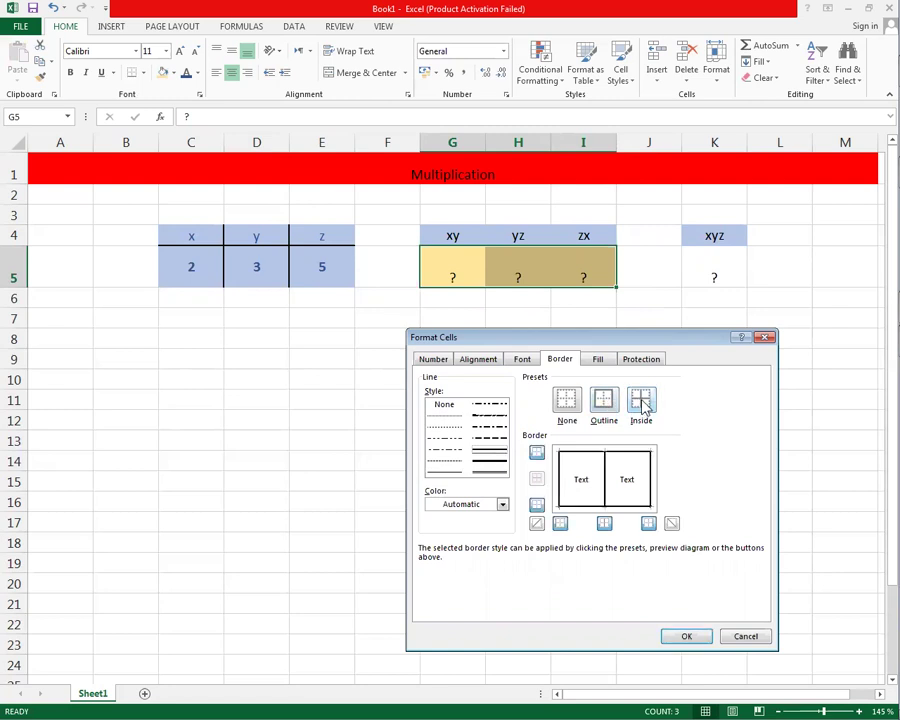
{"action": "left_click", "coordinate": [537, 507]}
{"action": "left_click", "coordinate": [537, 507]}
{"action": "left_click", "coordinate": [605, 410]}
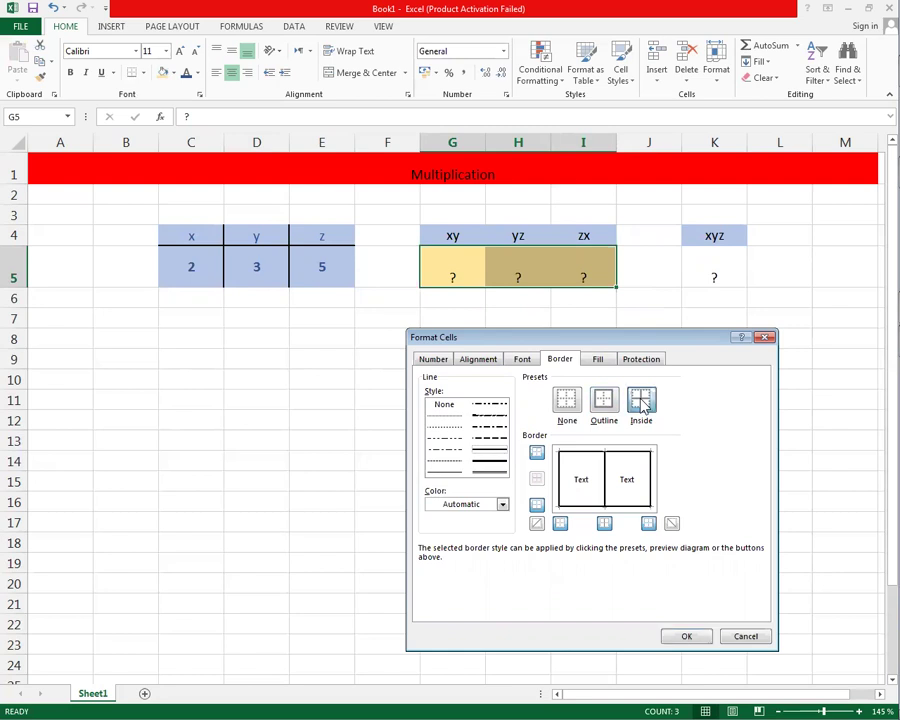
{"action": "left_click", "coordinate": [689, 638]}
{"action": "left_click", "coordinate": [678, 626]}
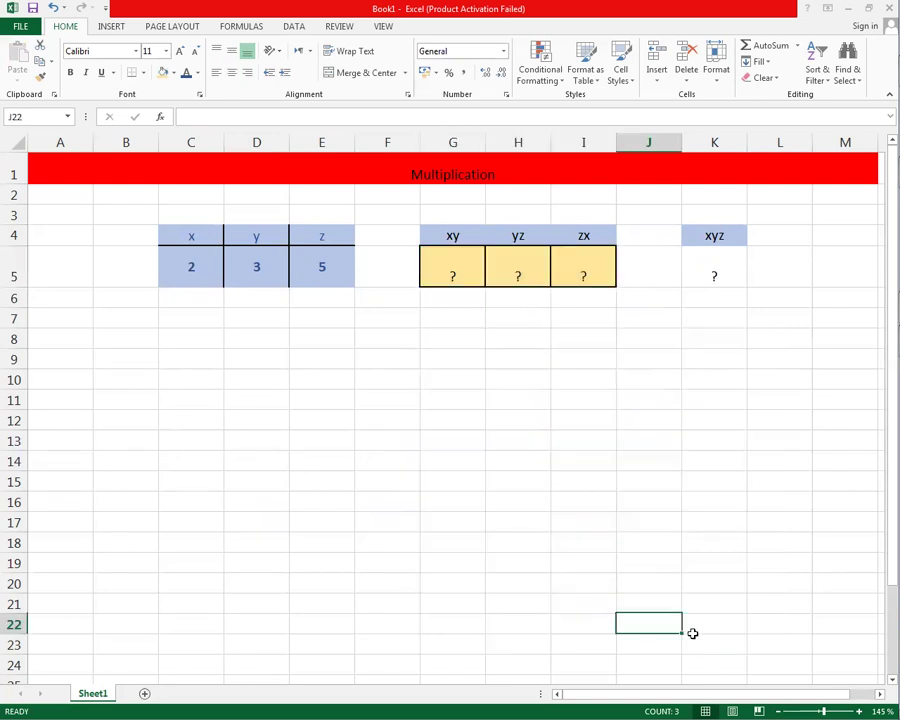
Copy I5's fill and borders onto the xyz cell K5 with Format Painter.
{"action": "left_click", "coordinate": [716, 280]}
{"action": "left_click", "coordinate": [577, 285]}
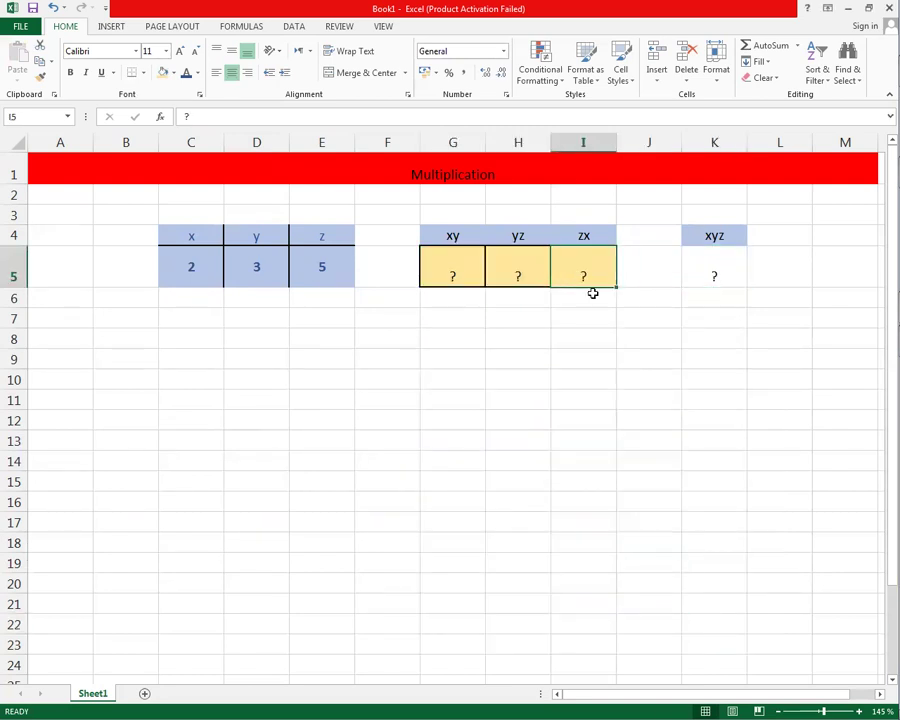
{"action": "left_click", "coordinate": [41, 76]}
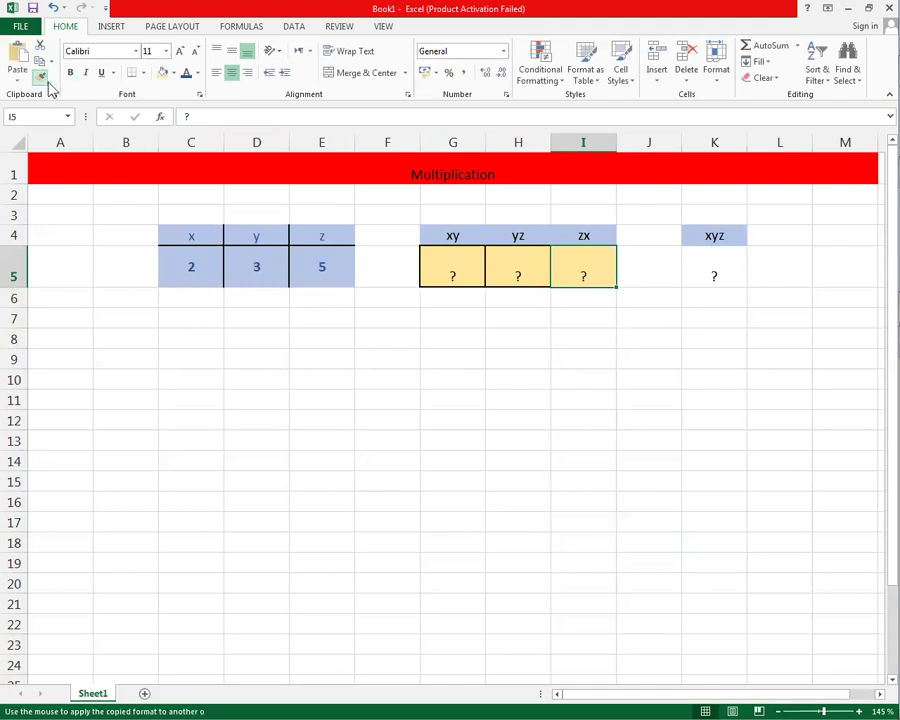
{"action": "left_click", "coordinate": [709, 270]}
{"action": "left_click", "coordinate": [673, 416]}
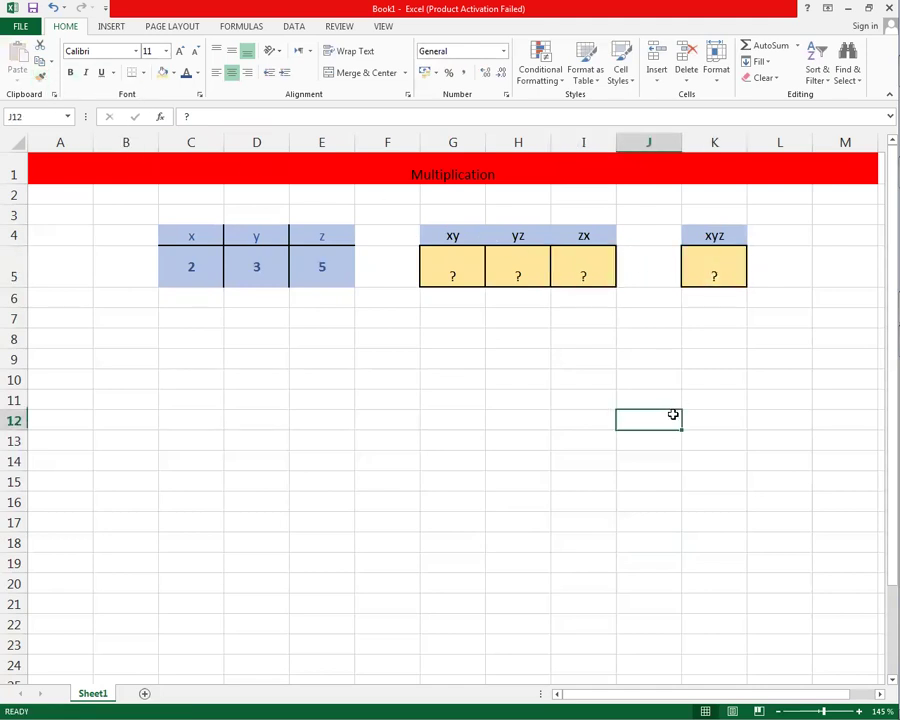
Change the xyz cell K5's fill to light orange.
{"action": "left_click", "coordinate": [694, 272]}
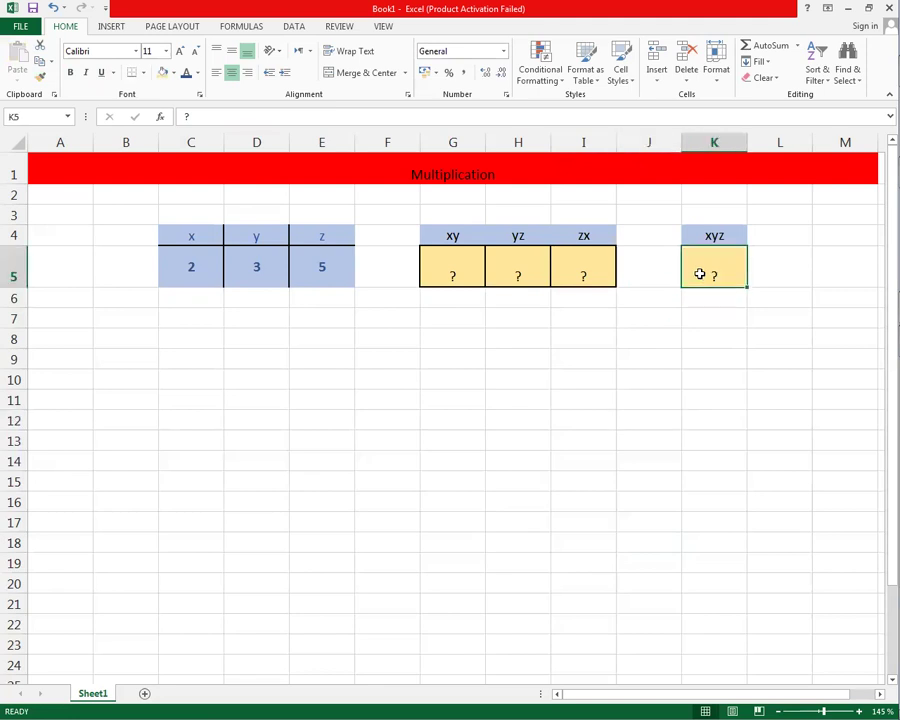
{"action": "left_click", "coordinate": [177, 74]}
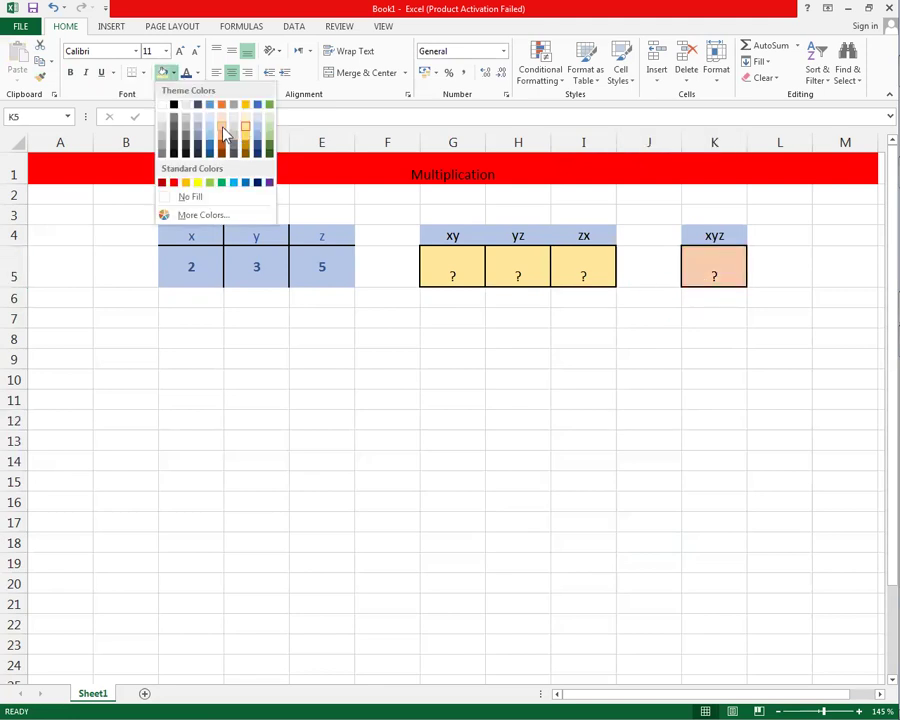
{"action": "left_click", "coordinate": [224, 133]}
{"action": "left_click", "coordinate": [454, 419]}
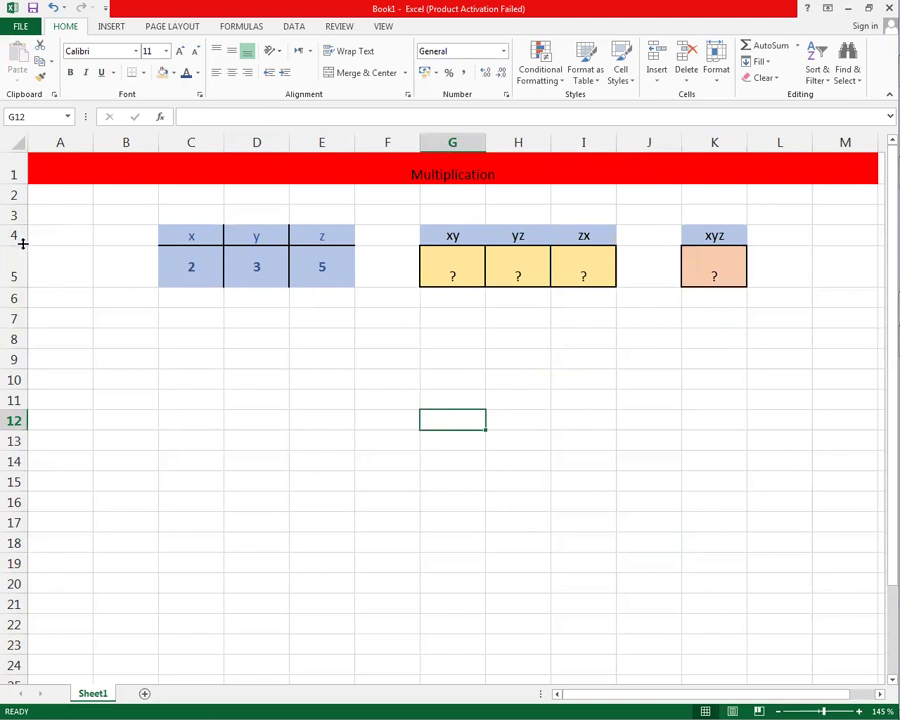
Make row 4 taller and set the input values 2, 3 and 5 to font size 18.
{"action": "left_click_drag", "start_coordinate": [22, 243], "coordinate": [22, 260]}
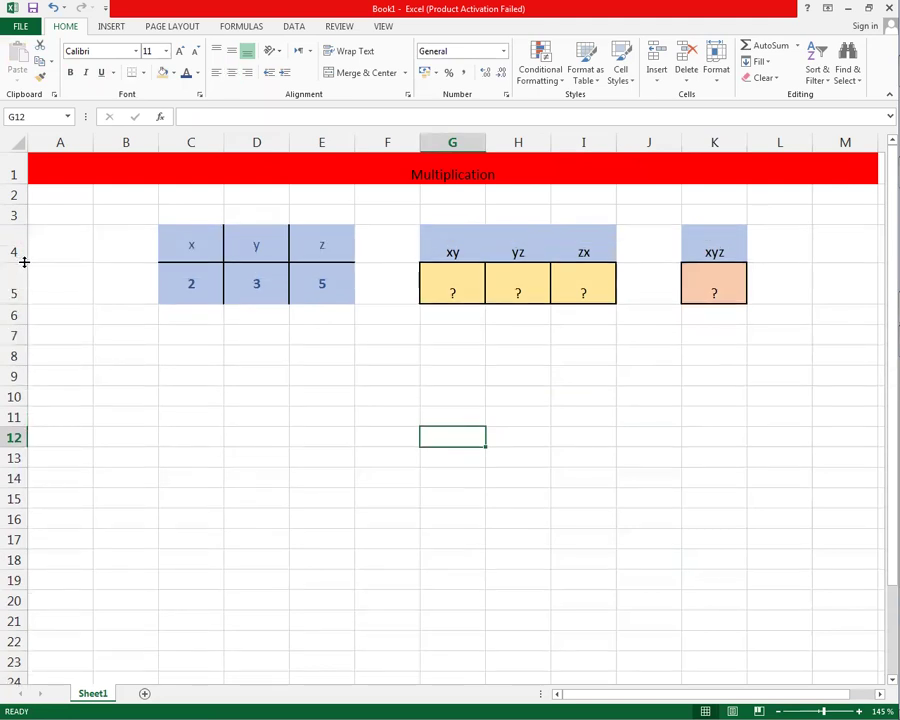
{"action": "mouse_move", "coordinate": [193, 283]}
{"action": "left_mouse_down"}
{"action": "mouse_move", "coordinate": [356, 289]}
{"action": "mouse_move", "coordinate": [338, 296]}
{"action": "left_mouse_up"}
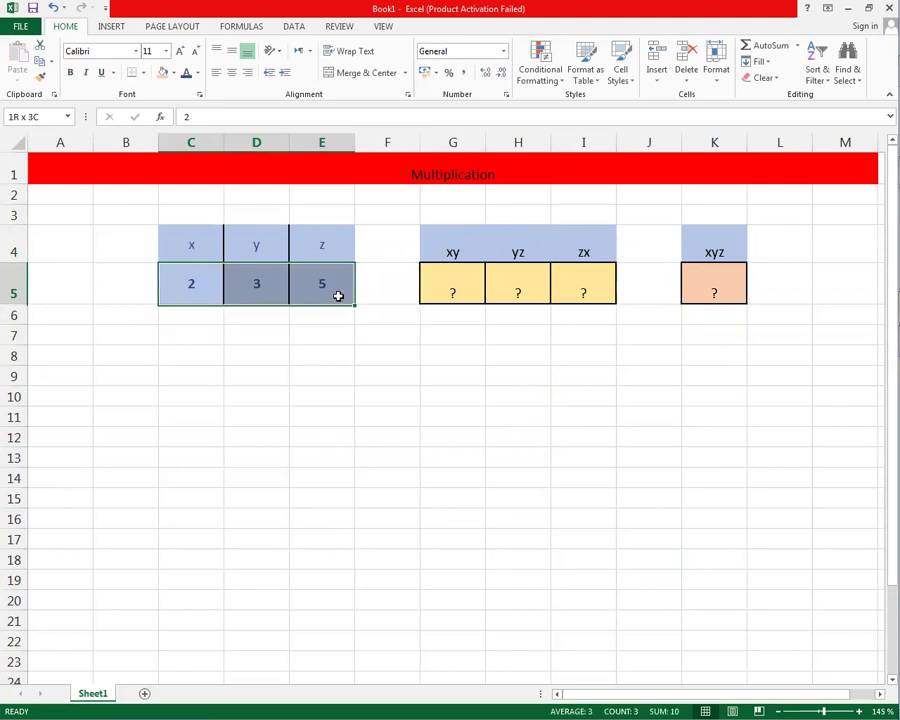
{"action": "left_click", "coordinate": [166, 52]}
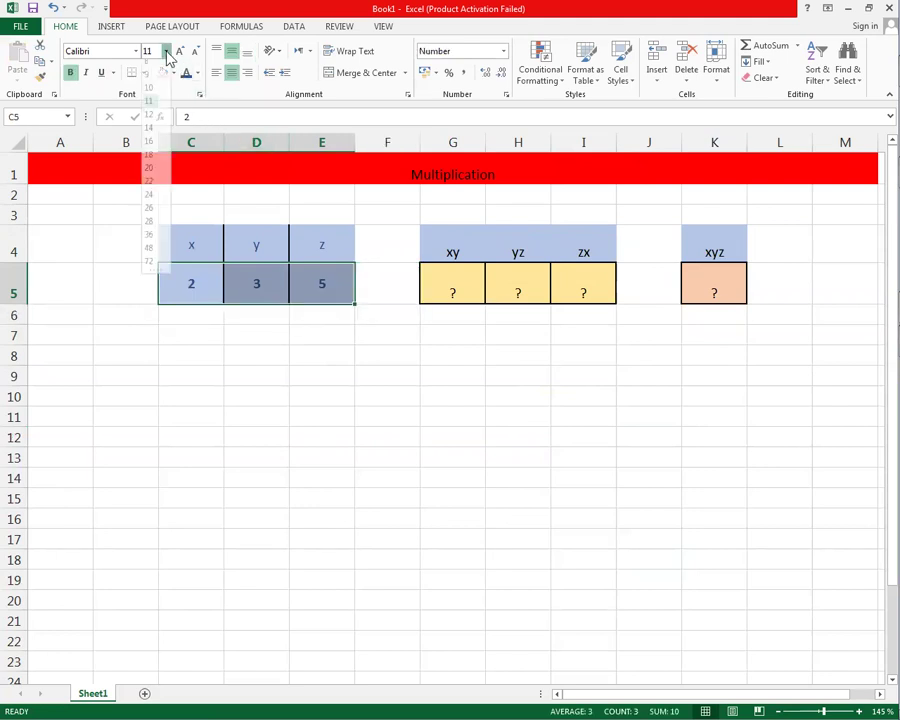
{"action": "left_click", "coordinate": [152, 155]}
{"action": "left_click_drag", "start_coordinate": [460, 288], "coordinate": [590, 288]}
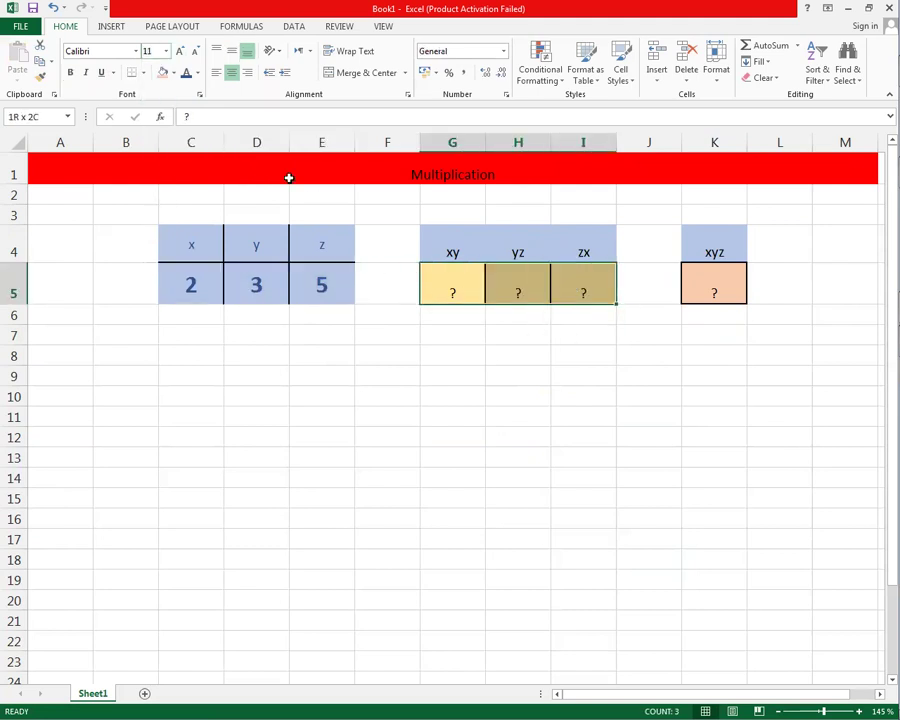
Enlarge the ? placeholders in G5:I5 and K5 to font size 20.
{"action": "left_click", "coordinate": [166, 52]}
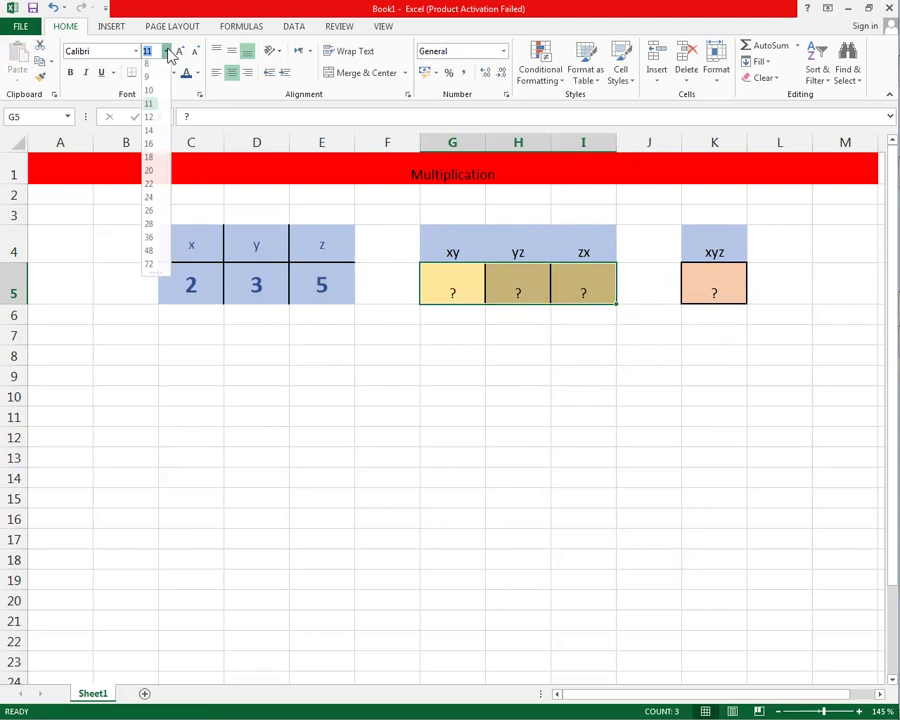
{"action": "left_click", "coordinate": [149, 175]}
{"action": "left_click", "coordinate": [718, 289]}
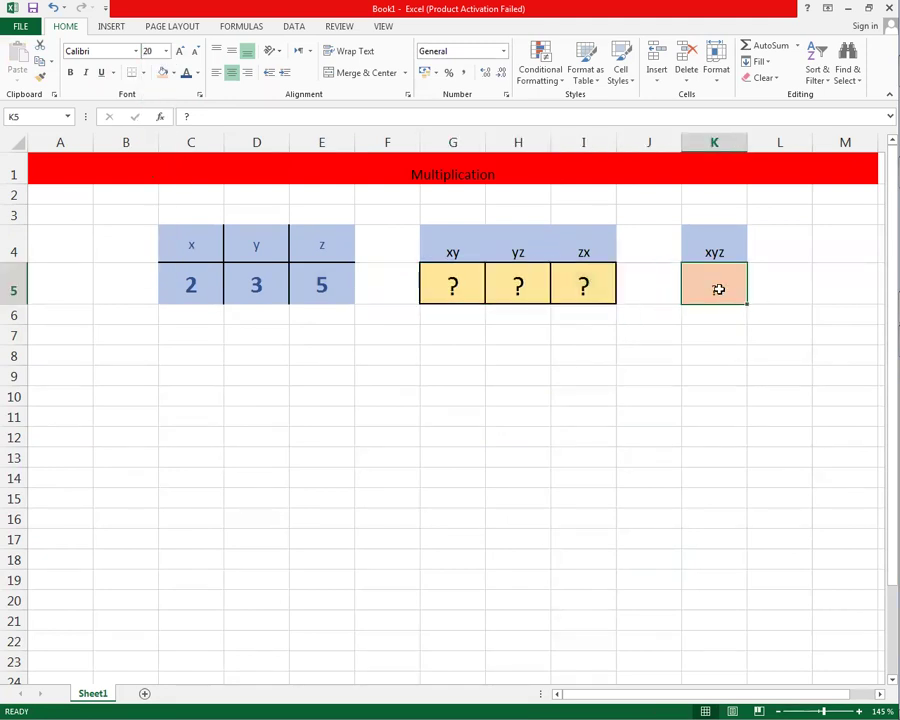
{"action": "left_click", "coordinate": [166, 52]}
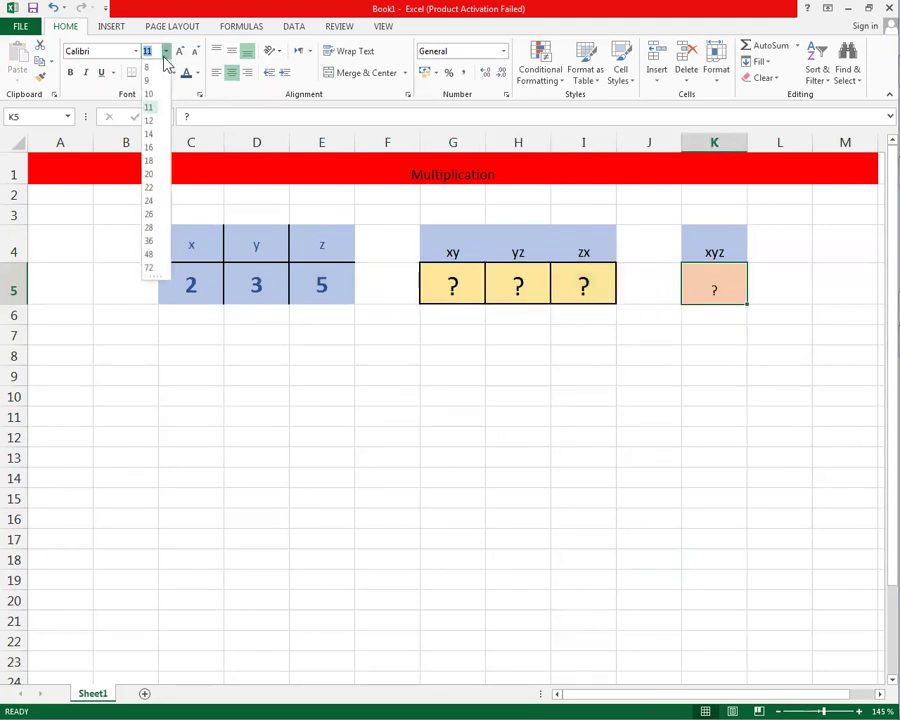
{"action": "left_click", "coordinate": [157, 175]}
{"action": "left_click", "coordinate": [567, 362]}
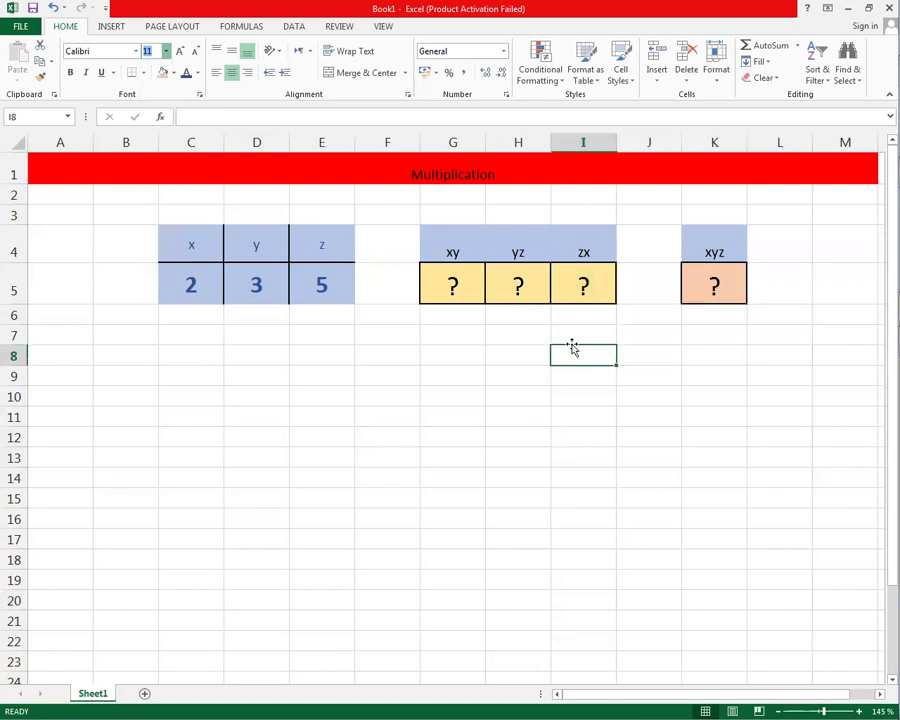
{"action": "left_click", "coordinate": [455, 291]}
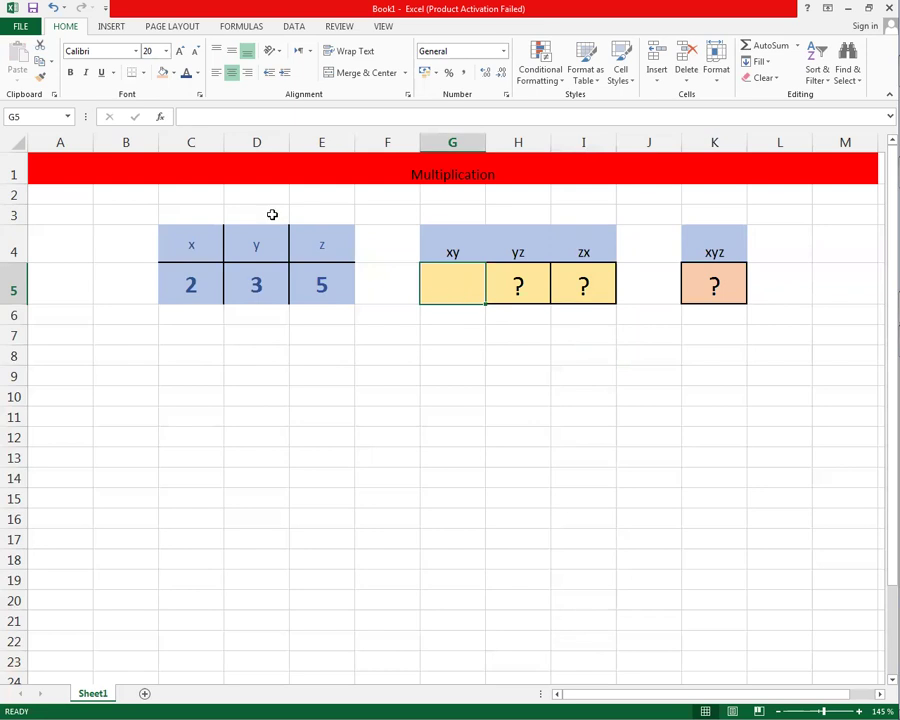
Insert a function in G5, choosing PRODUCT from the Math & Trig category.
{"action": "left_click", "coordinate": [162, 118]}
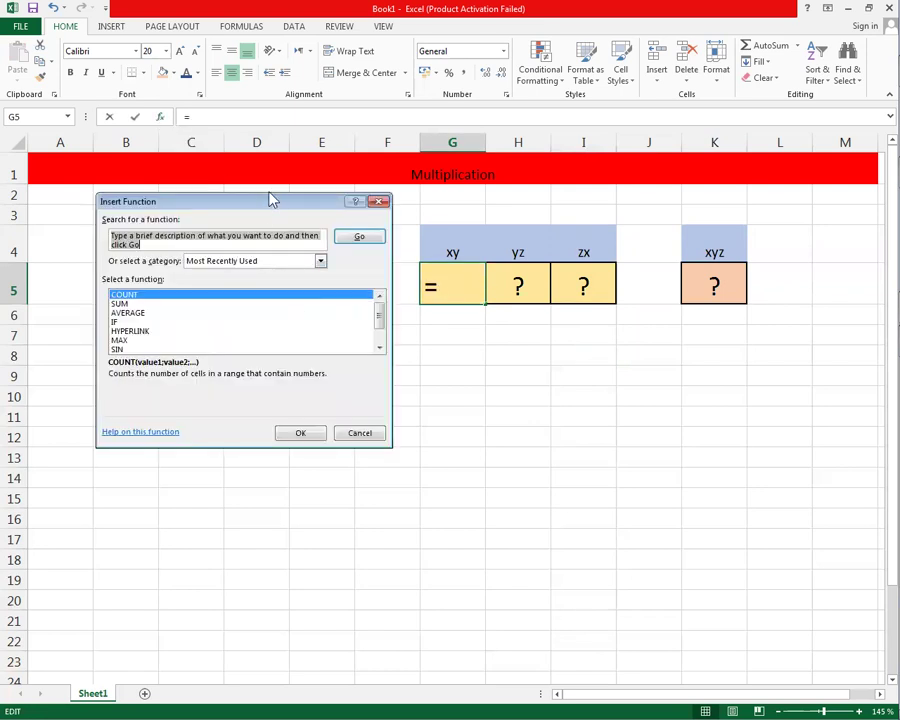
{"action": "left_click_drag", "start_coordinate": [255, 205], "coordinate": [469, 356]}
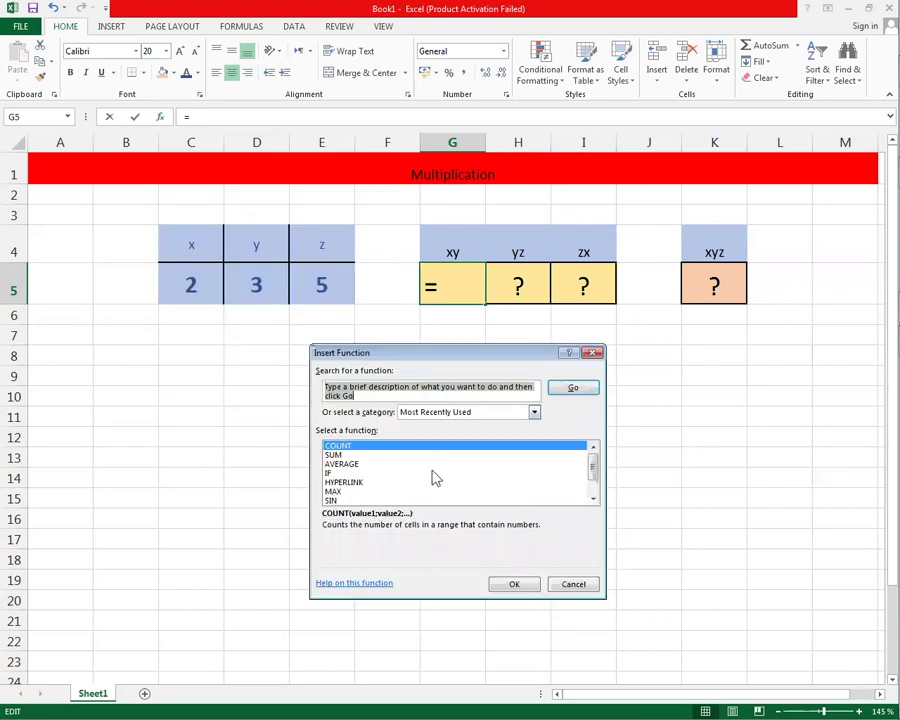
{"action": "left_click", "coordinate": [360, 464]}
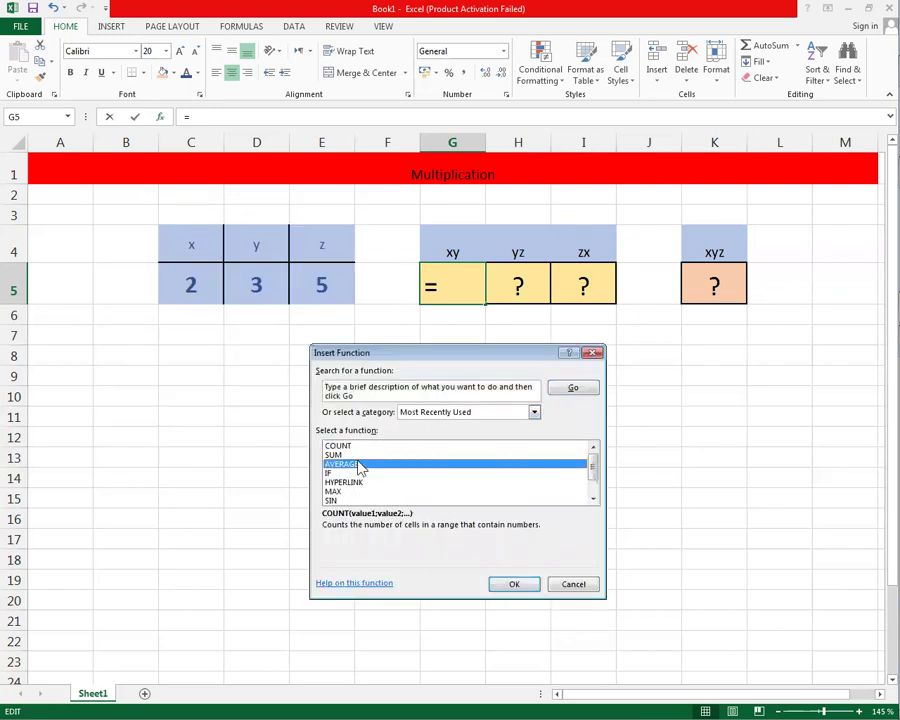
{"action": "left_click_drag", "start_coordinate": [360, 468], "coordinate": [388, 480]}
{"action": "key", "text": "Down"}
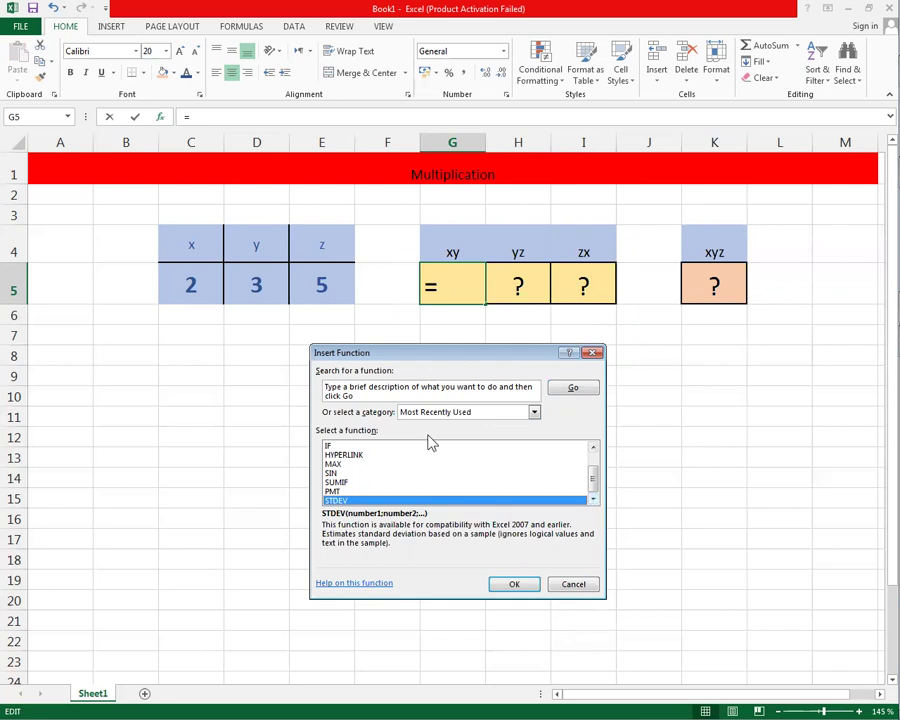
{"action": "left_click", "coordinate": [450, 414]}
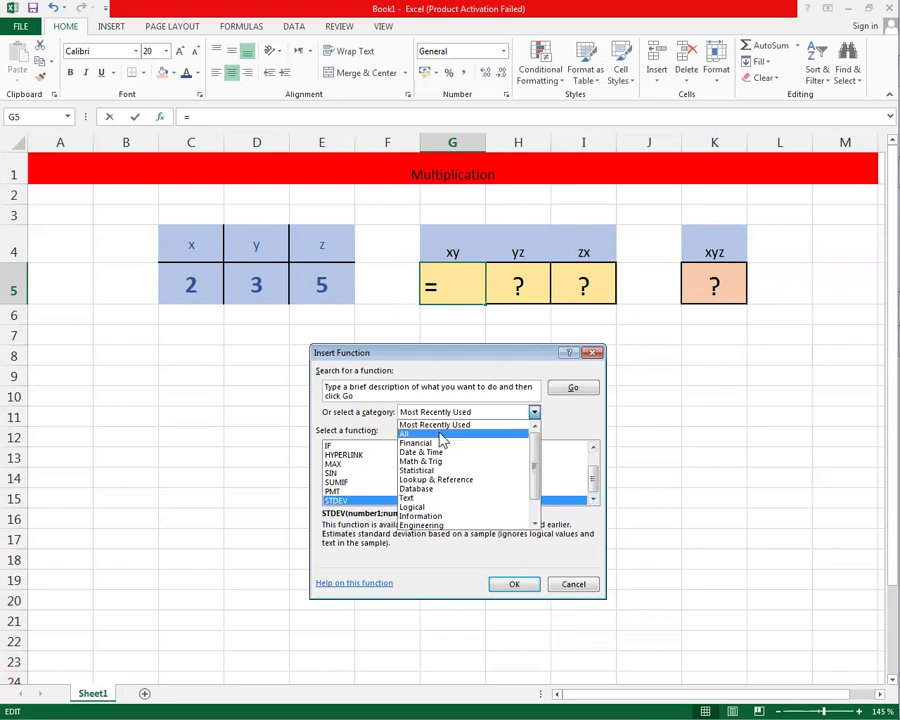
{"action": "left_click", "coordinate": [447, 463]}
{"action": "key", "text": "Down"}
{"action": "key", "text": "Down"}
{"action": "key", "text": "p"}
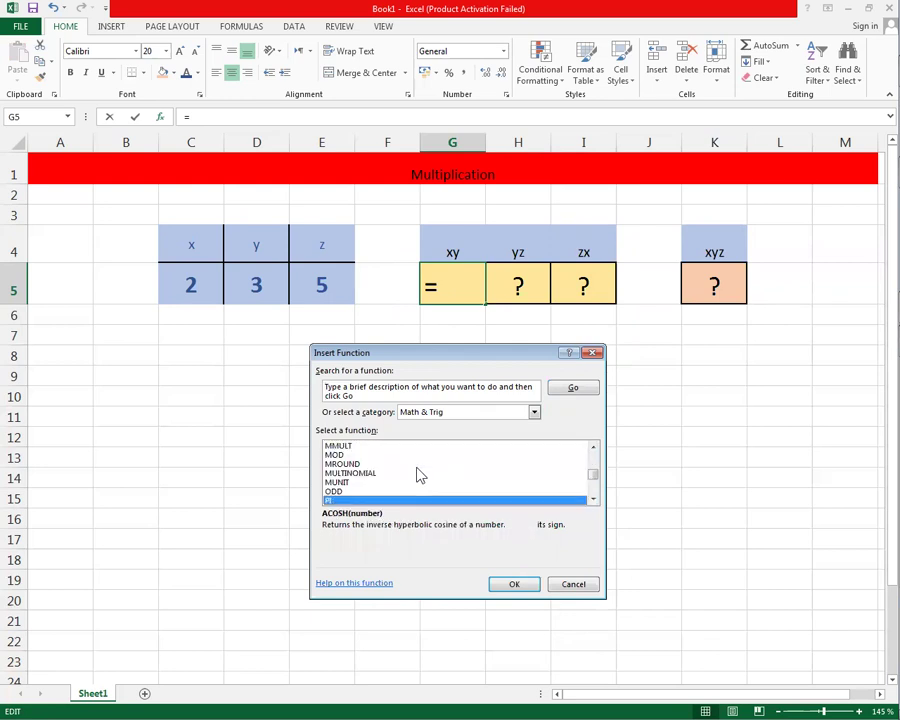
{"action": "left_click", "coordinate": [593, 499]}
{"action": "left_click", "coordinate": [593, 499]}
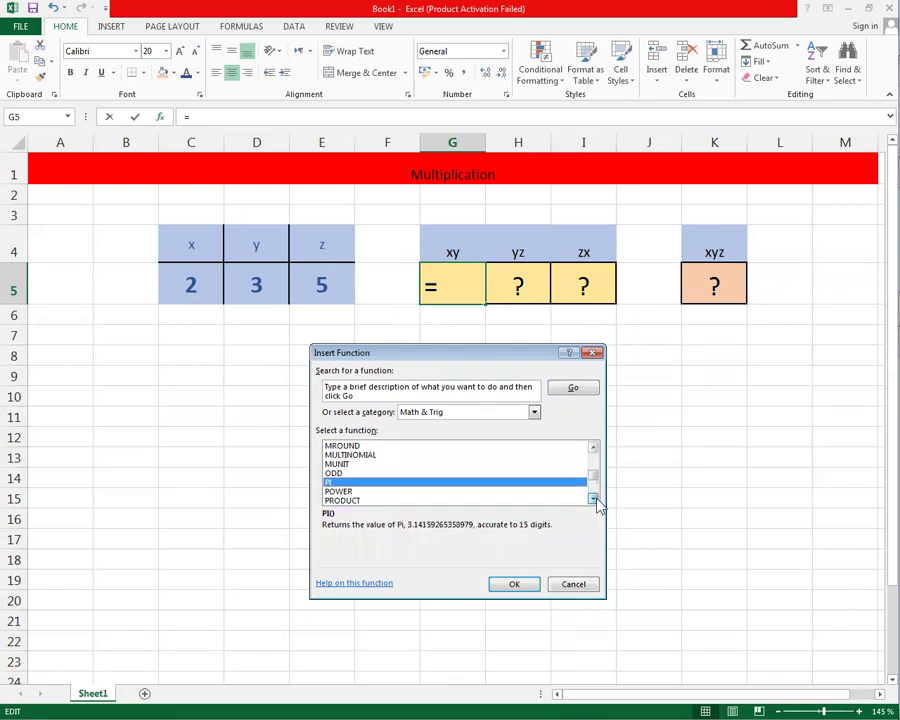
{"action": "left_click", "coordinate": [593, 499]}
{"action": "left_click", "coordinate": [388, 492]}
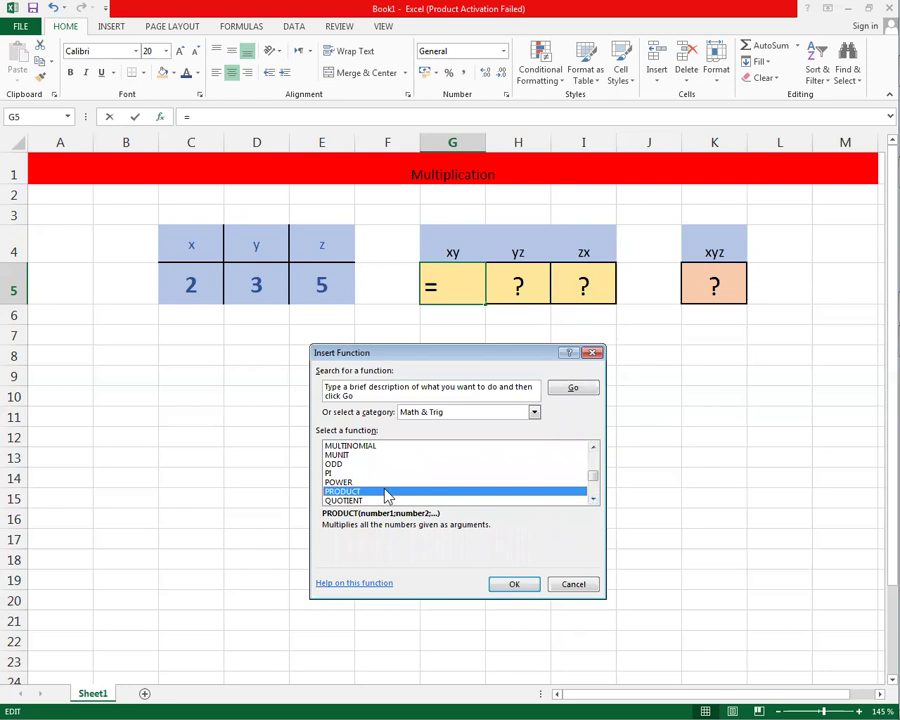
Set PRODUCT's Number1 to C5:D5 so G5 shows 6.
{"action": "left_click", "coordinate": [516, 586]}
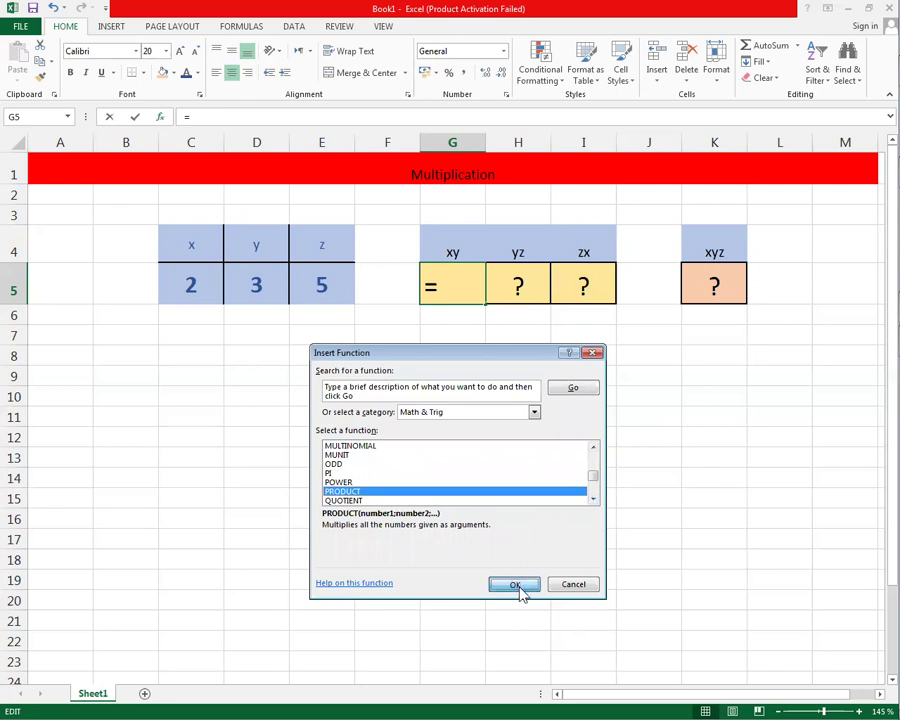
{"action": "left_click", "coordinate": [213, 289]}
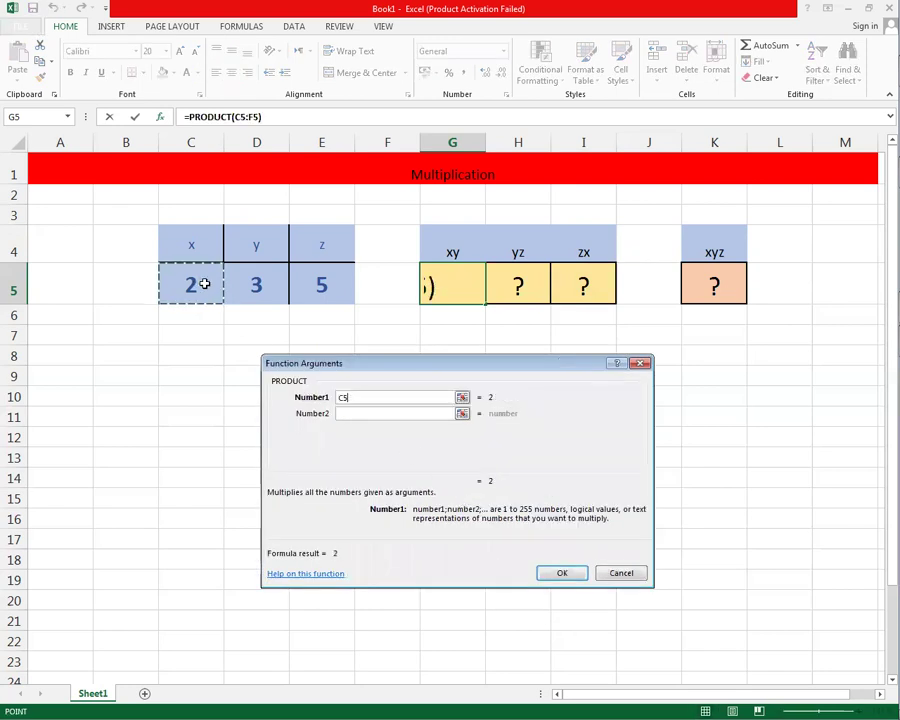
{"action": "left_click_drag", "start_coordinate": [220, 286], "coordinate": [232, 283]}
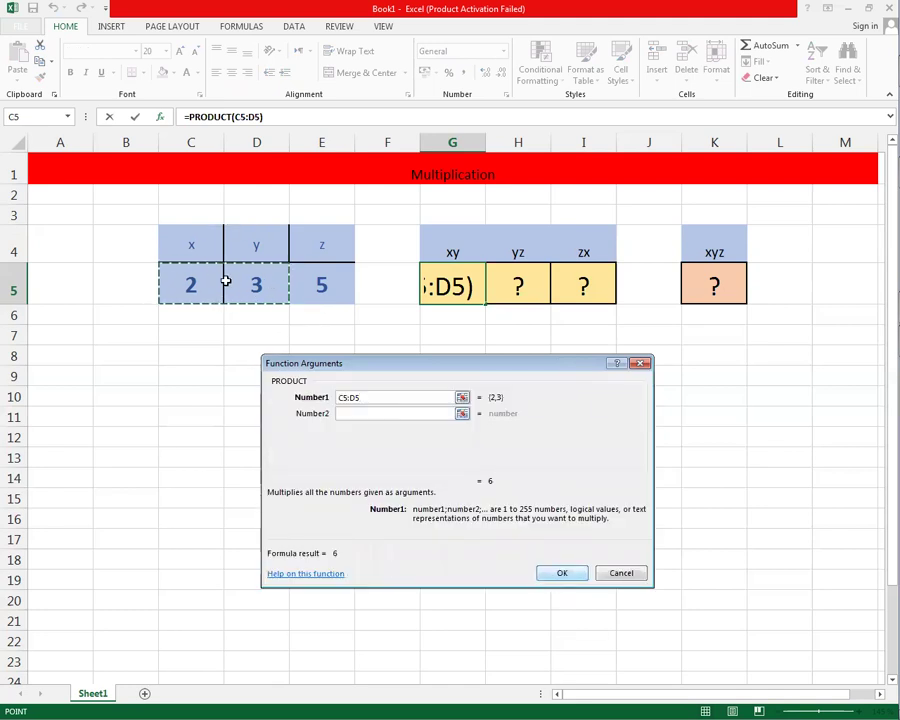
{"action": "left_click", "coordinate": [556, 575]}
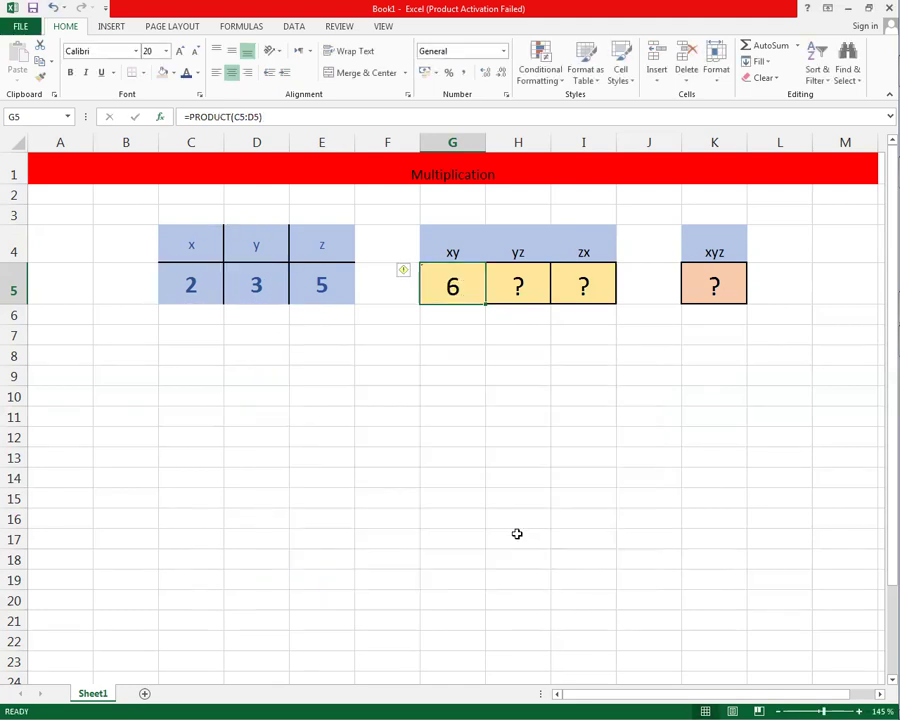
{"action": "left_click", "coordinate": [517, 534]}
Insert =PRODUCT(D5:E5) in H5, giving 15.
{"action": "left_click", "coordinate": [514, 297]}
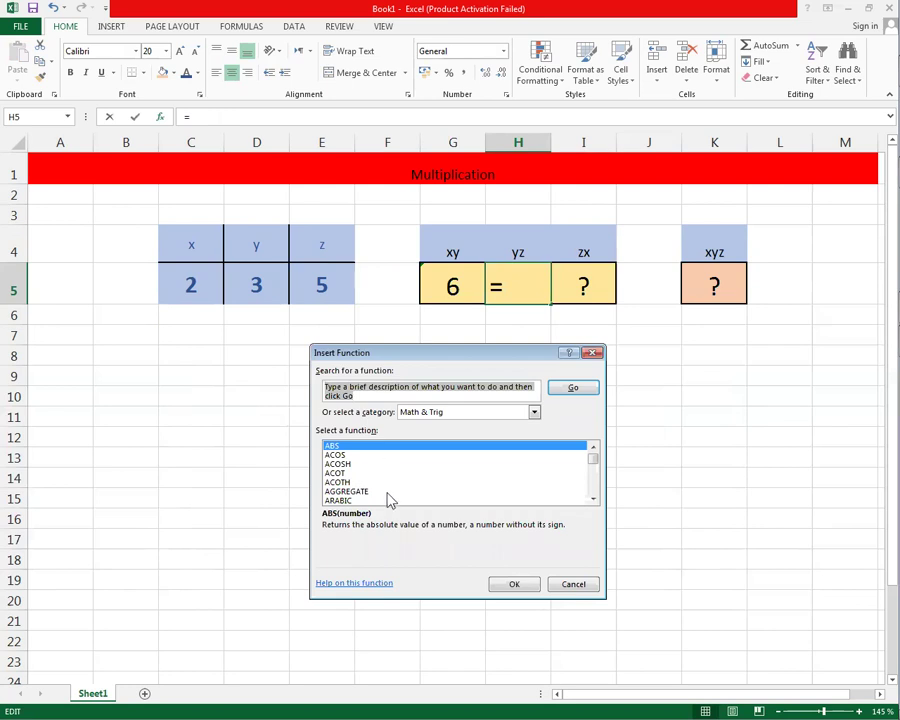
{"action": "left_click", "coordinate": [376, 501]}
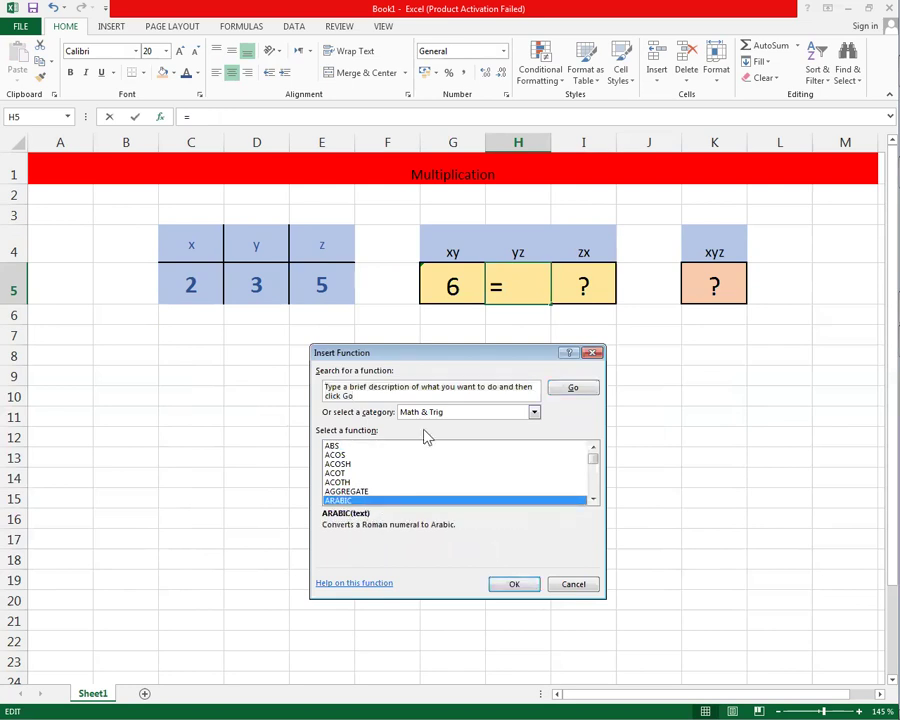
{"action": "type", "text": "pop"}
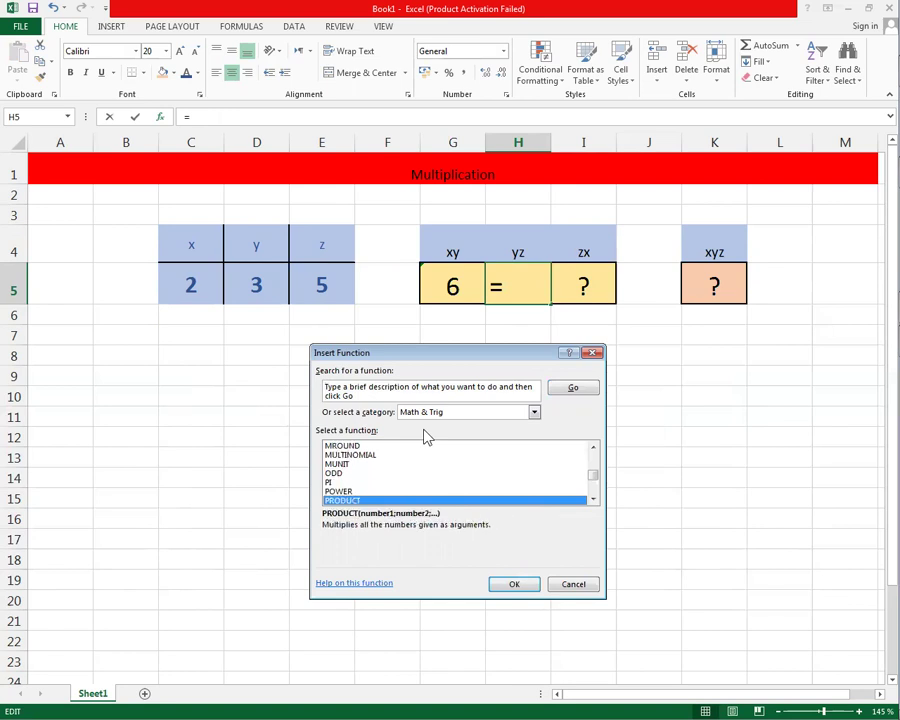
{"action": "left_click", "coordinate": [510, 583]}
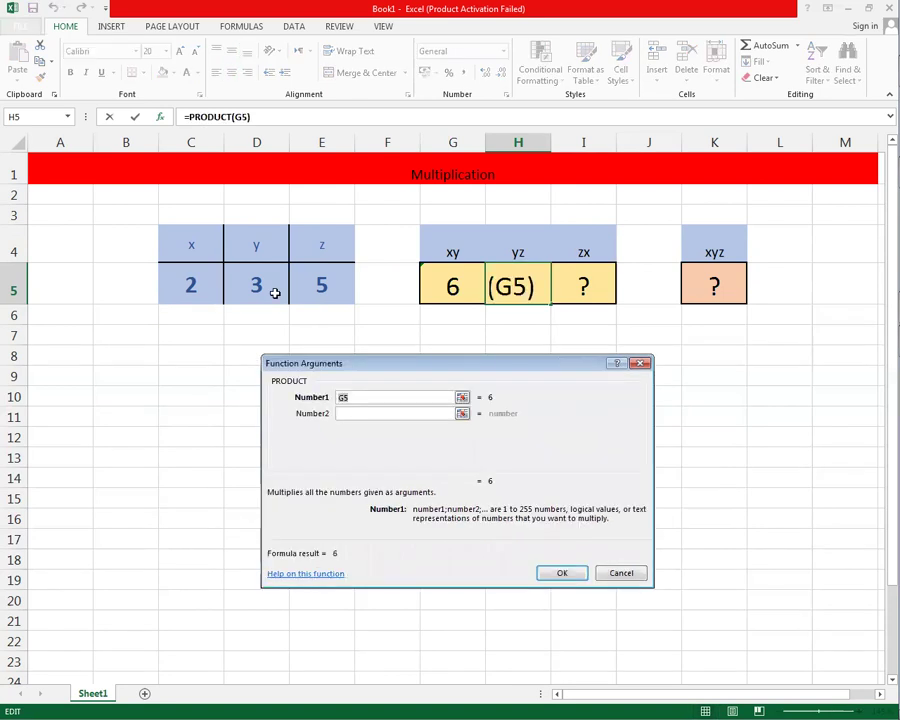
{"action": "left_click", "coordinate": [263, 290]}
{"action": "left_click_drag", "start_coordinate": [263, 290], "coordinate": [307, 287]}
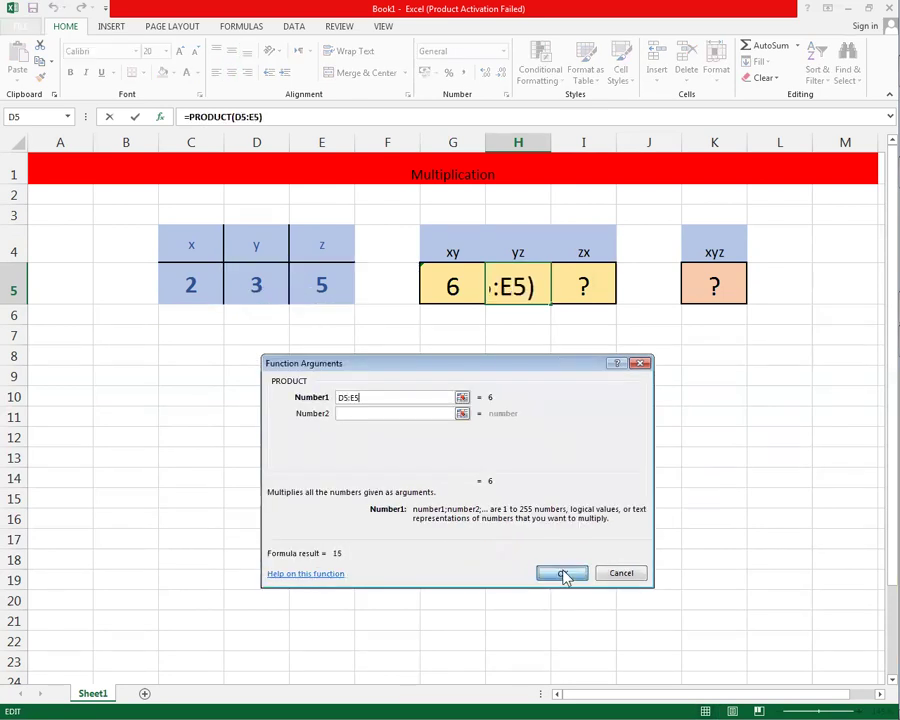
{"action": "left_click", "coordinate": [565, 577]}
{"action": "left_click", "coordinate": [558, 468]}
{"action": "left_click", "coordinate": [572, 290]}
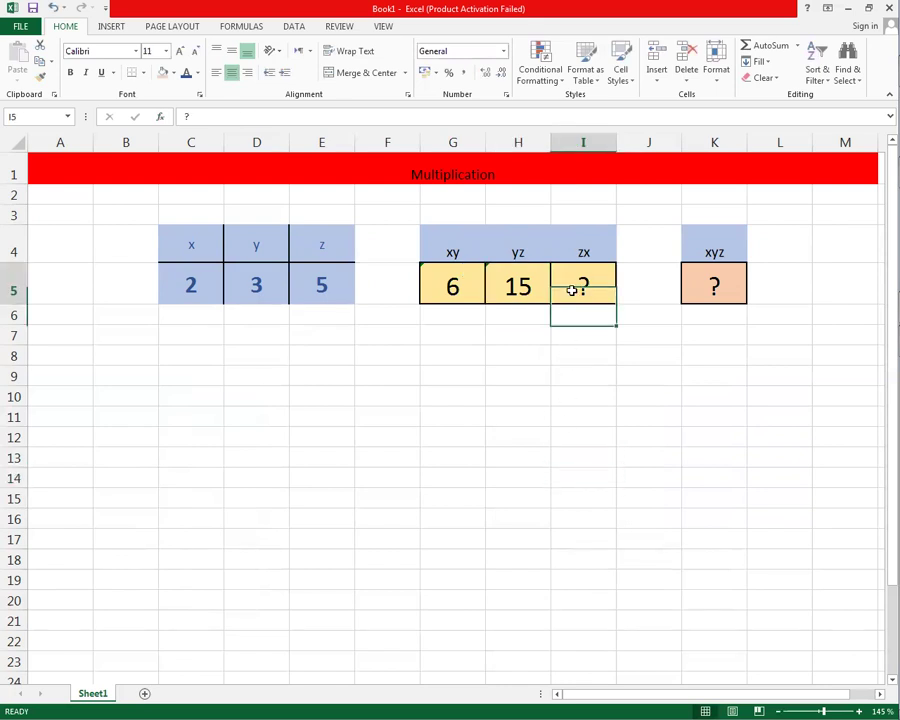
Insert PRODUCT in I5 with C5 and E5 as factors, giving 10.
{"action": "left_click", "coordinate": [161, 117]}
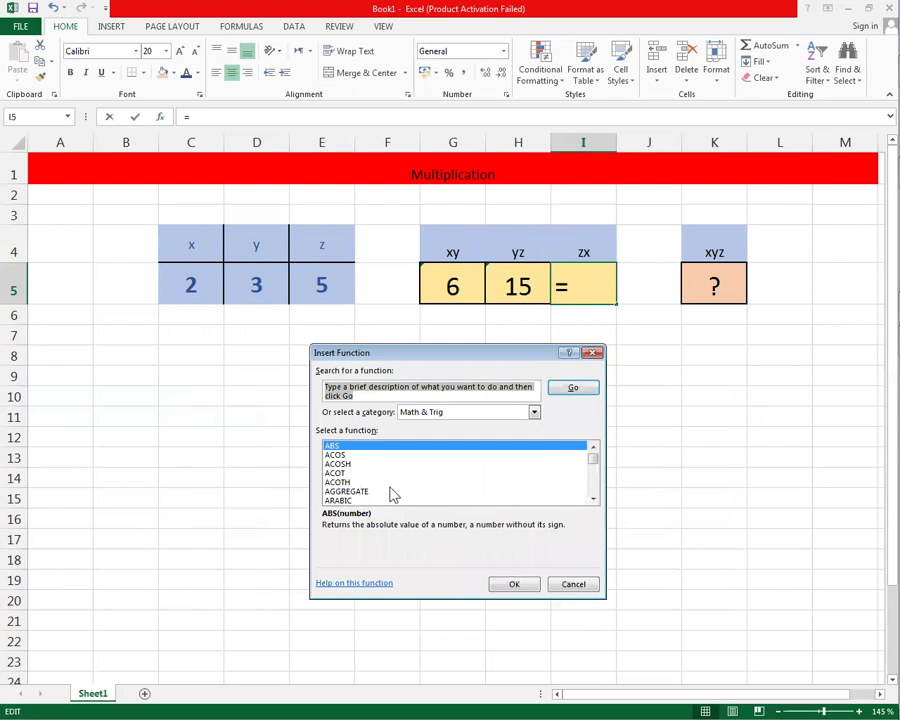
{"action": "left_click", "coordinate": [391, 492]}
{"action": "key", "text": "p"}
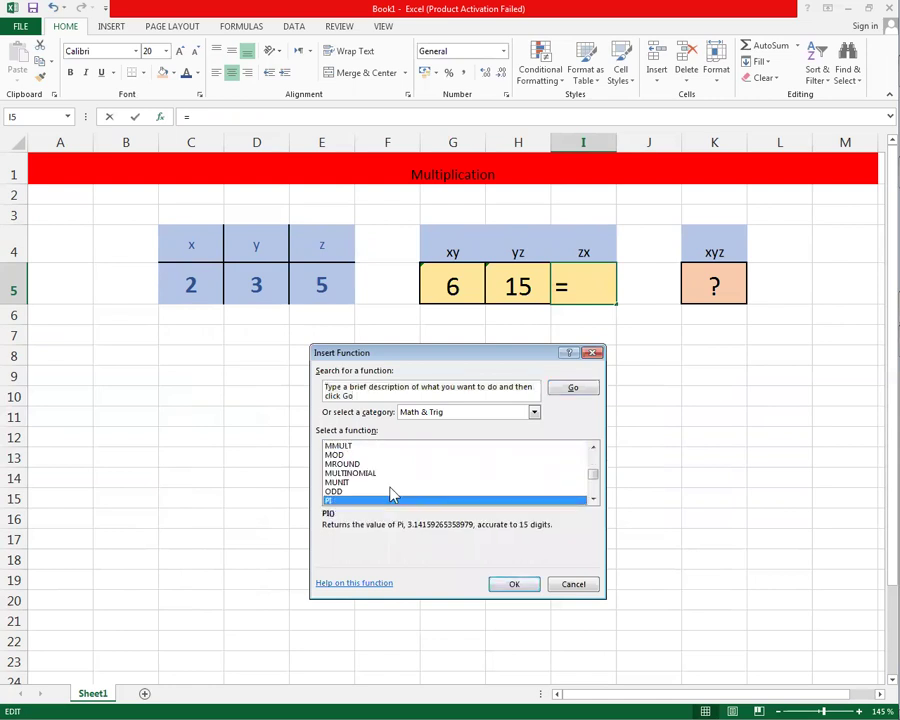
{"action": "key", "text": "r"}
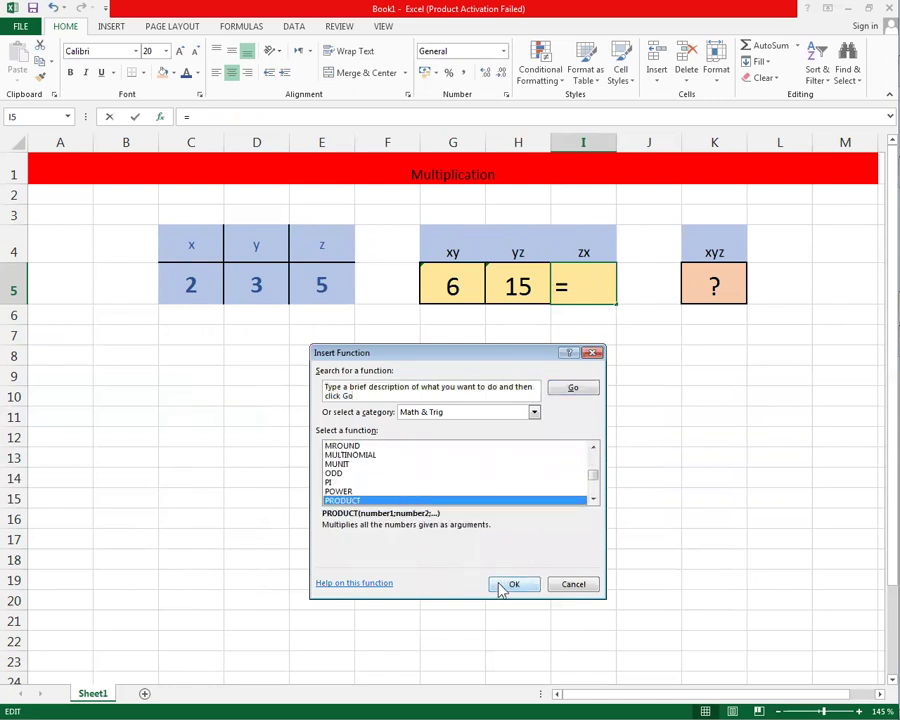
{"action": "key", "text": "Return"}
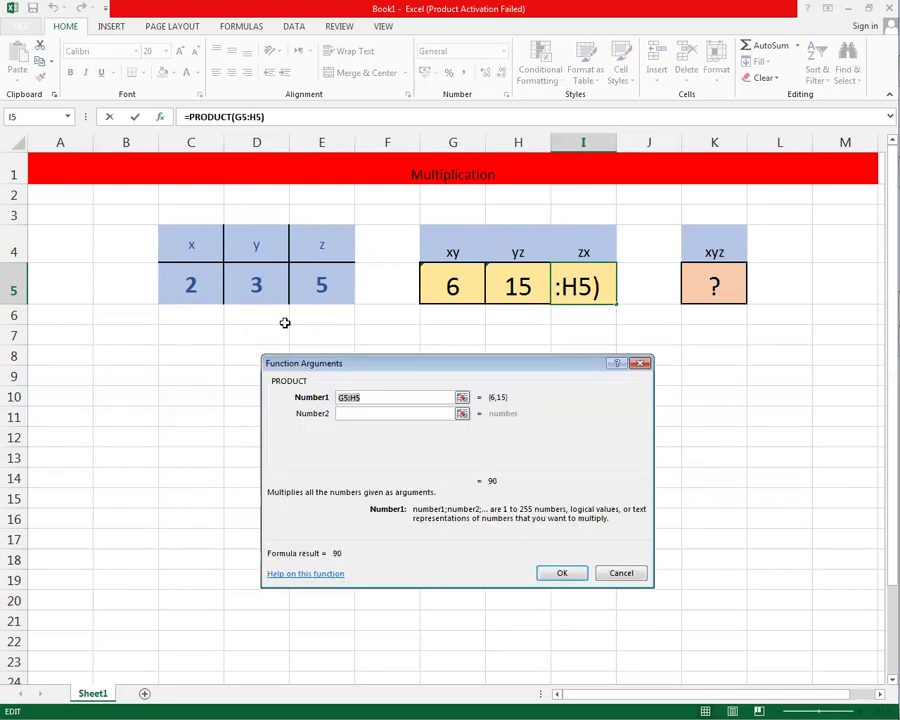
{"action": "left_click", "coordinate": [186, 288]}
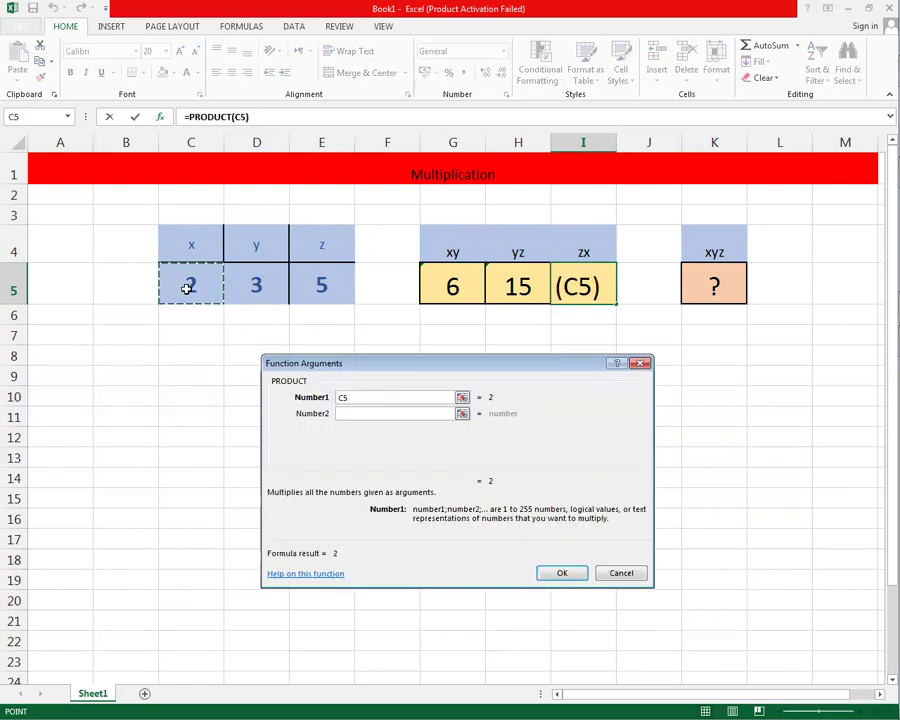
{"action": "left_click", "coordinate": [319, 288], "text": "ctrl"}
{"action": "left_click", "coordinate": [562, 573]}
{"action": "left_click", "coordinate": [573, 527]}
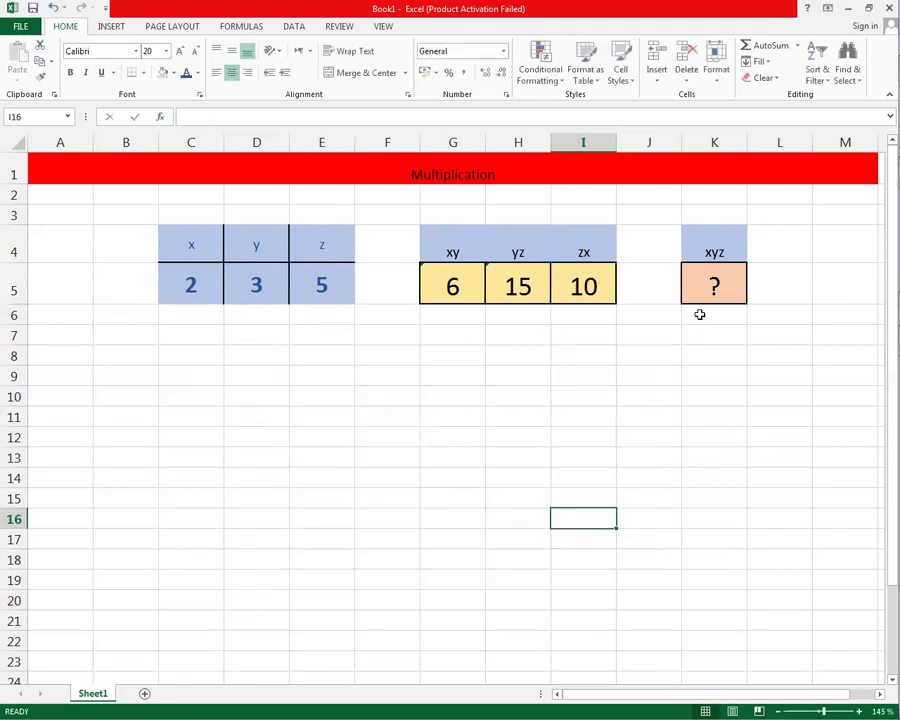
{"action": "left_click", "coordinate": [683, 286]}
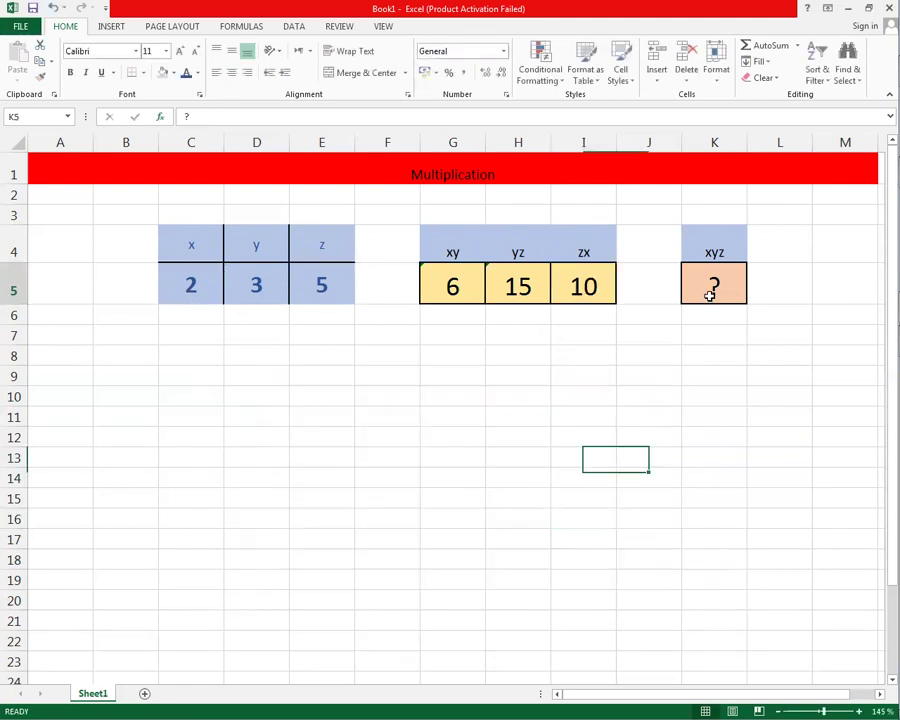
Insert =PRODUCT(C5:E5) in K5, giving 30.
{"action": "left_click", "coordinate": [160, 119]}
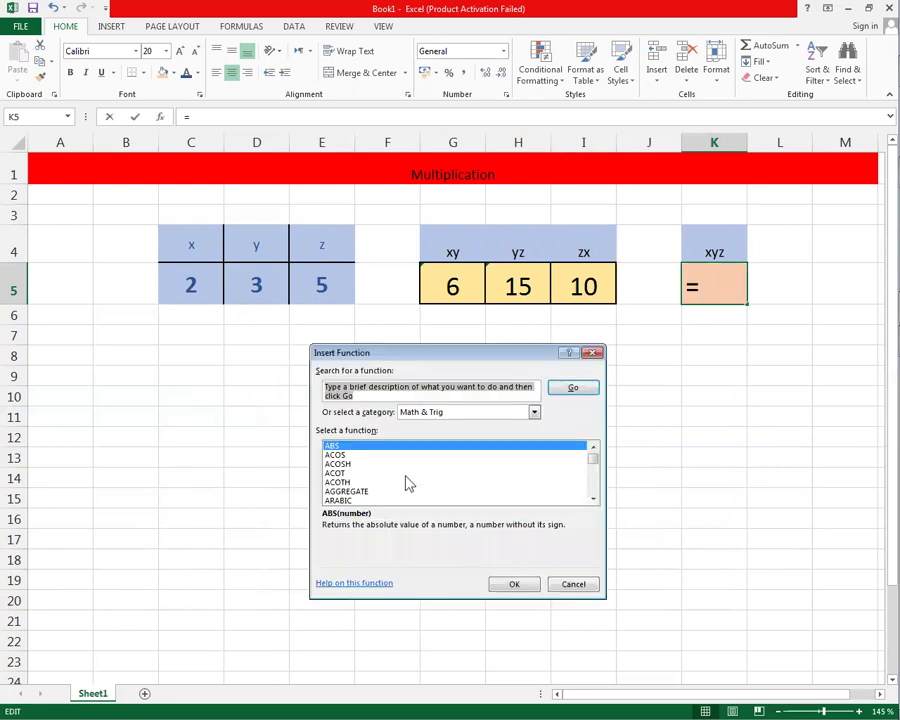
{"action": "left_click", "coordinate": [408, 483]}
{"action": "key", "text": "p"}
{"action": "key", "text": "r"}
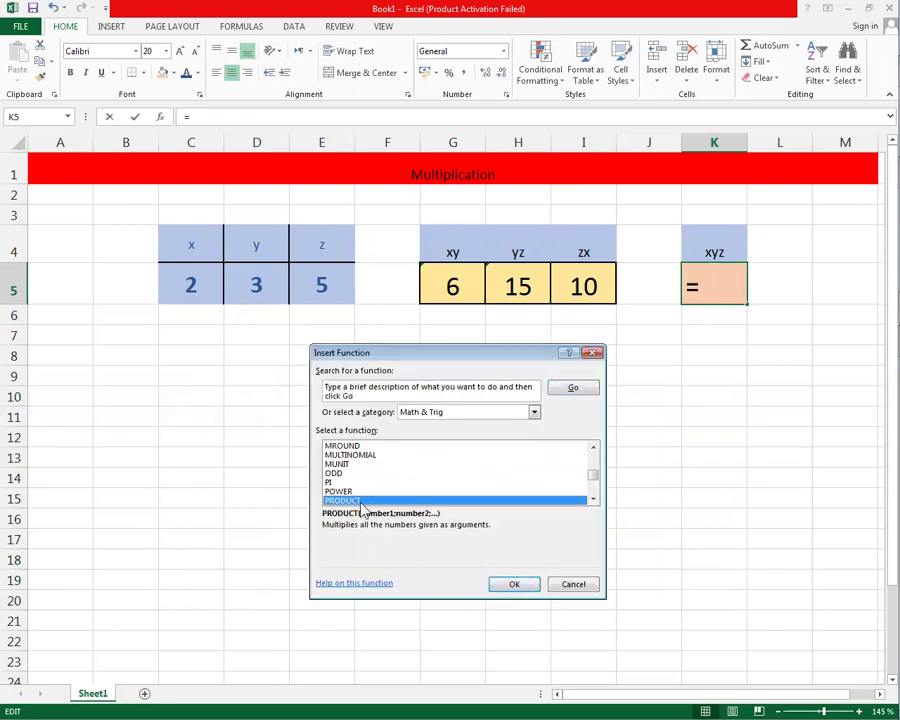
{"action": "left_click", "coordinate": [516, 586]}
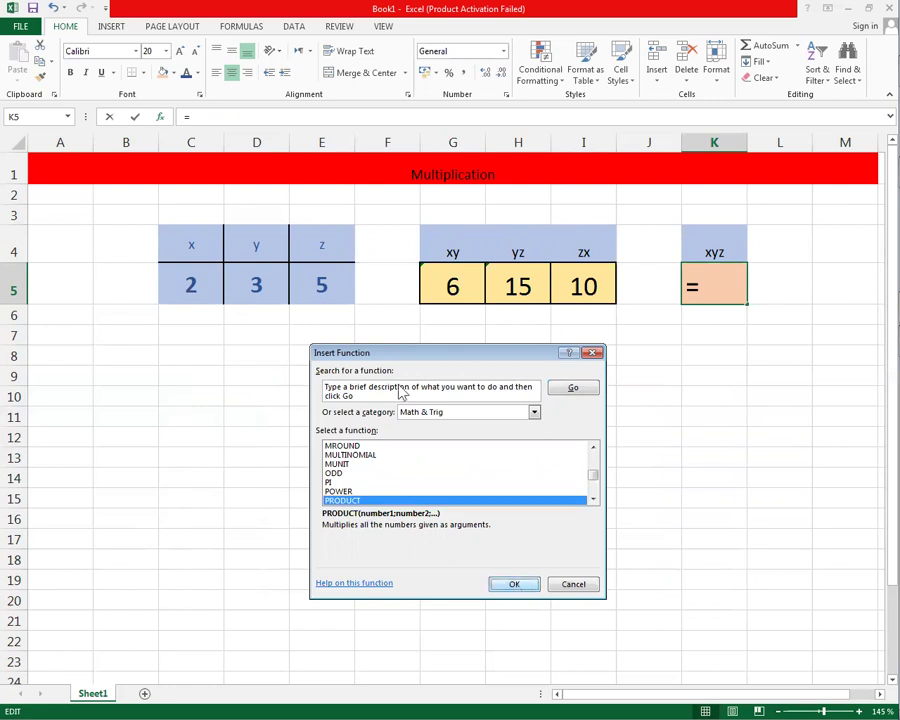
{"action": "left_click_drag", "start_coordinate": [194, 284], "coordinate": [307, 291]}
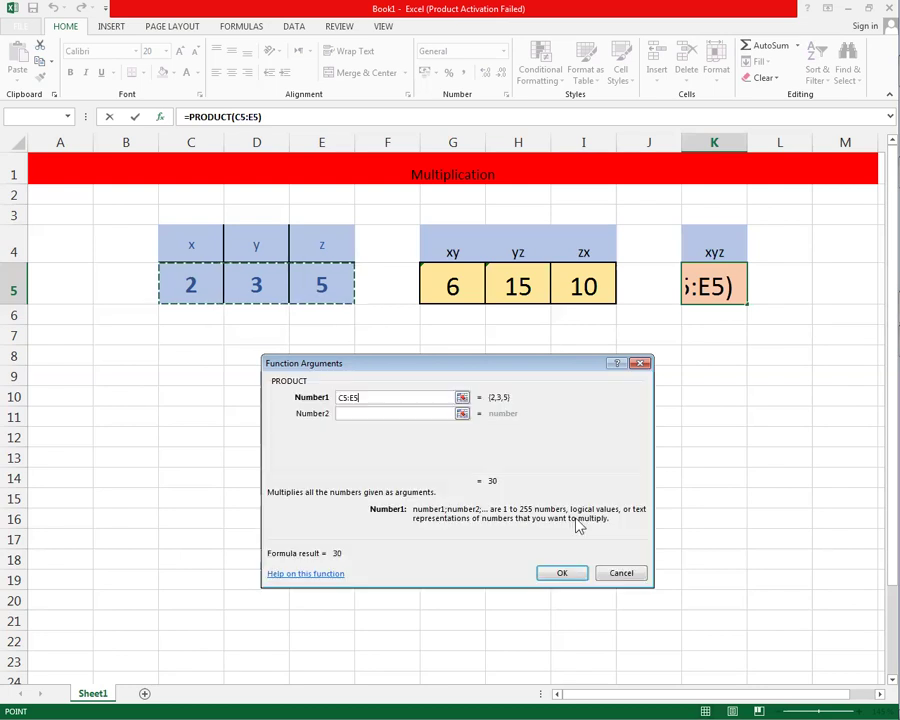
{"action": "left_click", "coordinate": [566, 574]}
{"action": "left_click", "coordinate": [584, 515]}
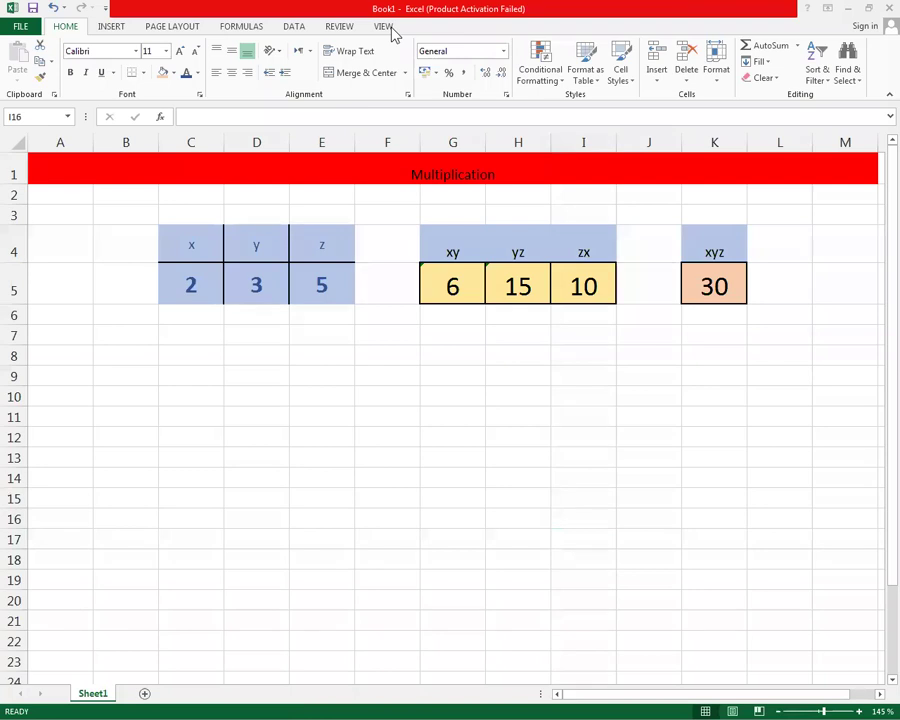
Draw red arrows toward the x value 2, y value 3 and xy result 6, plus a small heart.
{"action": "mouse_move", "coordinate": [167, 470]}
{"action": "left_mouse_down"}
{"action": "mouse_move", "coordinate": [200, 306]}
{"action": "mouse_move", "coordinate": [197, 316]}
{"action": "left_mouse_up"}
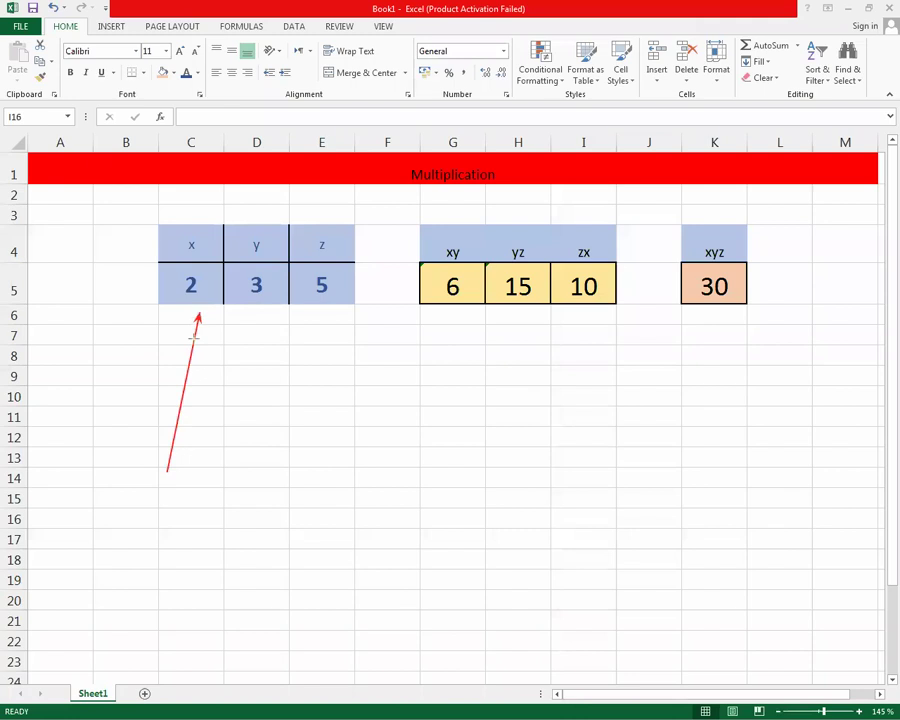
{"action": "left_click_drag", "start_coordinate": [168, 469], "coordinate": [258, 309]}
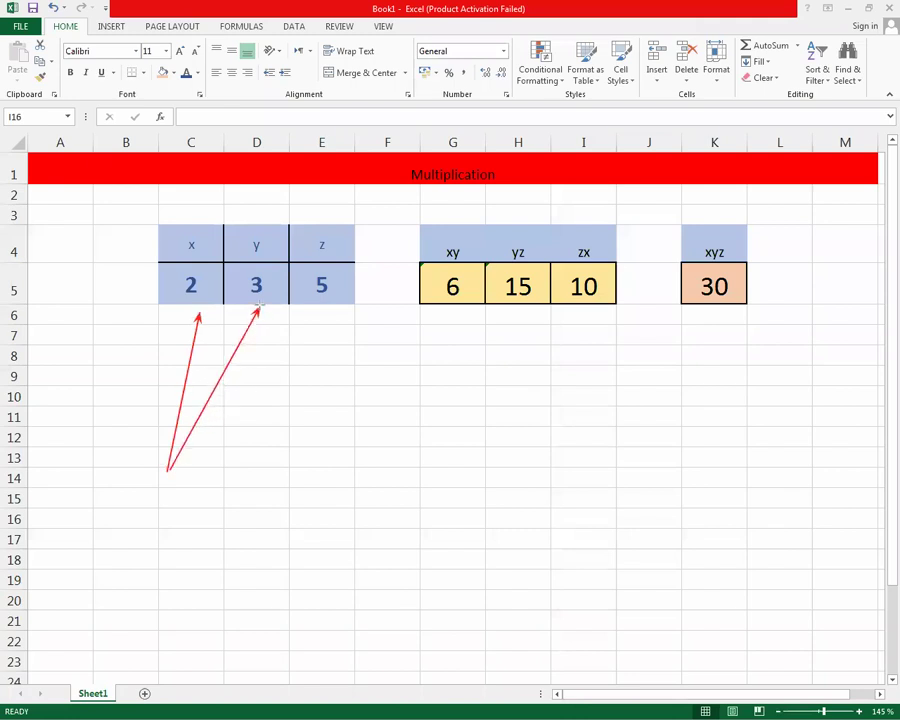
{"action": "left_click_drag", "start_coordinate": [168, 470], "coordinate": [452, 313]}
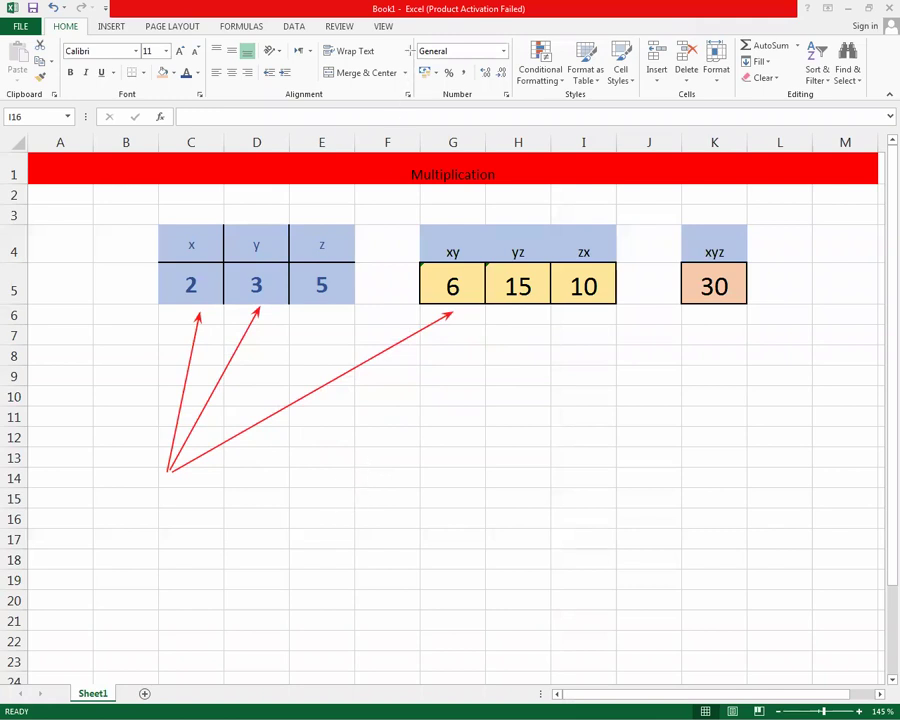
{"action": "left_click", "coordinate": [157, 490]}
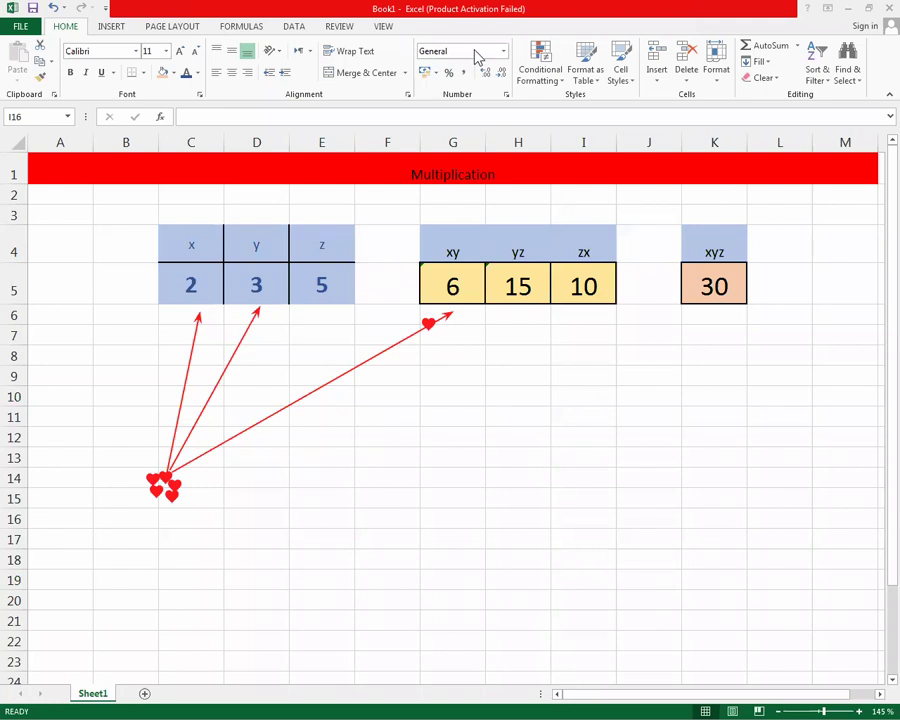
Re-aim the arrows at the yz result 15, the z value 5 and the y value 3.
{"action": "left_click", "coordinate": [452, 313]}
{"action": "left_click_drag", "start_coordinate": [452, 313], "coordinate": [511, 307]}
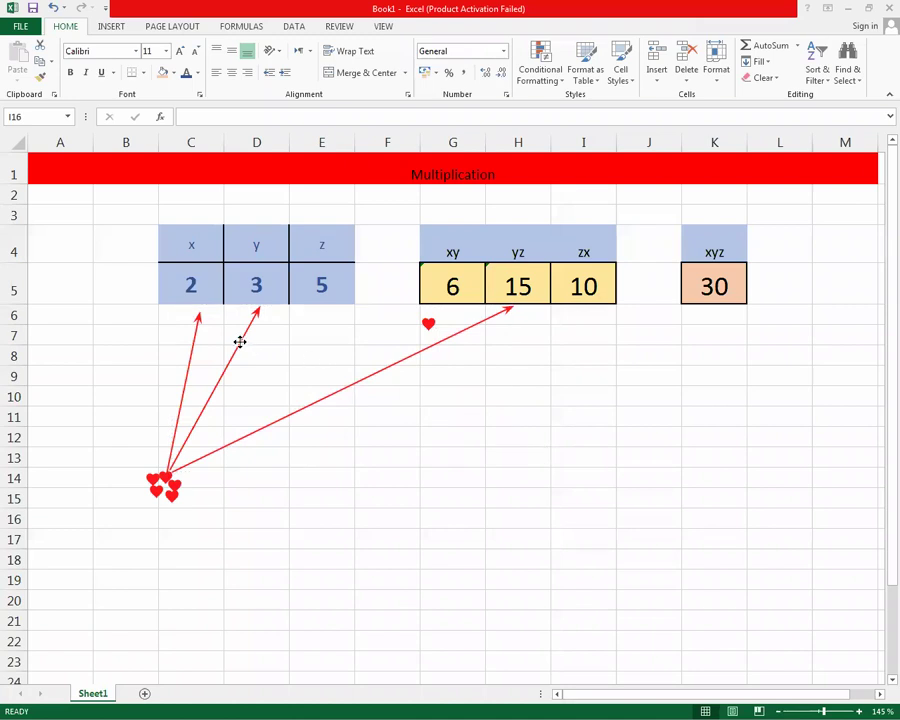
{"action": "left_click_drag", "start_coordinate": [257, 305], "coordinate": [334, 300]}
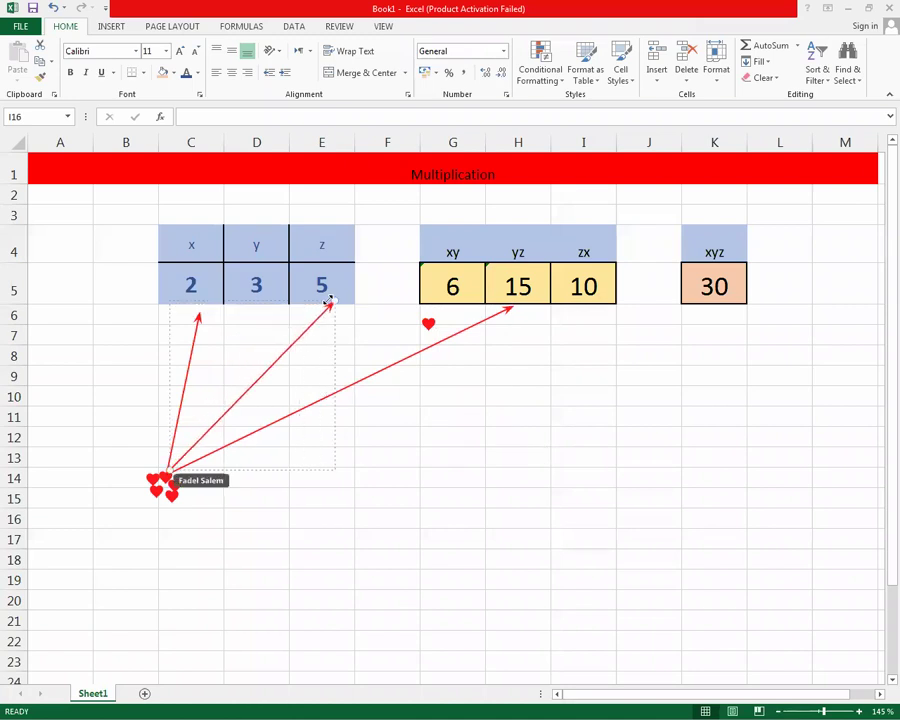
{"action": "left_click", "coordinate": [187, 370]}
{"action": "left_click_drag", "start_coordinate": [200, 316], "coordinate": [252, 311]}
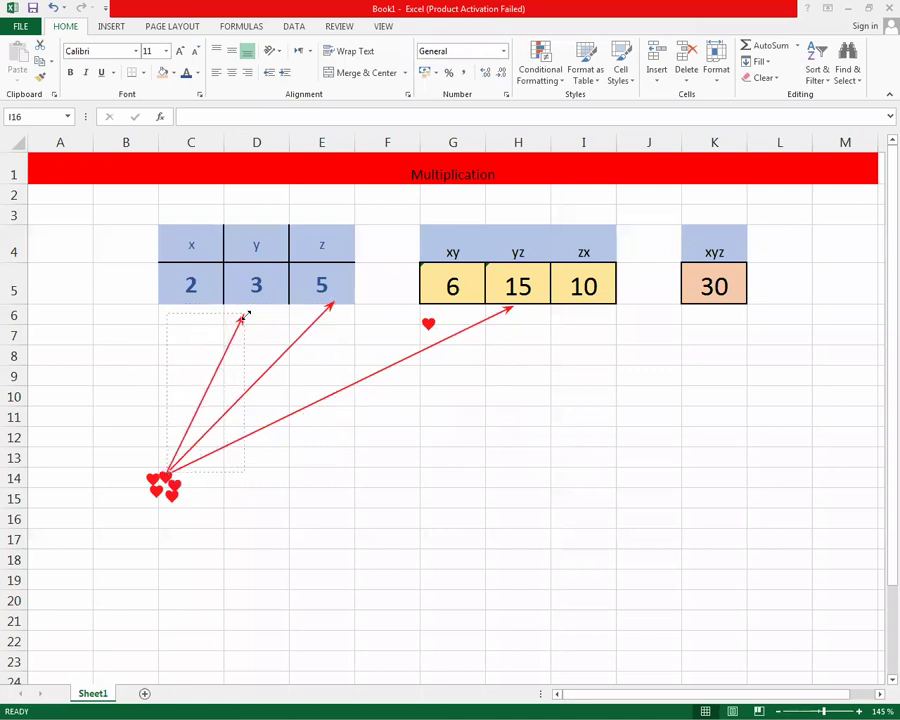
Delete all three red arrows.
{"action": "left_click", "coordinate": [274, 418]}
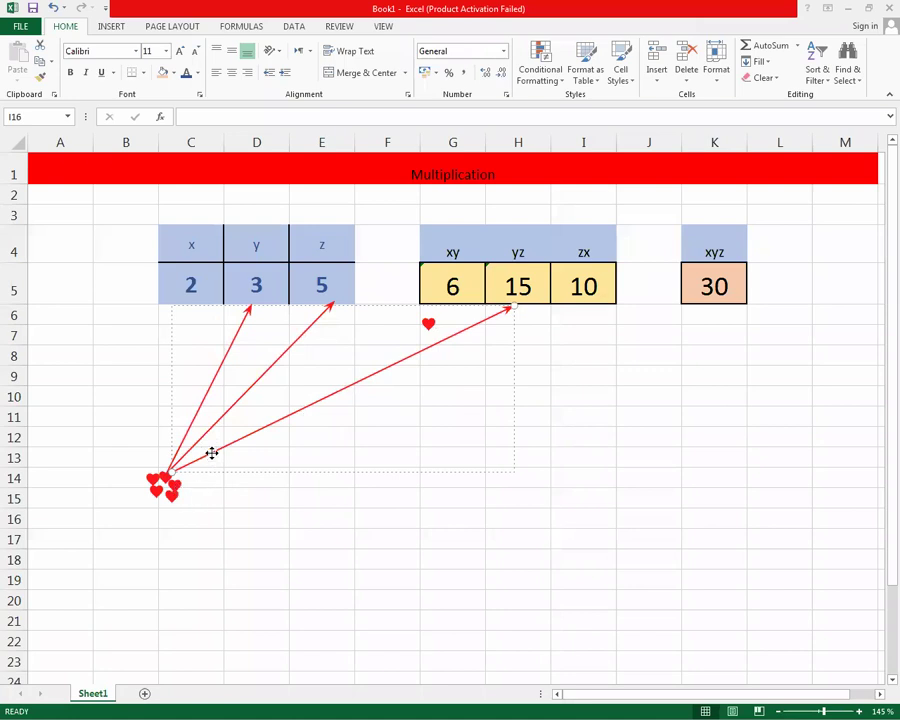
{"action": "key", "text": "Delete"}
{"action": "left_click", "coordinate": [219, 417]}
{"action": "key", "text": "Delete"}
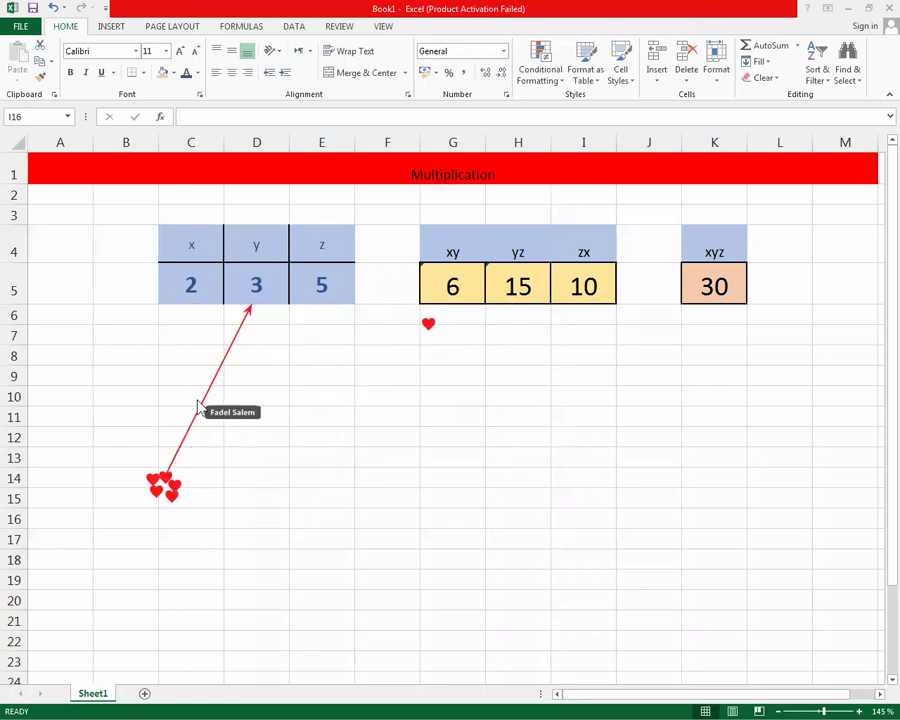
{"action": "left_click", "coordinate": [197, 405]}
{"action": "key", "text": "Delete"}
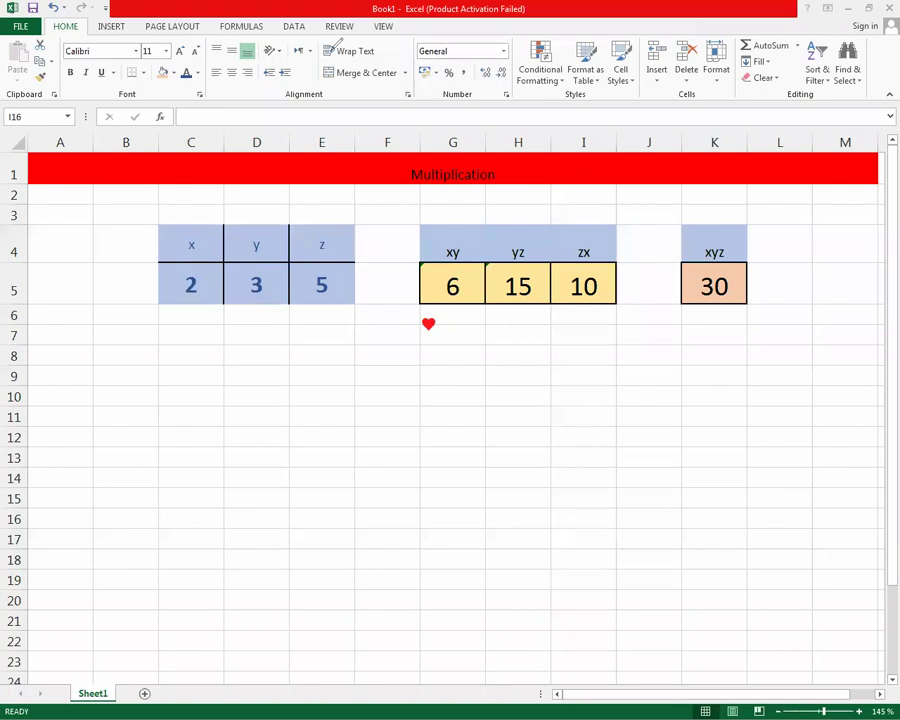
Delete the last red heart and undo the trial blue ink circles around 2, 3 and 6.
{"action": "left_click_drag", "start_coordinate": [427, 323], "coordinate": [428, 340]}
{"action": "key", "text": "Delete"}
{"action": "left_click_drag", "start_coordinate": [282, 262], "coordinate": [285, 265]}
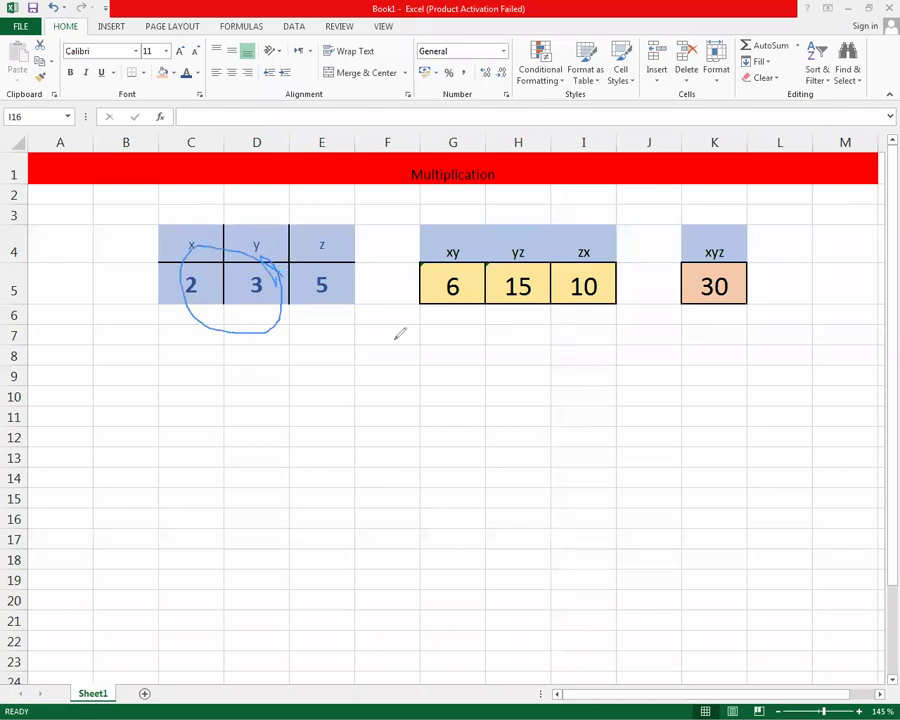
{"action": "left_click_drag", "start_coordinate": [451, 264], "coordinate": [477, 281]}
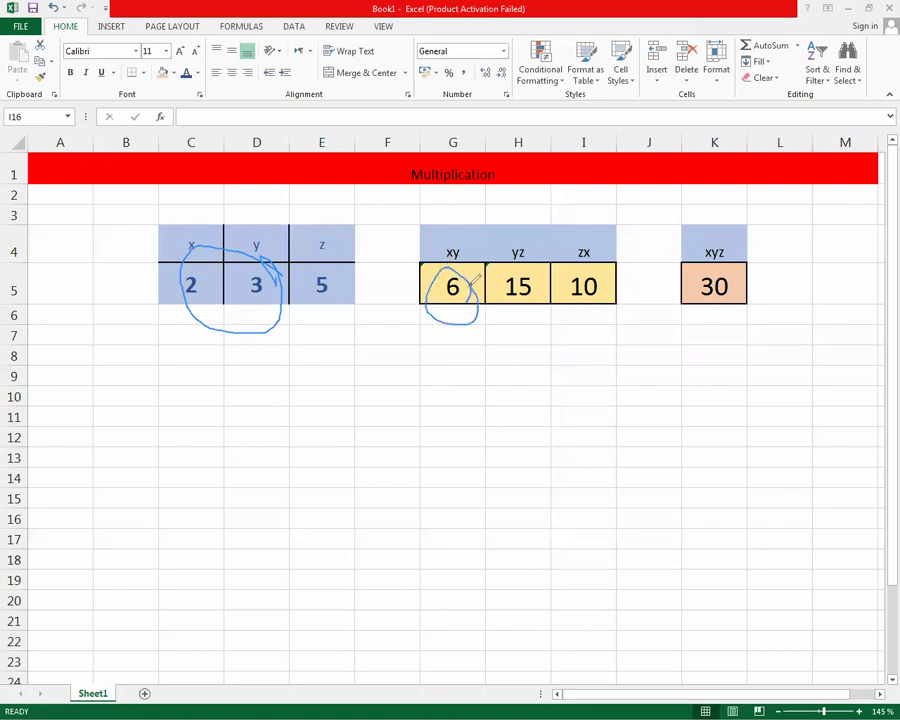
{"action": "left_click_drag", "start_coordinate": [351, 359], "coordinate": [438, 348]}
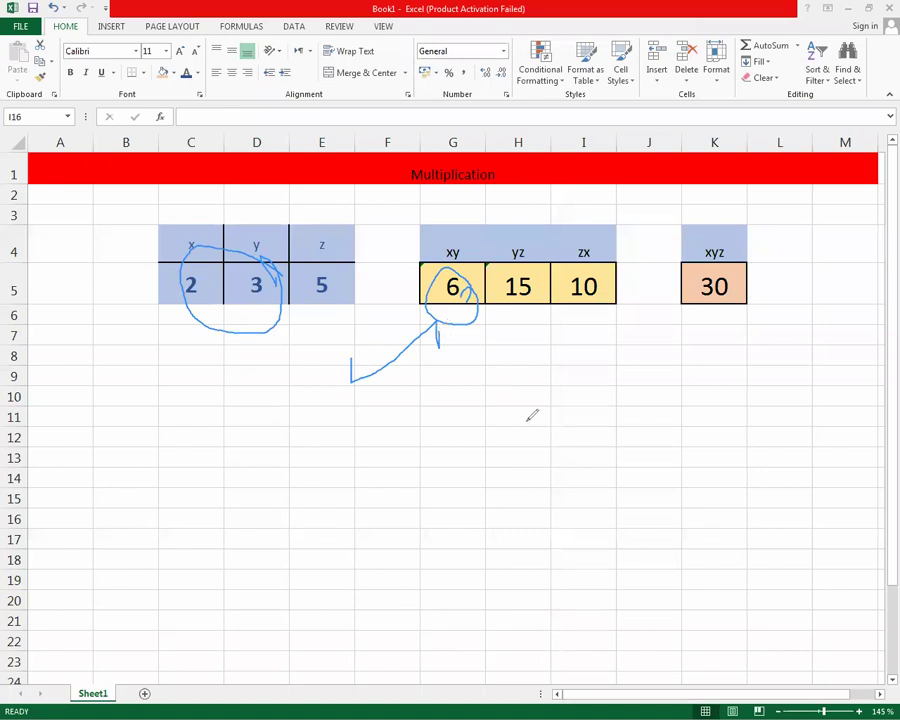
{"action": "key", "text": "ctrl+z"}
{"action": "key", "text": "ctrl+z"}
{"action": "key", "text": "ctrl+z"}
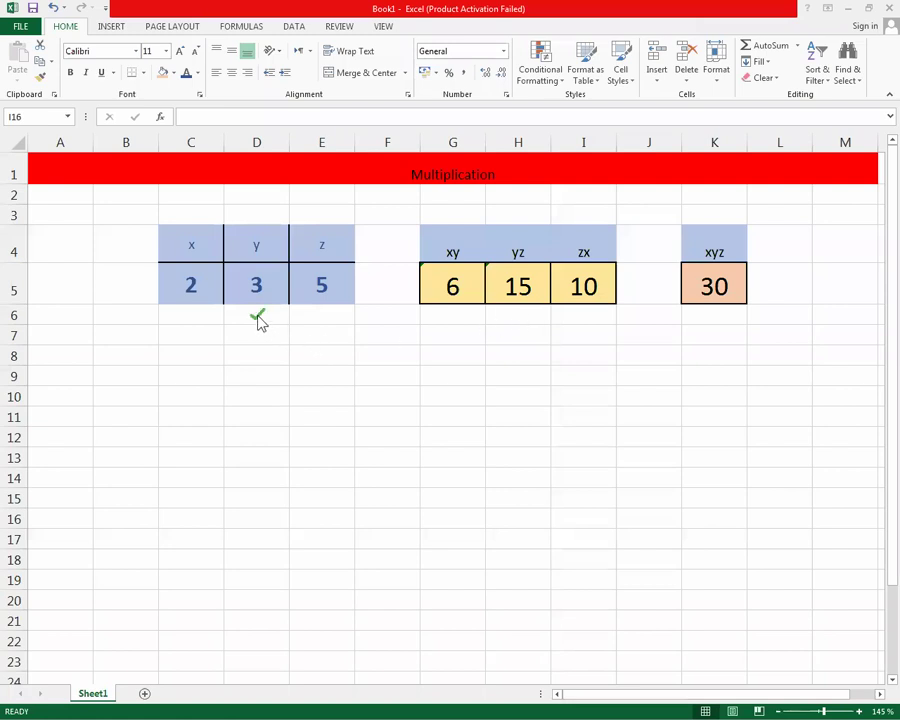
Stamp a green check under the yz result 15 and undo the trial hearts in column F.
{"action": "left_click", "coordinate": [508, 316]}
{"action": "left_click", "coordinate": [382, 406]}
{"action": "left_click", "coordinate": [382, 376]}
{"action": "left_click", "coordinate": [382, 365]}
{"action": "left_click", "coordinate": [382, 347]}
{"action": "left_click", "coordinate": [382, 323]}
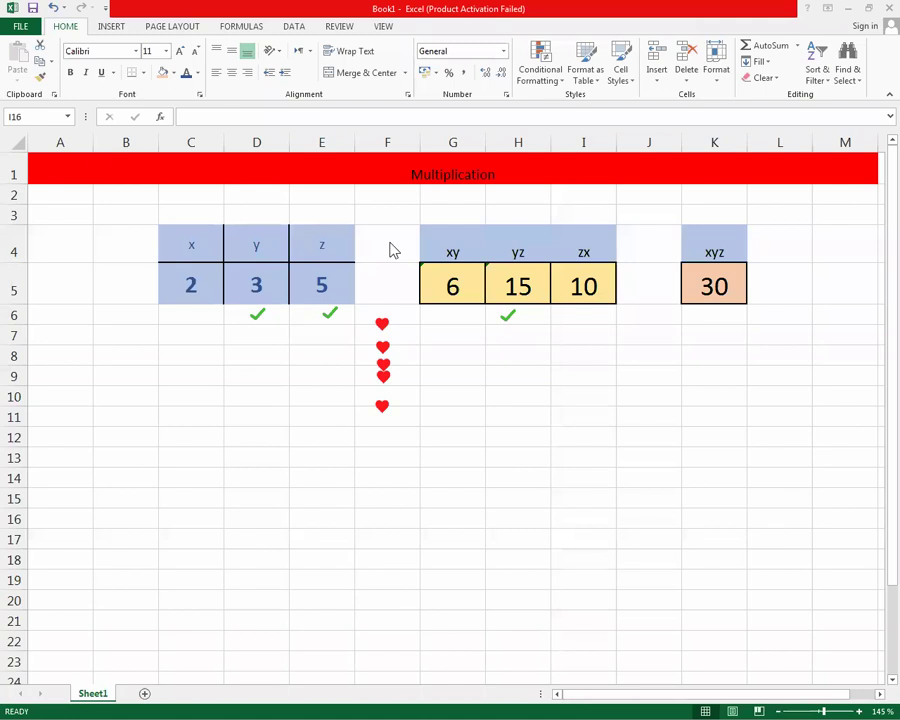
{"action": "key", "text": "ctrl+z"}
{"action": "key", "text": "ctrl+z"}
{"action": "key", "text": "ctrl+z"}
{"action": "key", "text": "ctrl+z"}
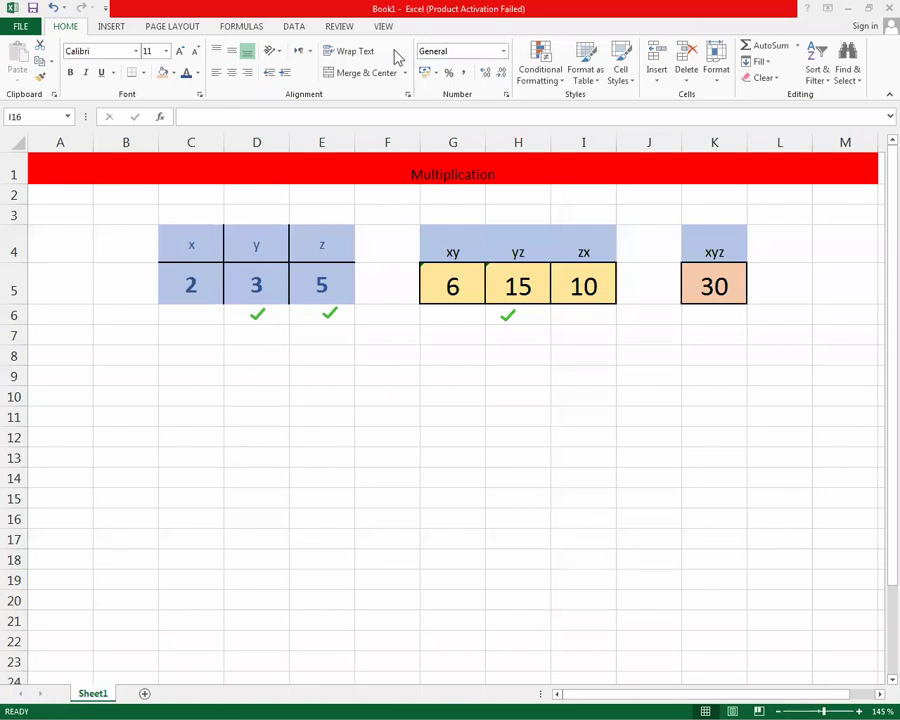
Undo the green checks, then draw and erase a red ink loop arrow from the inputs to 30.
{"action": "key", "text": "ctrl+z"}
{"action": "key", "text": "ctrl+z"}
{"action": "key", "text": "ctrl+z"}
{"action": "mouse_move", "coordinate": [357, 317]}
{"action": "left_mouse_down"}
{"action": "mouse_move", "coordinate": [272, 266]}
{"action": "mouse_move", "coordinate": [351, 292]}
{"action": "left_mouse_up"}
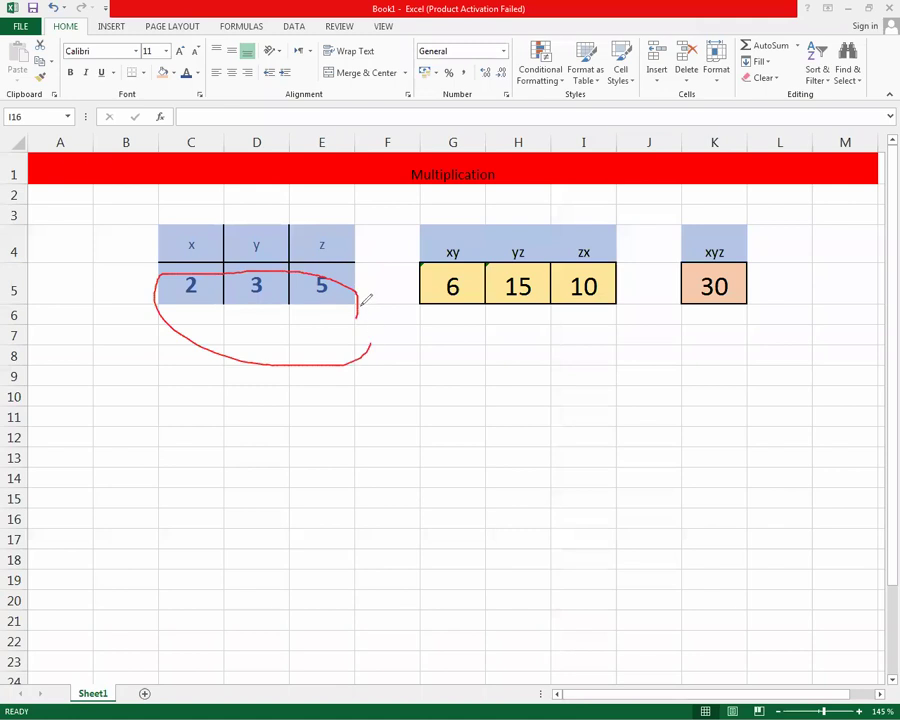
{"action": "mouse_move", "coordinate": [329, 370]}
{"action": "left_mouse_down"}
{"action": "mouse_move", "coordinate": [581, 380]}
{"action": "mouse_move", "coordinate": [677, 309]}
{"action": "left_mouse_up"}
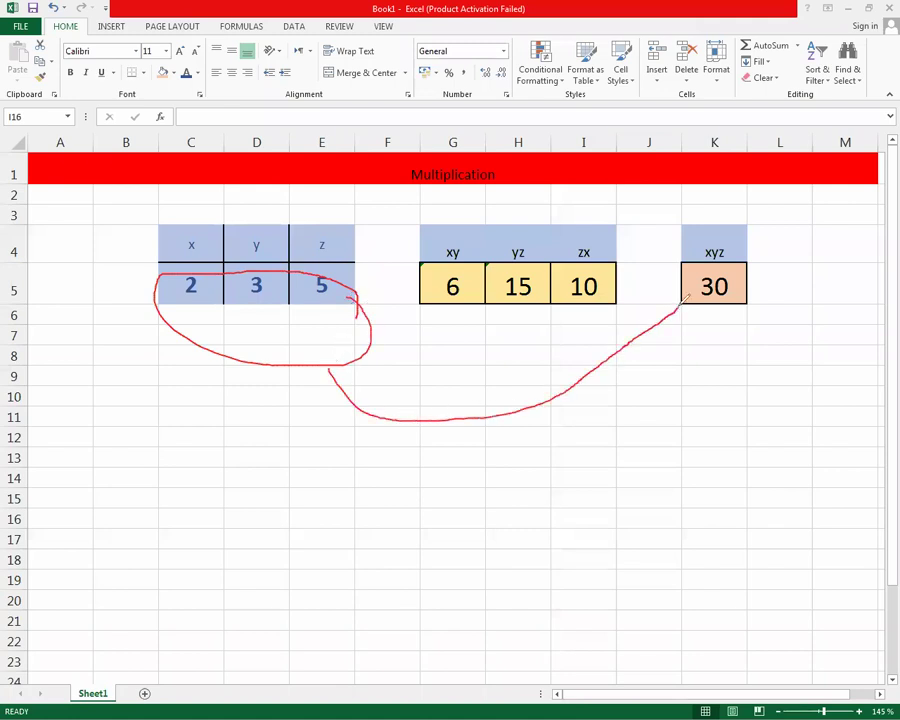
{"action": "left_click_drag", "start_coordinate": [637, 309], "coordinate": [681, 306]}
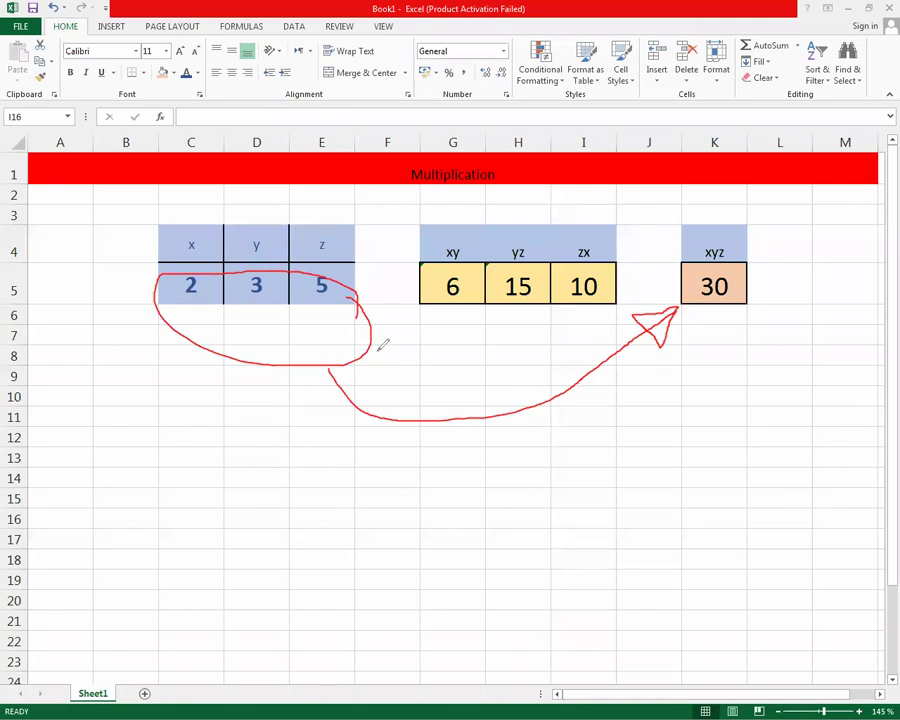
{"action": "key", "text": "e"}
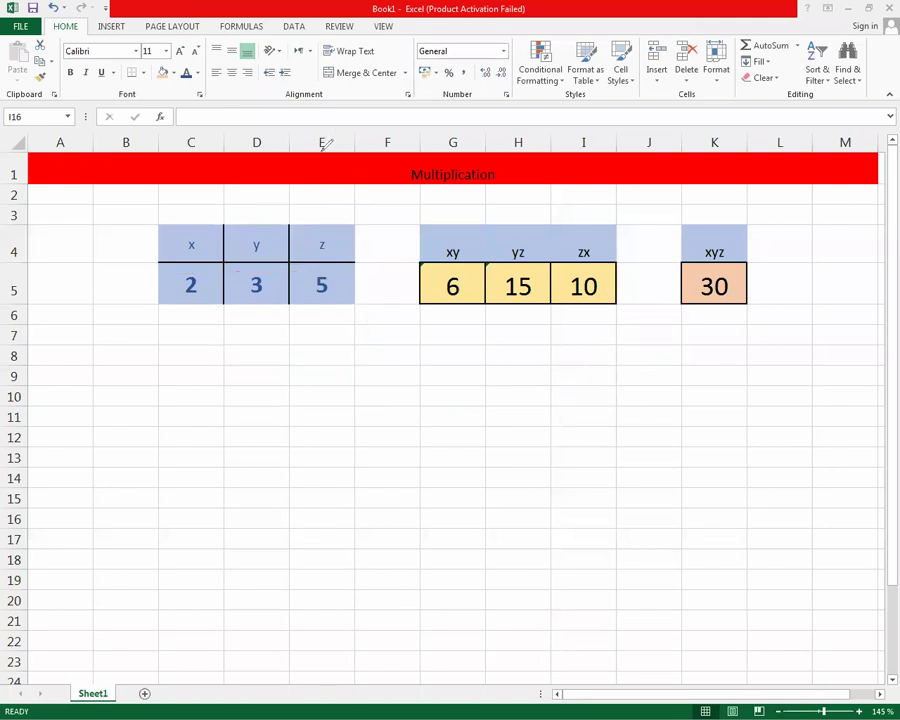
Change x in C5 from 2 to 4 so xyz becomes 60, then erase a trial red ink circle.
{"action": "double_click", "coordinate": [190, 288]}
{"action": "double_click", "coordinate": [189, 286]}
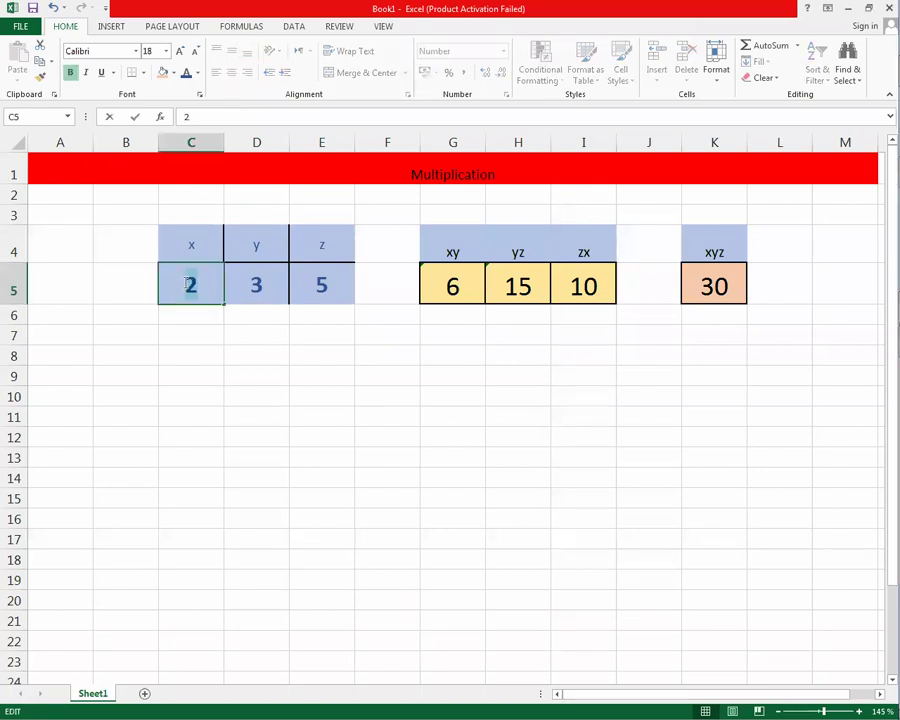
{"action": "type", "text": "4"}
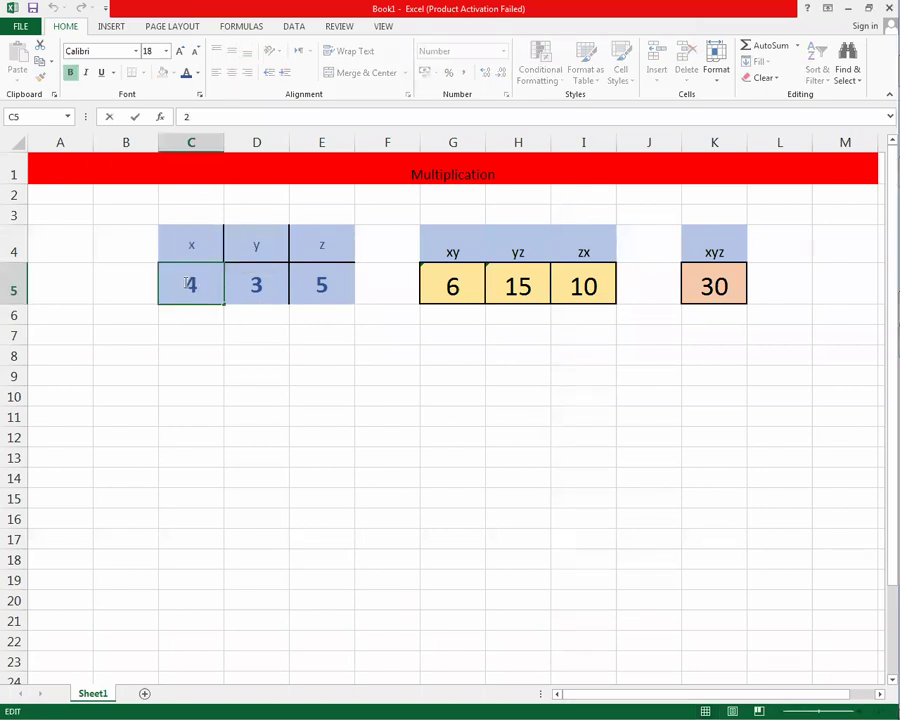
{"action": "left_click", "coordinate": [284, 375]}
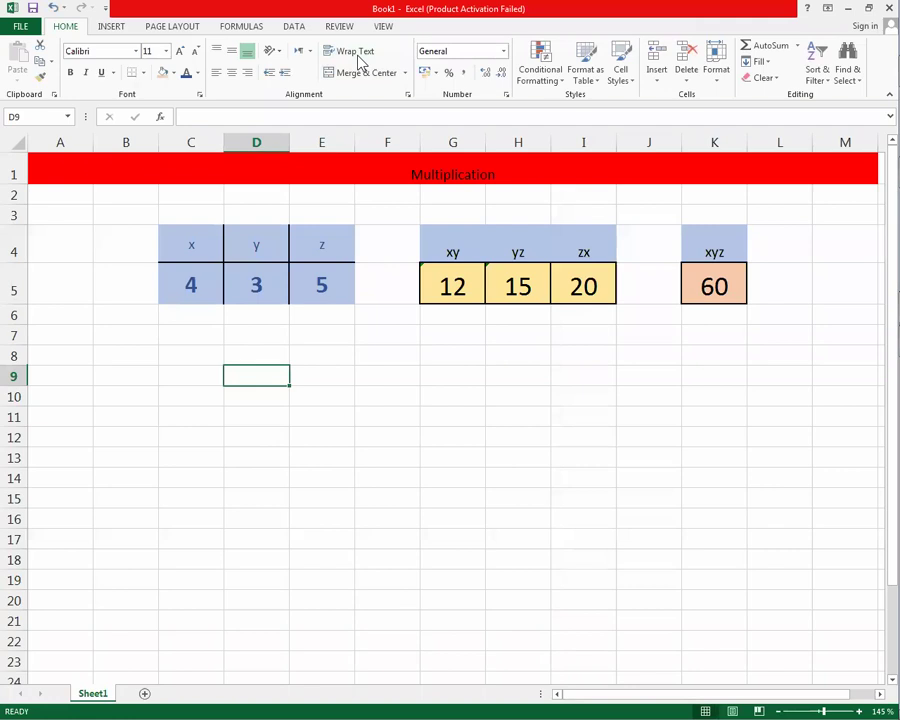
{"action": "mouse_move", "coordinate": [273, 284]}
{"action": "left_mouse_down"}
{"action": "mouse_move", "coordinate": [222, 330]}
{"action": "mouse_move", "coordinate": [250, 322]}
{"action": "mouse_move", "coordinate": [418, 336]}
{"action": "mouse_move", "coordinate": [436, 348]}
{"action": "left_mouse_up"}
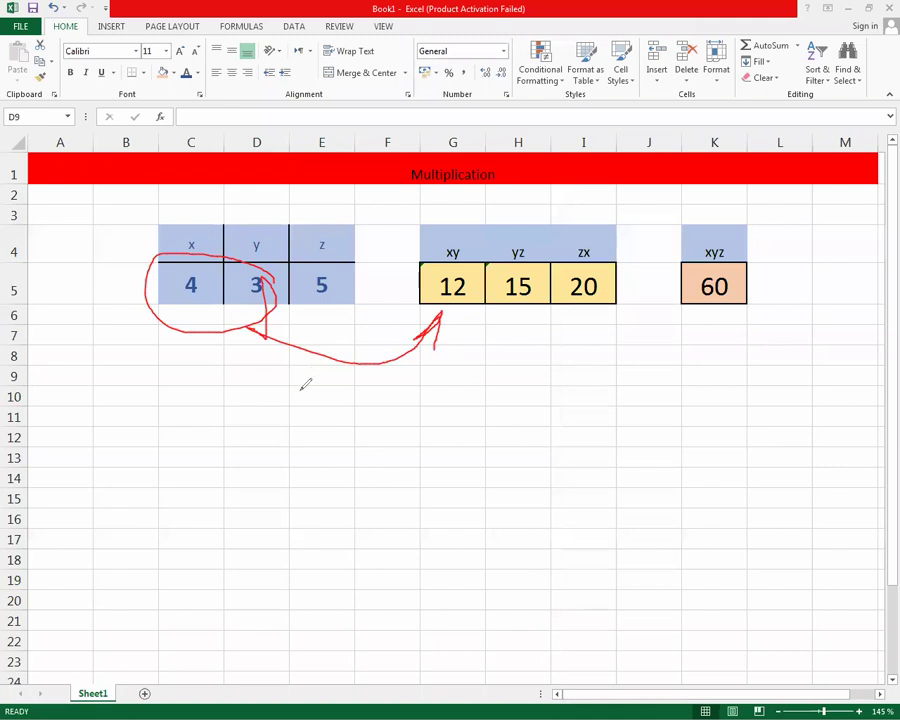
{"action": "key", "text": "e"}
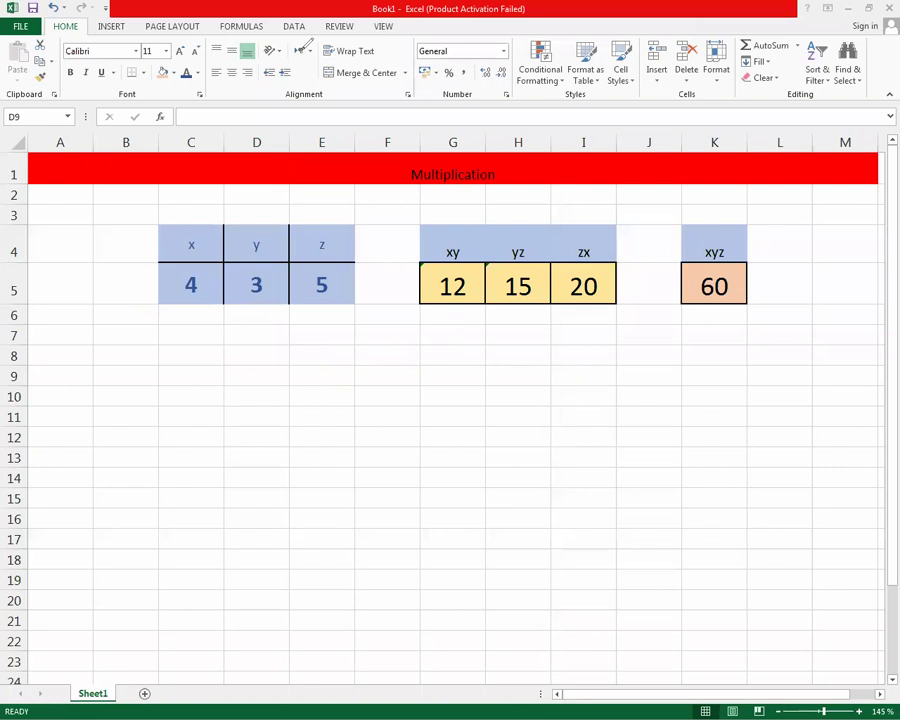
Highlight the inputs and result 60 in red, stamp hearts under x, y, z, then erase the extra ink.
{"action": "left_click_drag", "start_coordinate": [161, 263], "coordinate": [355, 303]}
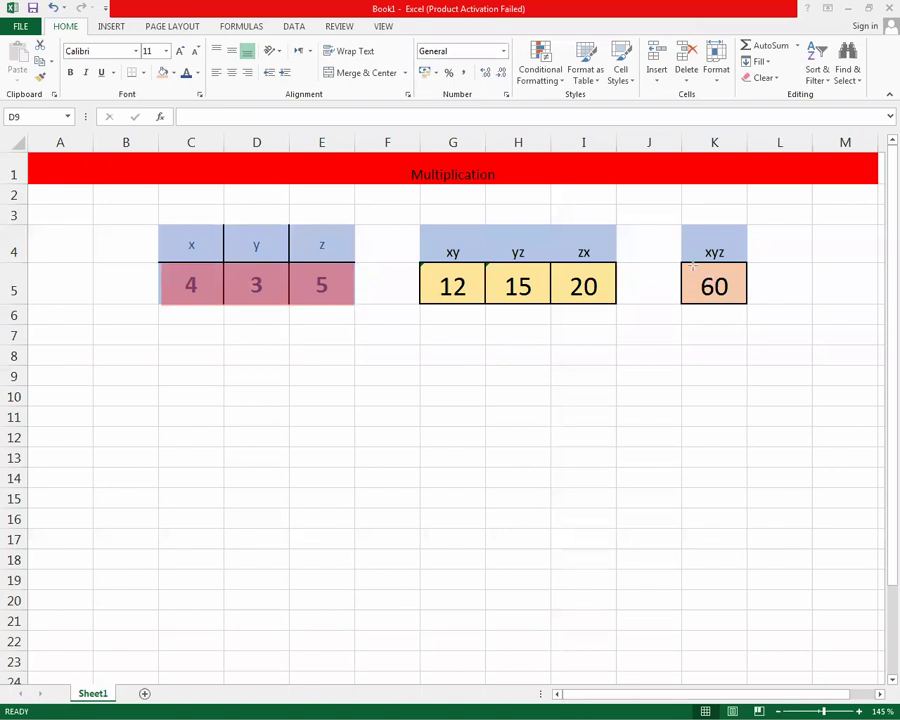
{"action": "left_click_drag", "start_coordinate": [693, 265], "coordinate": [746, 303]}
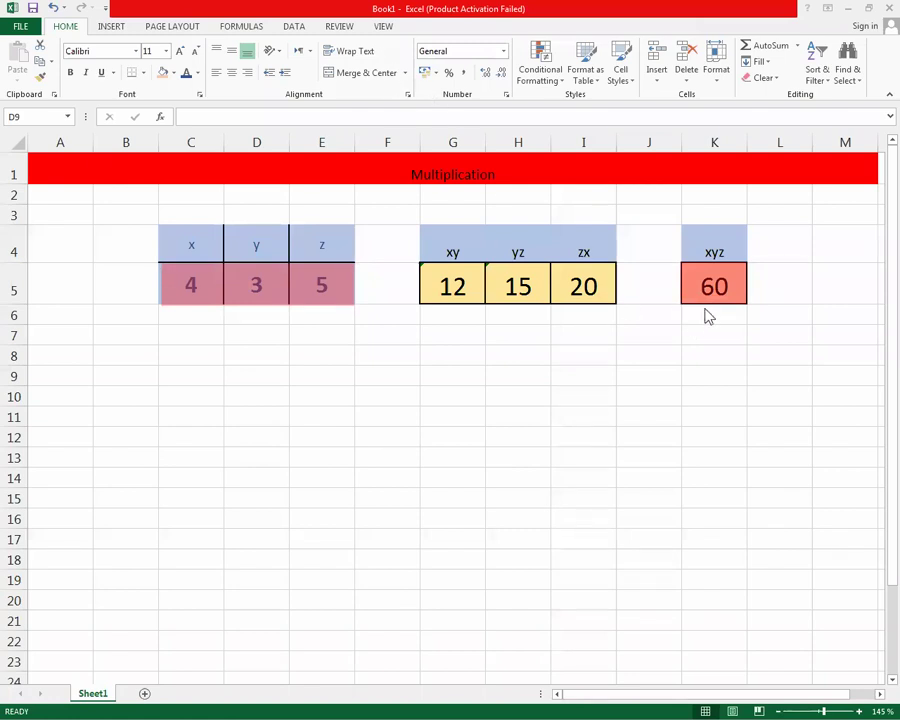
{"action": "left_click", "coordinate": [321, 317]}
{"action": "left_click", "coordinate": [262, 314]}
{"action": "left_click", "coordinate": [203, 317]}
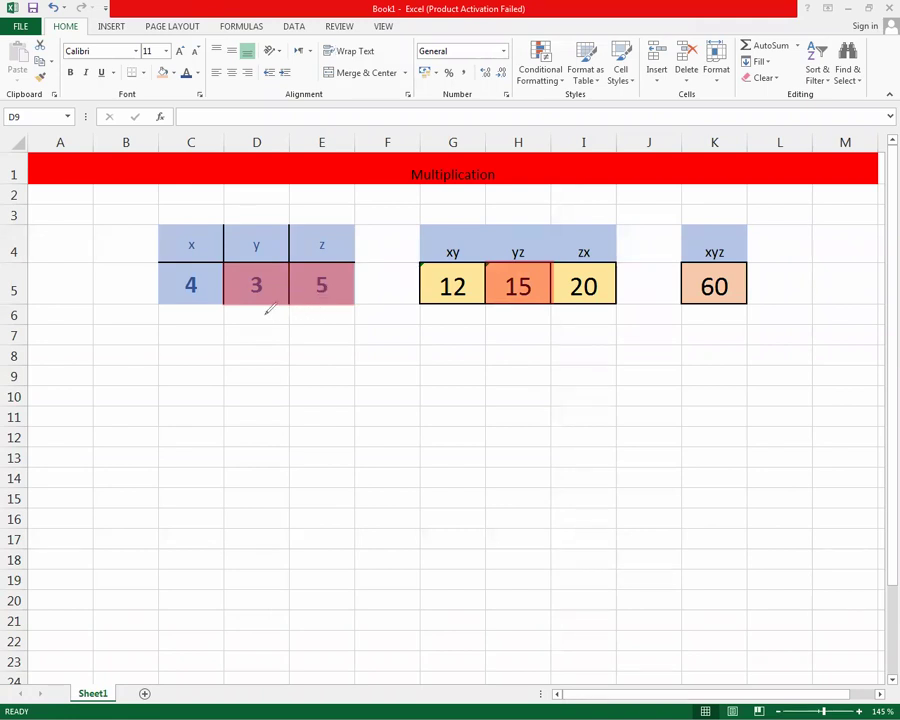
{"action": "mouse_move", "coordinate": [262, 314]}
{"action": "left_mouse_down"}
{"action": "mouse_move", "coordinate": [320, 313]}
{"action": "mouse_move", "coordinate": [482, 352]}
{"action": "mouse_move", "coordinate": [510, 304]}
{"action": "mouse_move", "coordinate": [470, 328]}
{"action": "mouse_move", "coordinate": [508, 340]}
{"action": "left_mouse_up"}
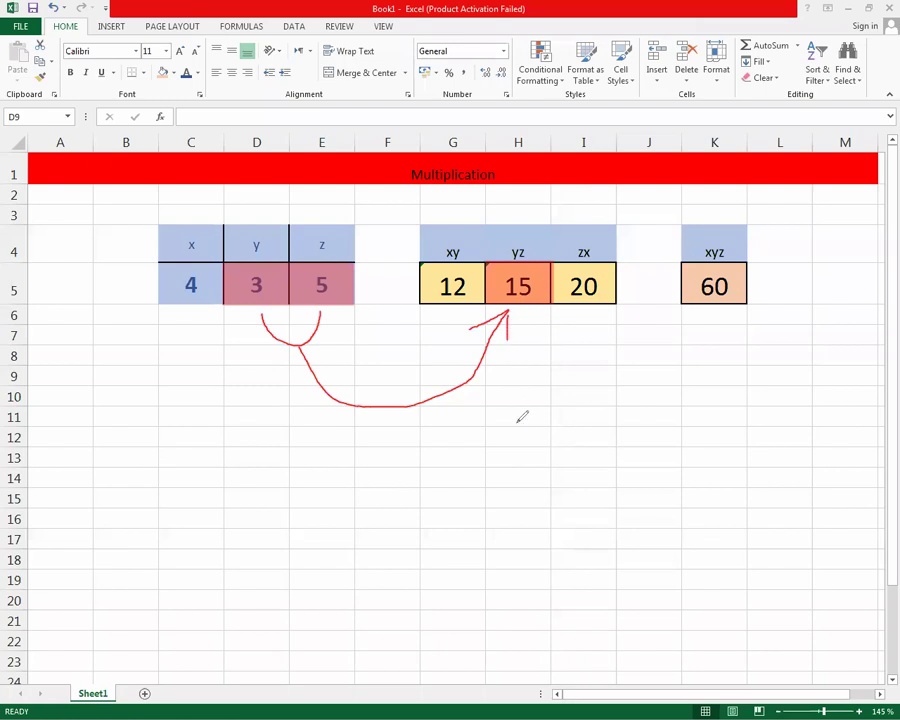
{"action": "key", "text": "e"}
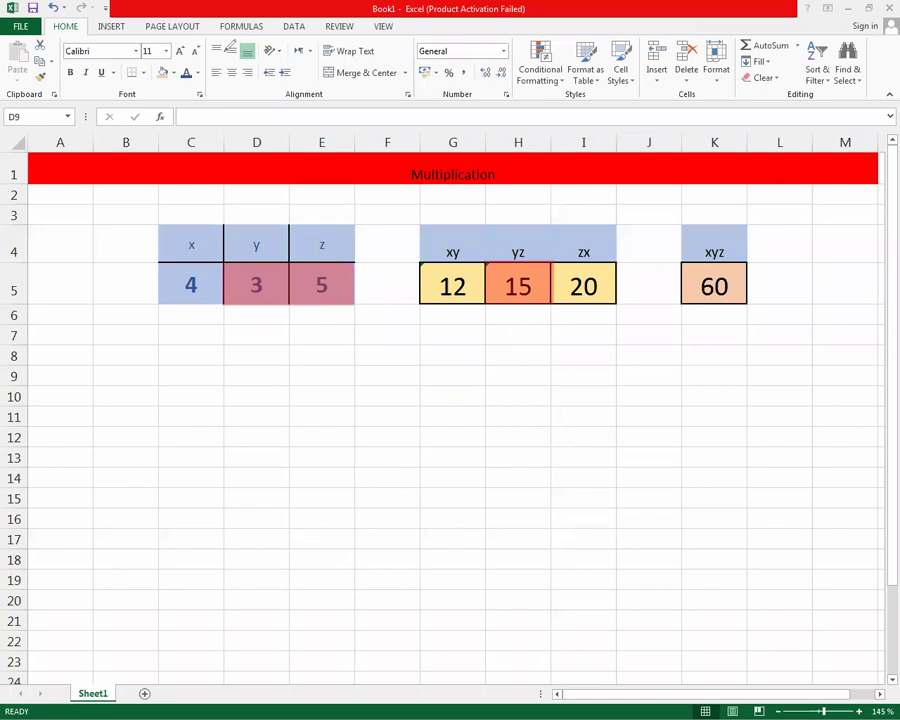
Enter x = 10, y = 4 and z = 2 in C5:E5, giving products 40, 8, 20 and 80.
{"action": "left_click", "coordinate": [197, 286]}
{"action": "type", "text": "10"}
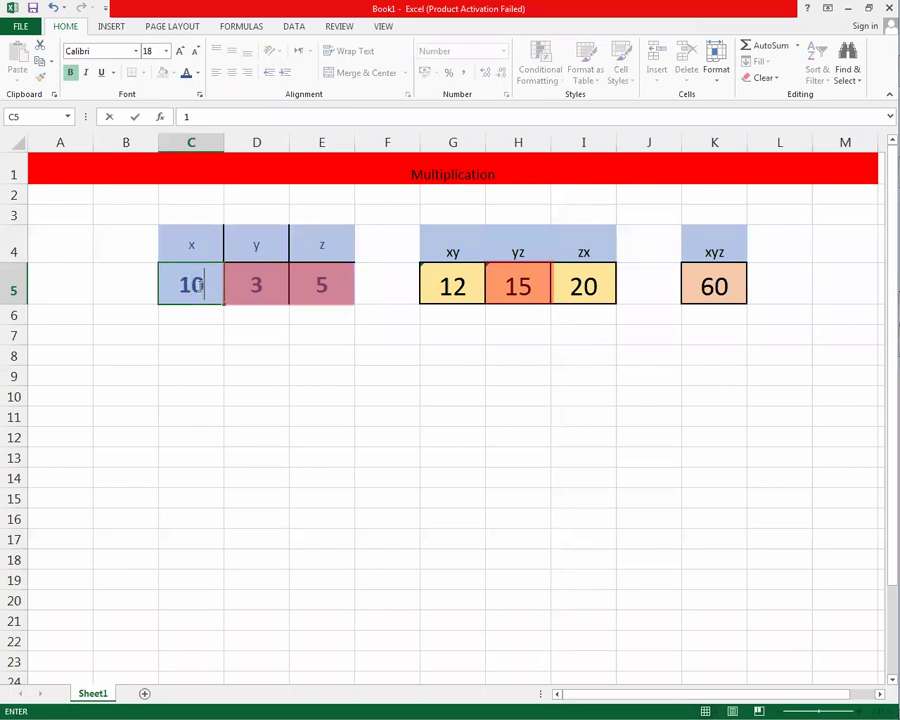
{"action": "left_click", "coordinate": [242, 360]}
{"action": "left_click", "coordinate": [247, 280]}
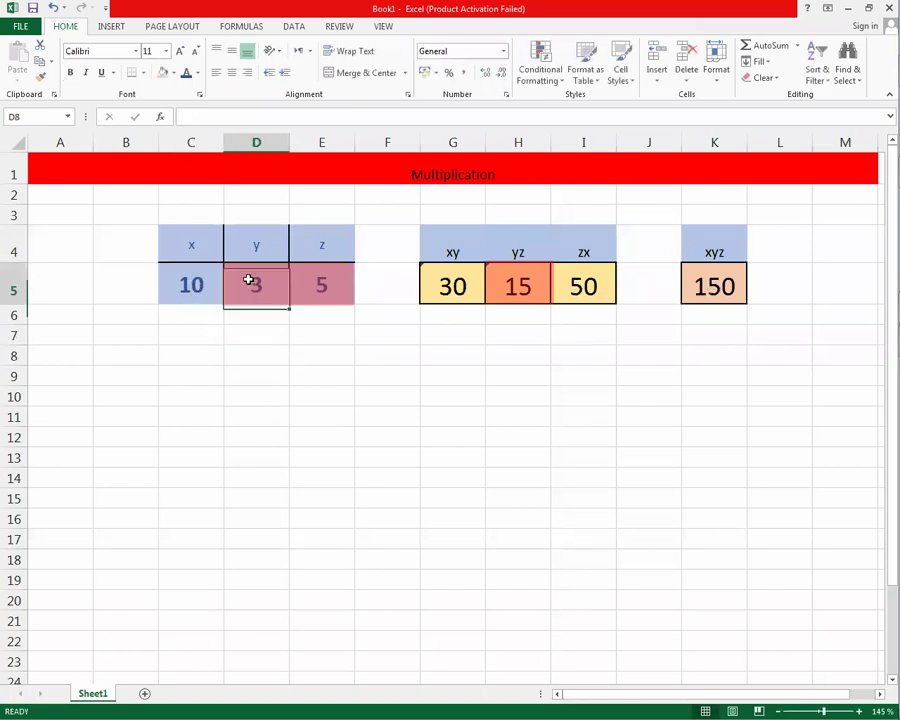
{"action": "type", "text": "4"}
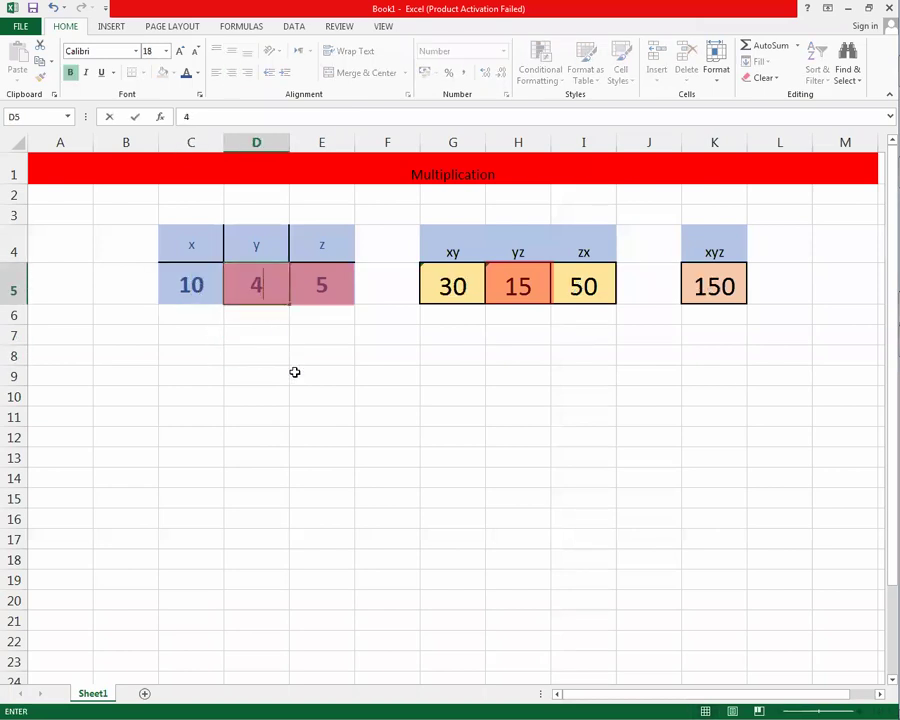
{"action": "left_click", "coordinate": [295, 373]}
{"action": "left_click", "coordinate": [321, 284]}
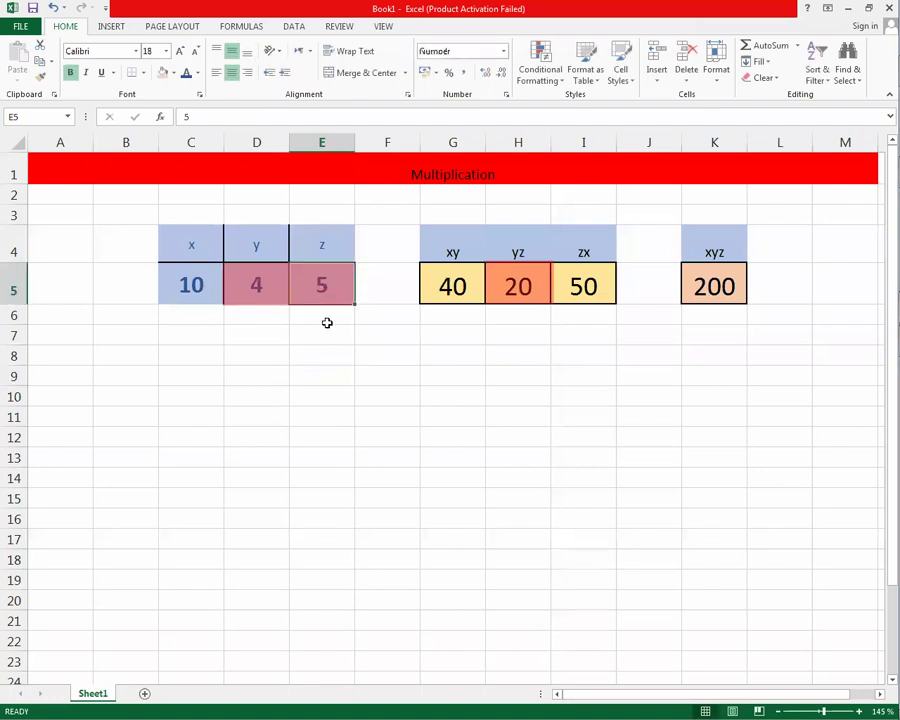
{"action": "type", "text": "2"}
{"action": "left_click", "coordinate": [331, 355]}
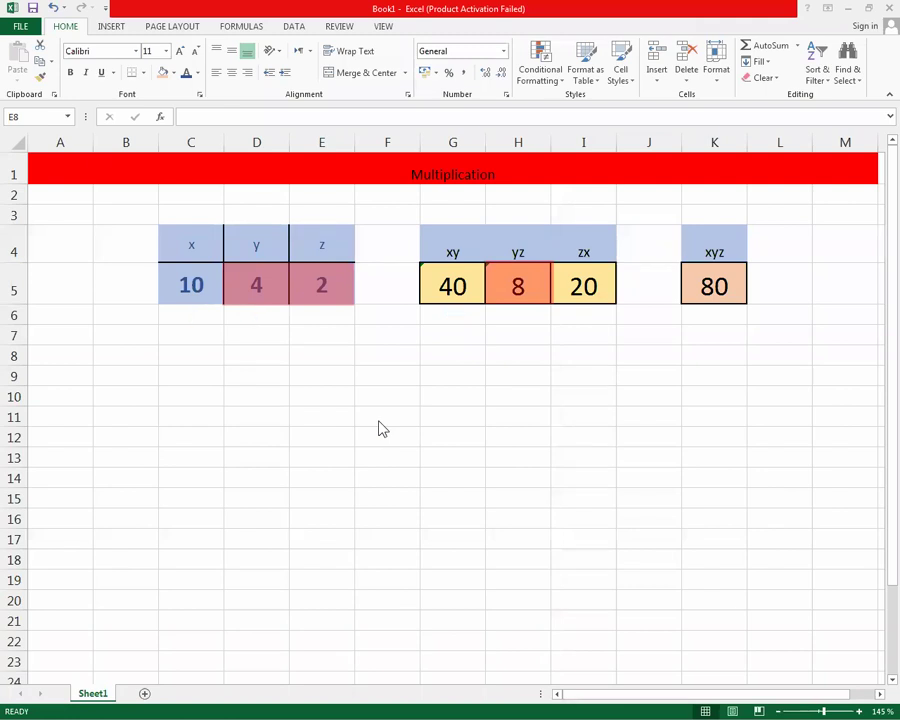
Stamp hearts below the y and z values and below the yz product.
{"action": "left_click", "coordinate": [265, 318]}
{"action": "left_click", "coordinate": [323, 319]}
{"action": "left_click", "coordinate": [515, 316]}
Stamp and undo green checks in column F, G7 and E7, then add gold stars under y and 80.
{"action": "left_click", "coordinate": [382, 378]}
{"action": "left_click", "coordinate": [382, 350]}
{"action": "left_click", "coordinate": [382, 335]}
{"action": "left_click", "coordinate": [382, 307]}
{"action": "left_click", "coordinate": [474, 345]}
{"action": "left_click", "coordinate": [326, 347]}
{"action": "key", "text": "ctrl+z"}
{"action": "key", "text": "ctrl+z"}
{"action": "key", "text": "ctrl+z"}
{"action": "key", "text": "ctrl+z"}
{"action": "key", "text": "ctrl+z"}
{"action": "key", "text": "ctrl+z"}
{"action": "key", "text": "ctrl+z"}
{"action": "key", "text": "ctrl+z"}
{"action": "key", "text": "ctrl+z"}
{"action": "key", "text": "ctrl+z"}
{"action": "left_click", "coordinate": [259, 318]}
{"action": "left_click", "coordinate": [697, 317]}
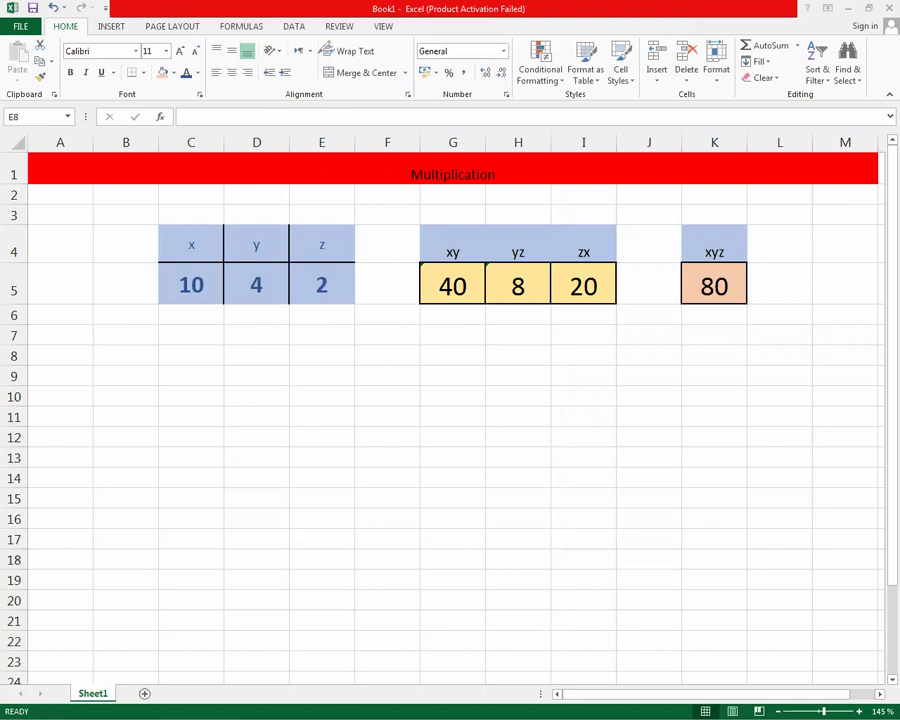
{"action": "left_click_drag", "start_coordinate": [610, 312], "coordinate": [601, 318]}
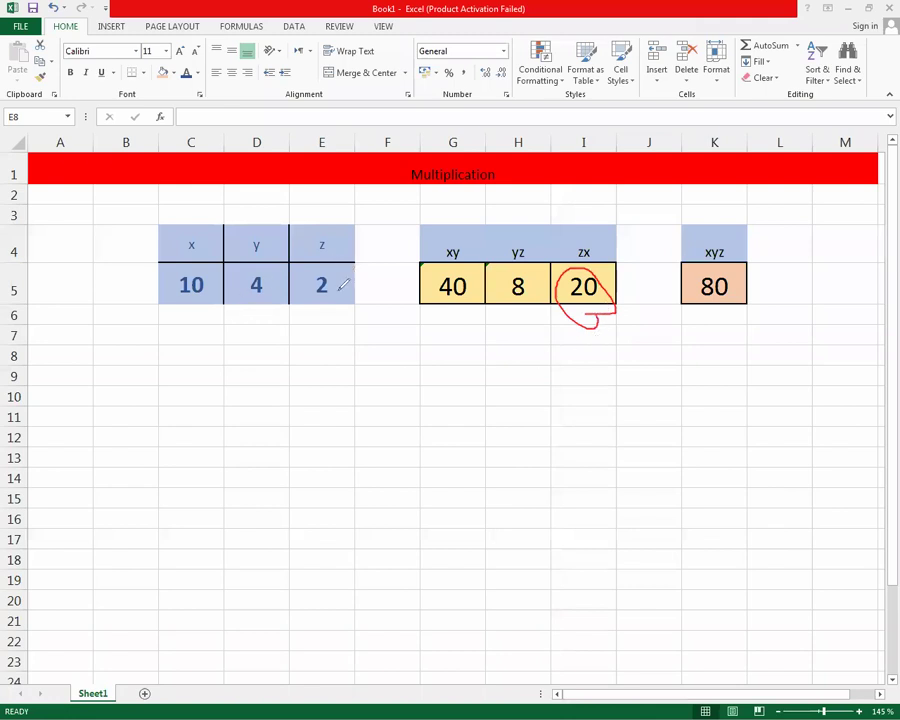
{"action": "left_click_drag", "start_coordinate": [336, 280], "coordinate": [340, 294]}
{"action": "left_click_drag", "start_coordinate": [208, 263], "coordinate": [225, 296]}
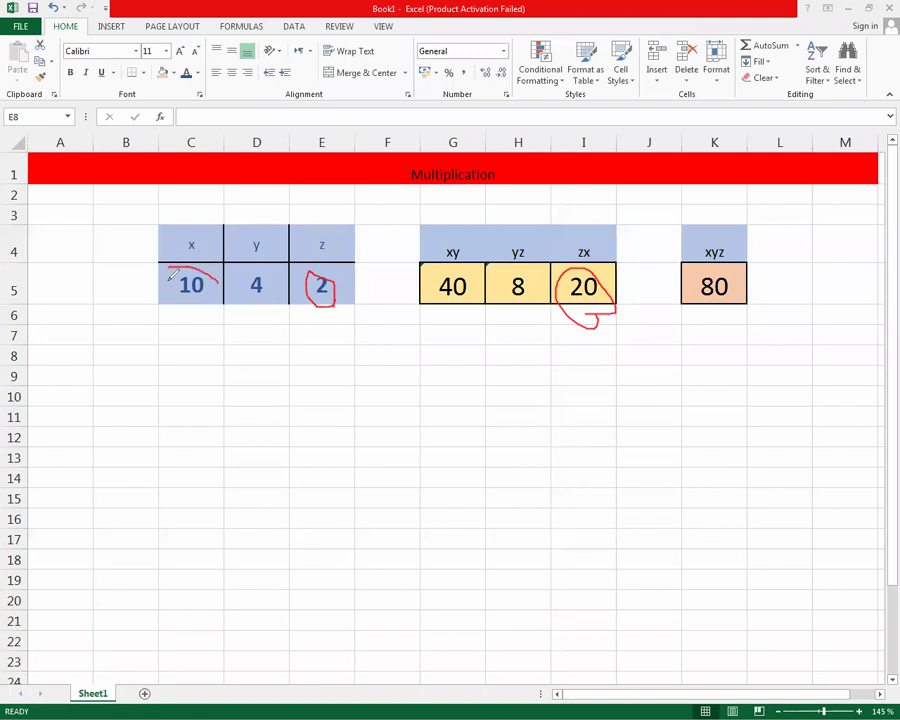
{"action": "mouse_move", "coordinate": [212, 316]}
{"action": "left_mouse_down"}
{"action": "mouse_move", "coordinate": [300, 343]}
{"action": "mouse_move", "coordinate": [323, 298]}
{"action": "left_mouse_up"}
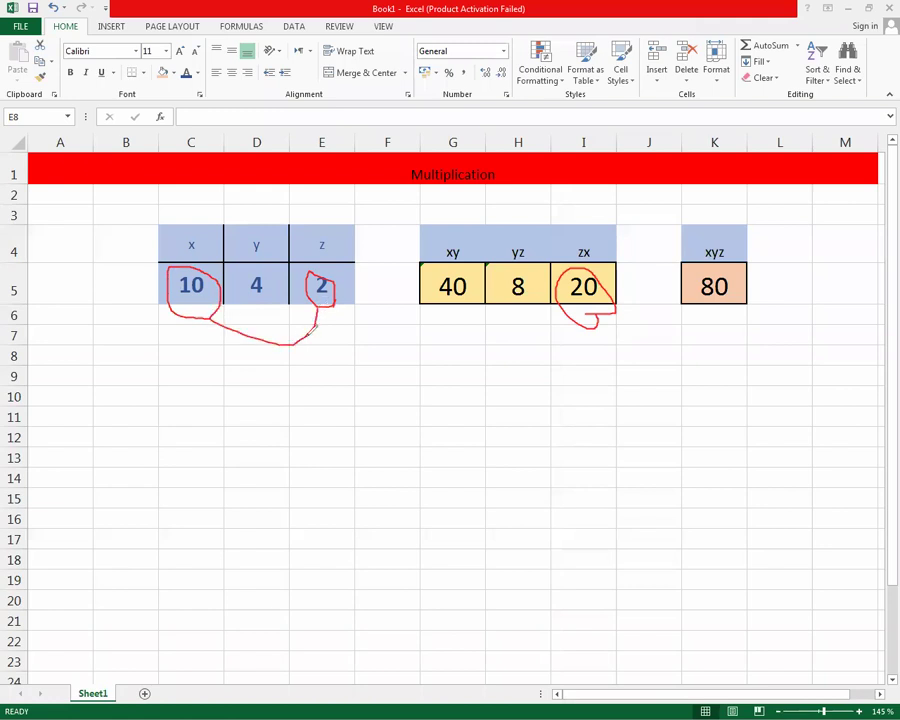
{"action": "mouse_move", "coordinate": [302, 343]}
{"action": "left_mouse_down"}
{"action": "mouse_move", "coordinate": [412, 357]}
{"action": "mouse_move", "coordinate": [368, 385]}
{"action": "left_mouse_up"}
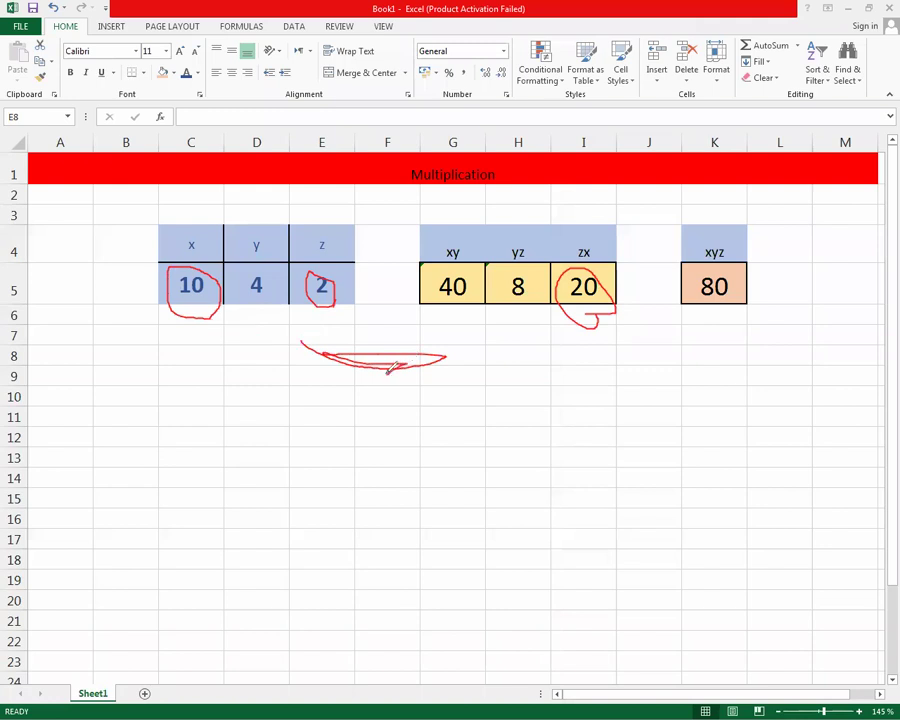
{"action": "key", "text": "ctrl+z"}
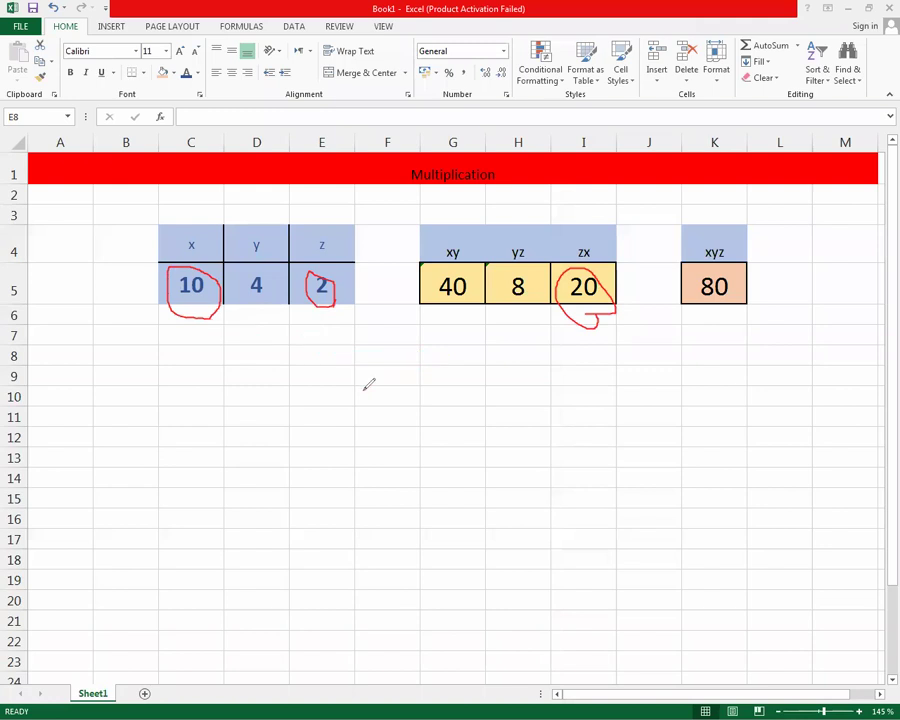
{"action": "mouse_move", "coordinate": [207, 318]}
{"action": "left_mouse_down"}
{"action": "mouse_move", "coordinate": [287, 341]}
{"action": "mouse_move", "coordinate": [317, 318]}
{"action": "mouse_move", "coordinate": [540, 370]}
{"action": "mouse_move", "coordinate": [564, 322]}
{"action": "mouse_move", "coordinate": [560, 365]}
{"action": "left_mouse_up"}
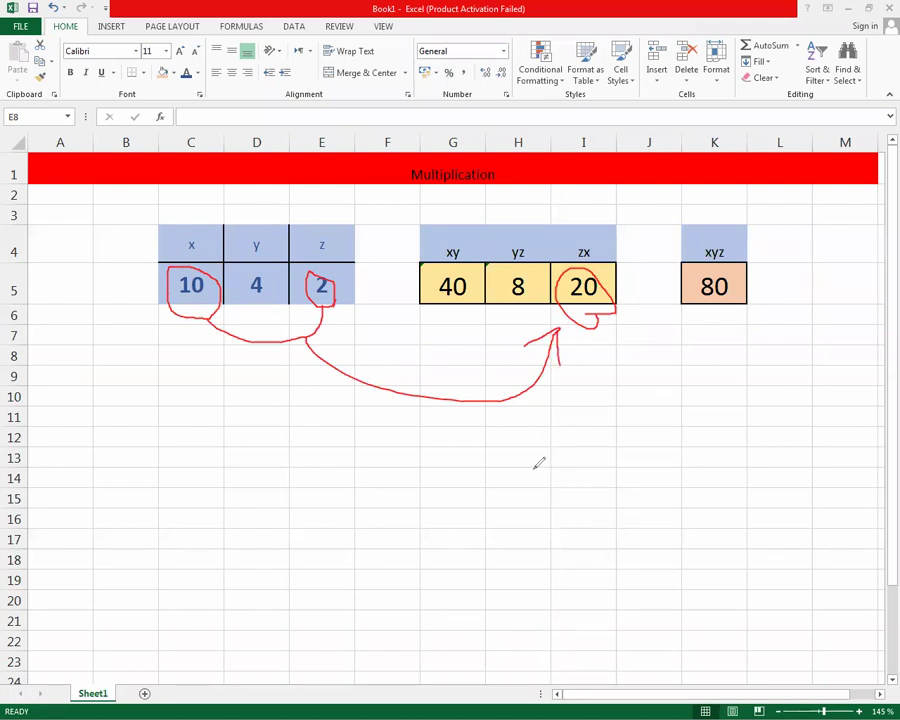
{"action": "key", "text": "ctrl+z"}
{"action": "key", "text": "ctrl+z"}
{"action": "key", "text": "ctrl+z"}
{"action": "key", "text": "ctrl+z"}
{"action": "key", "text": "ctrl+z"}
{"action": "key", "text": "ctrl+z"}
{"action": "key", "text": "ctrl+z"}
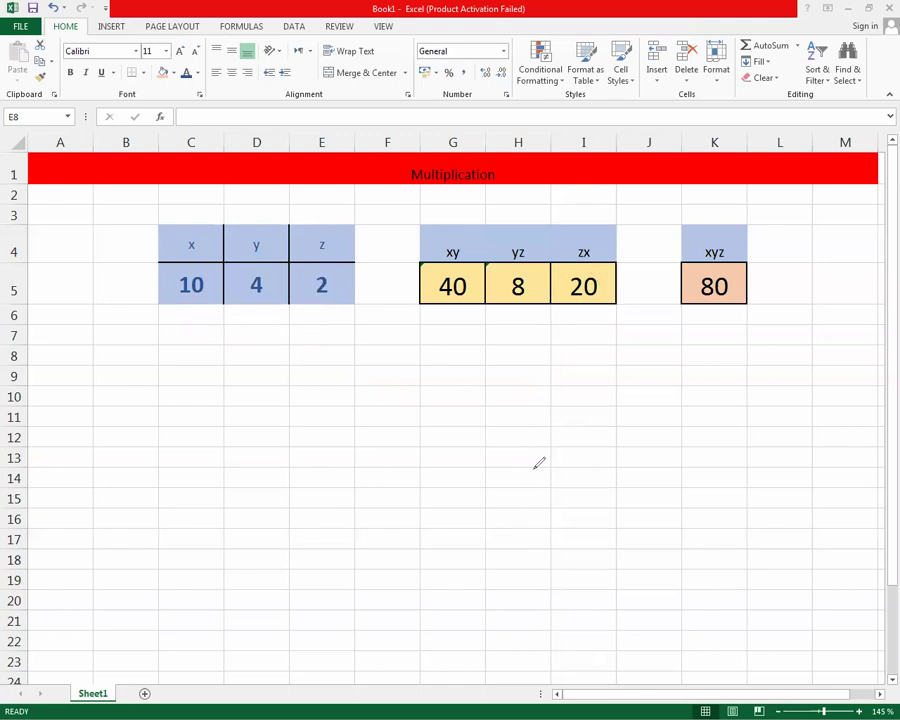
Draw red checks under y and the yz value 8, and select the xy, yz, zx block.
{"action": "mouse_move", "coordinate": [240, 320]}
{"action": "left_mouse_down"}
{"action": "mouse_move", "coordinate": [241, 334]}
{"action": "mouse_move", "coordinate": [282, 299]}
{"action": "mouse_move", "coordinate": [338, 303]}
{"action": "left_mouse_up"}
{"action": "left_click_drag", "start_coordinate": [504, 322], "coordinate": [527, 308]}
{"action": "left_click", "coordinate": [576, 318]}
{"action": "mouse_move", "coordinate": [432, 213]}
{"action": "left_mouse_down"}
{"action": "mouse_move", "coordinate": [625, 331]}
{"action": "mouse_move", "coordinate": [598, 304]}
{"action": "left_mouse_up"}
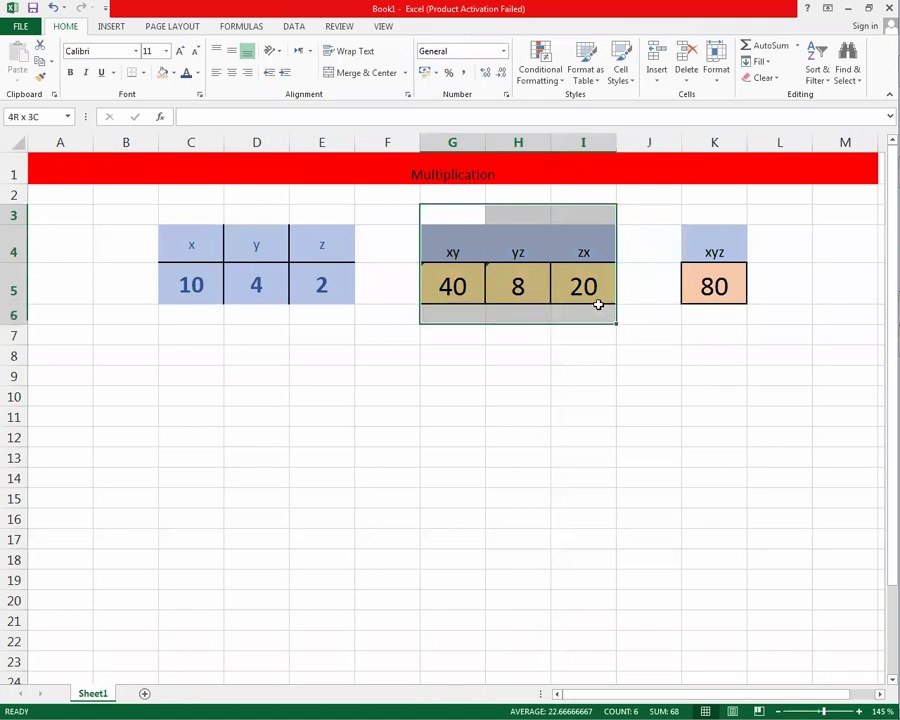
{"action": "left_click_drag", "start_coordinate": [598, 304], "coordinate": [576, 304]}
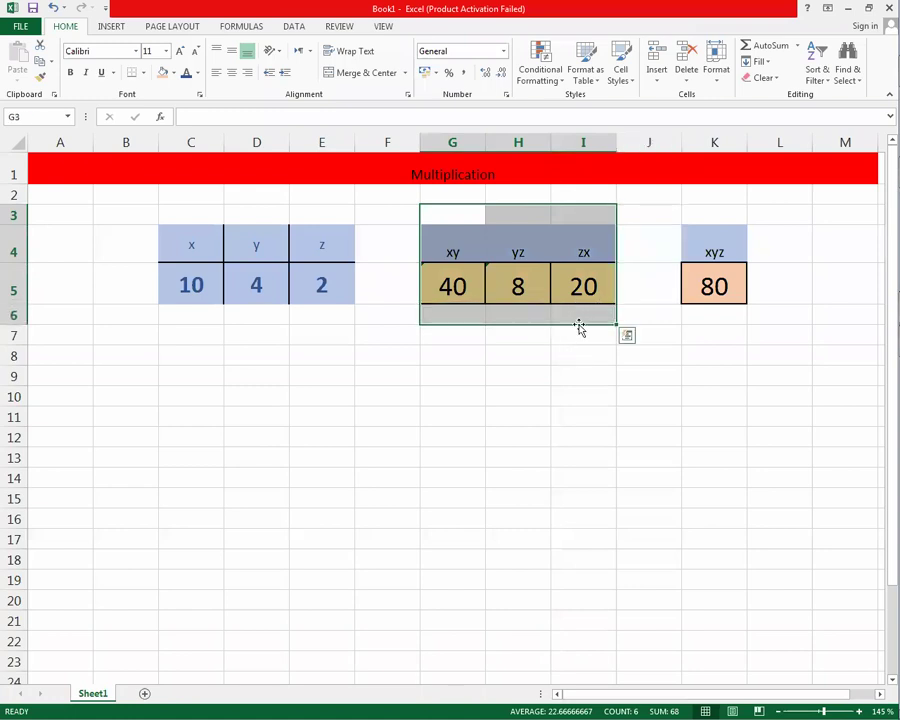
{"action": "left_click", "coordinate": [582, 287]}
{"action": "left_click", "coordinate": [462, 287]}
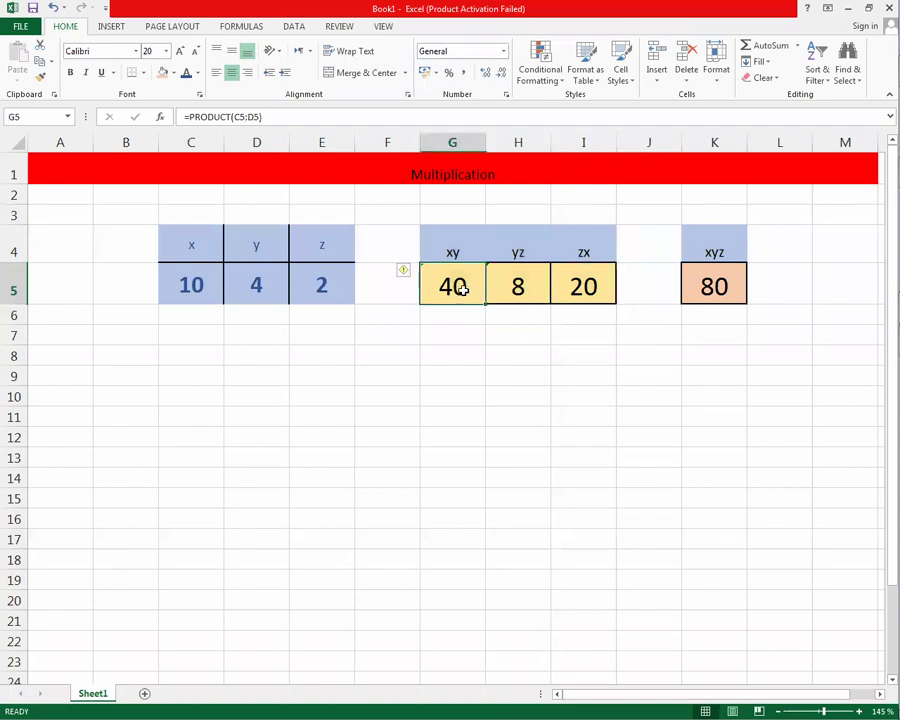
Strip G4:I5's formatting with Format Painter from a blank cell and delete the xy, yz, zx contents.
{"action": "left_click", "coordinate": [455, 401]}
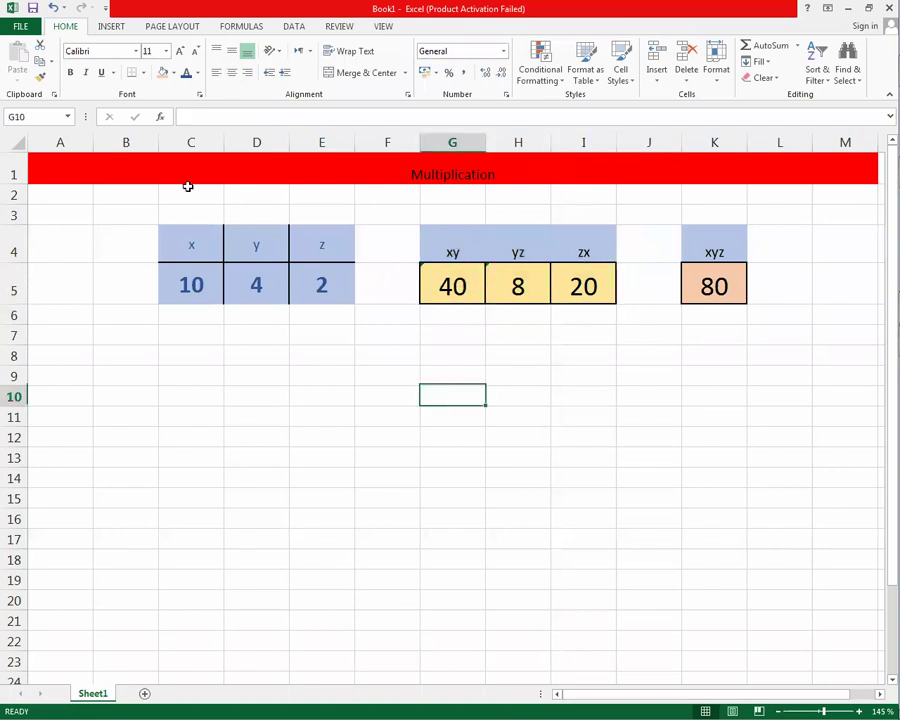
{"action": "left_click", "coordinate": [40, 76]}
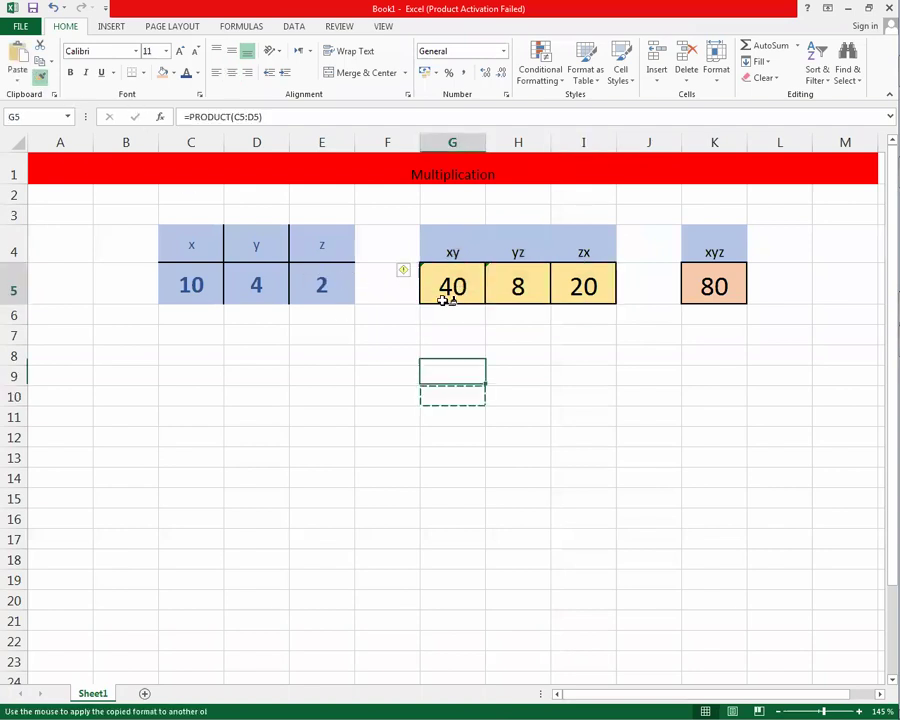
{"action": "left_click_drag", "start_coordinate": [446, 297], "coordinate": [597, 249]}
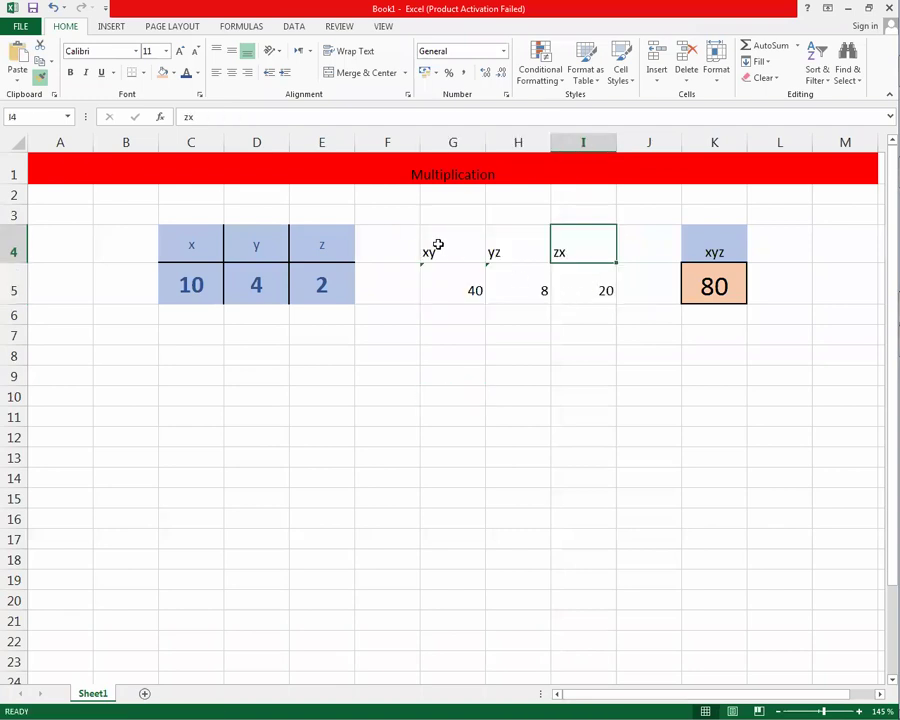
{"action": "left_click_drag", "start_coordinate": [437, 245], "coordinate": [597, 290]}
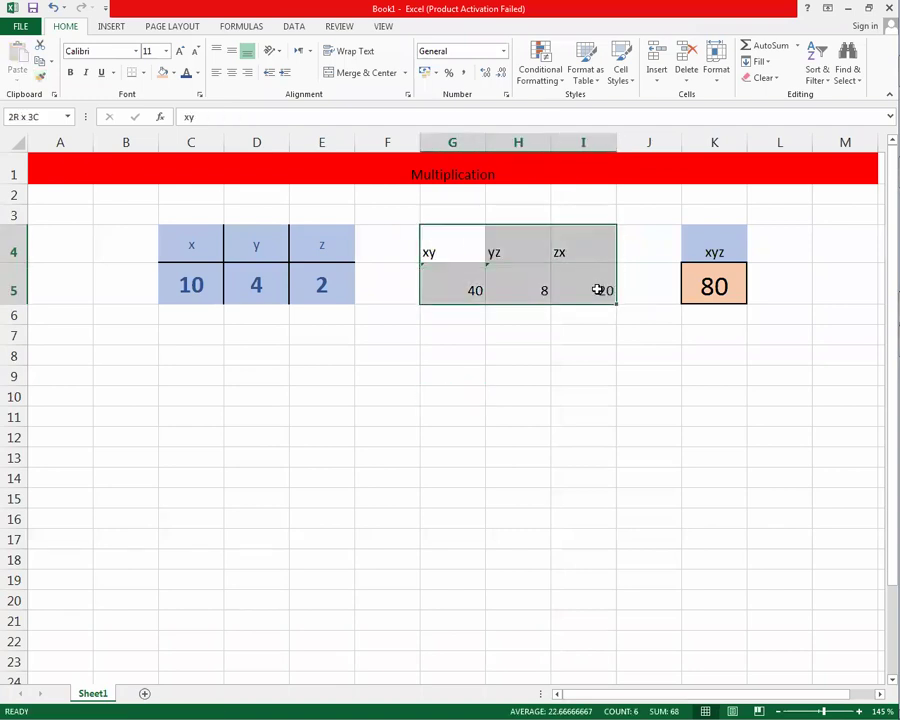
{"action": "key", "text": "Delete"}
{"action": "left_click", "coordinate": [581, 366]}
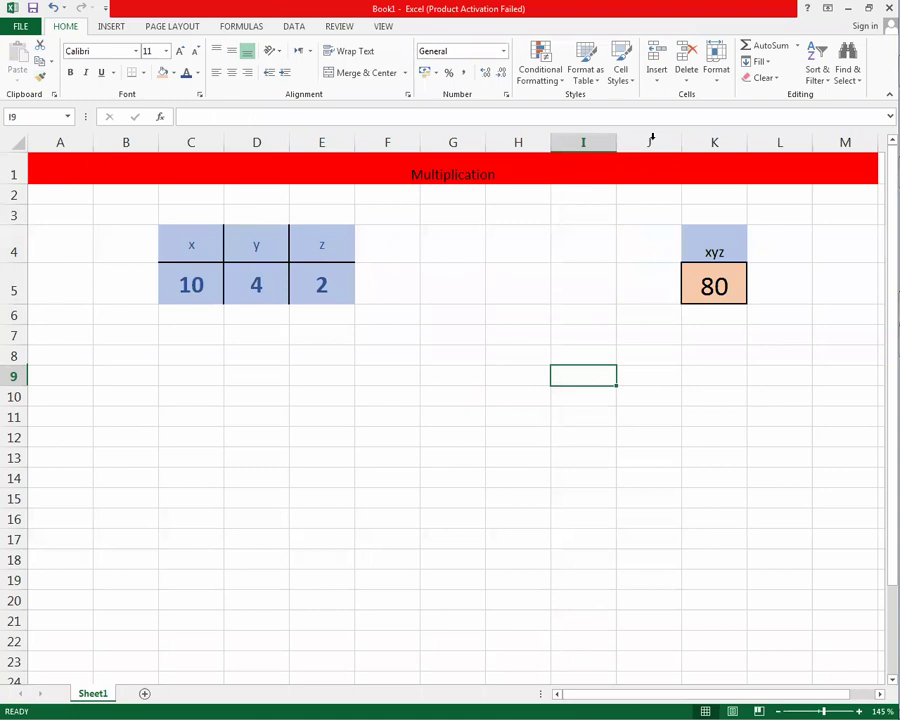
{"action": "left_click", "coordinate": [646, 140]}
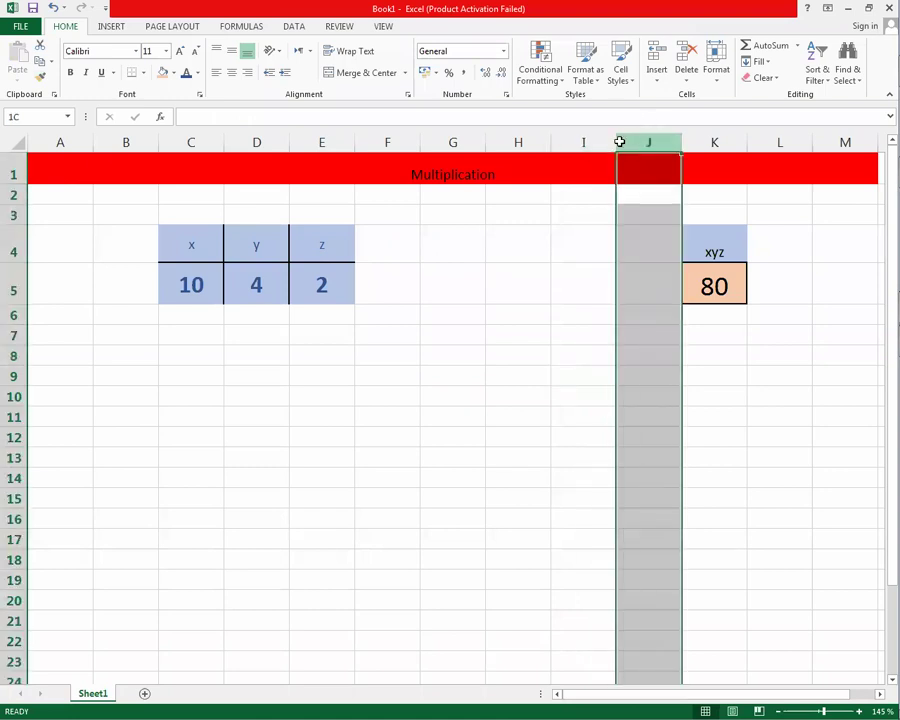
Delete columns G through J so the xyz block shifts into column G.
{"action": "left_click_drag", "start_coordinate": [484, 144], "coordinate": [464, 142]}
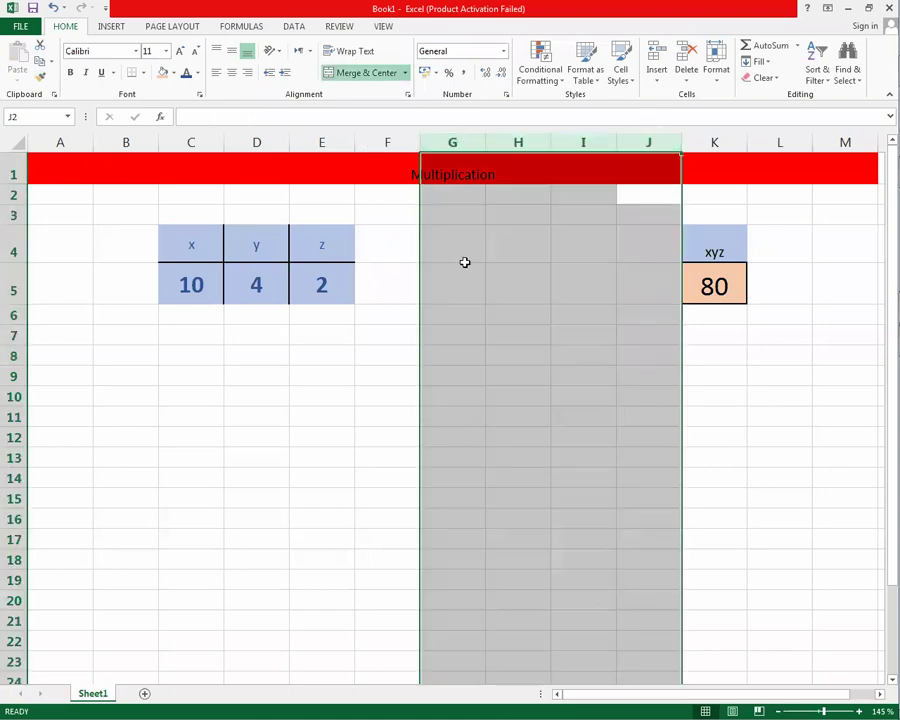
{"action": "right_click", "coordinate": [460, 142]}
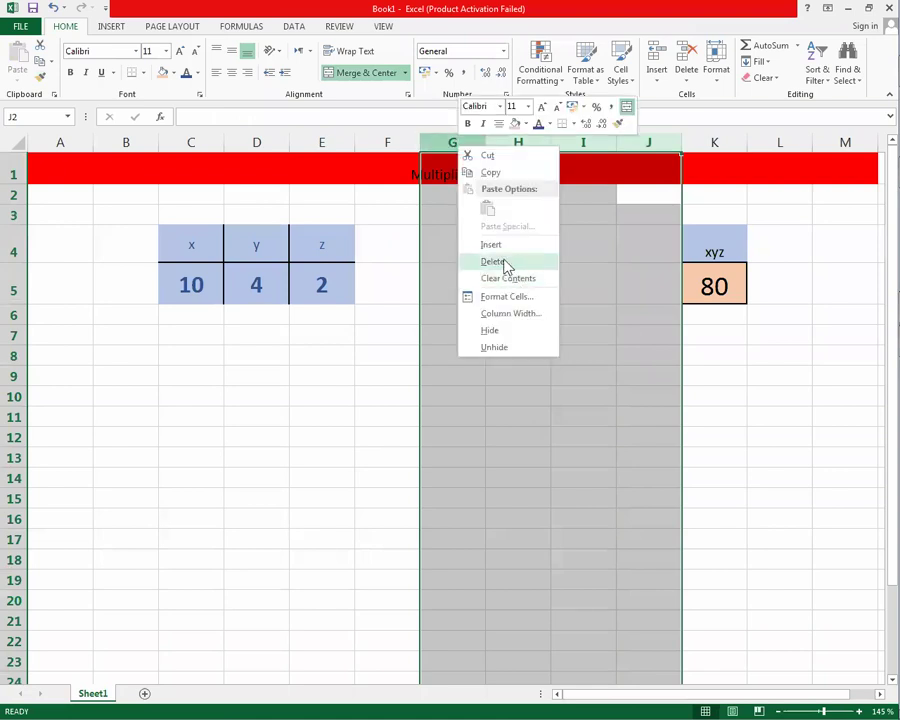
{"action": "left_click", "coordinate": [490, 258]}
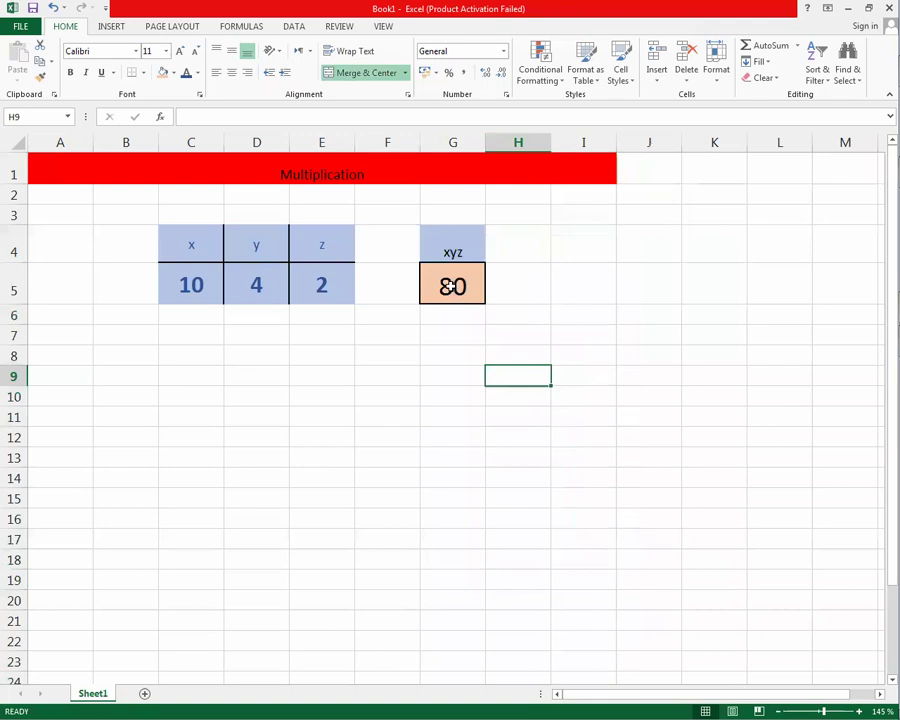
Test the inputs with x = 1, y = 2 and z = 3.
{"action": "left_click", "coordinate": [190, 286]}
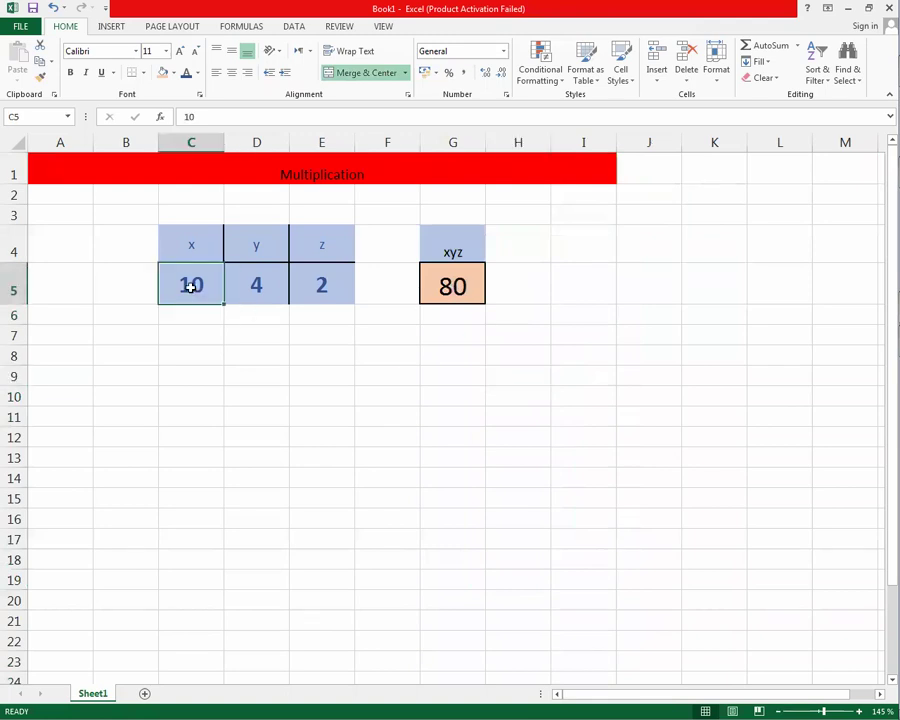
{"action": "type", "text": "1"}
{"action": "left_click", "coordinate": [257, 284]}
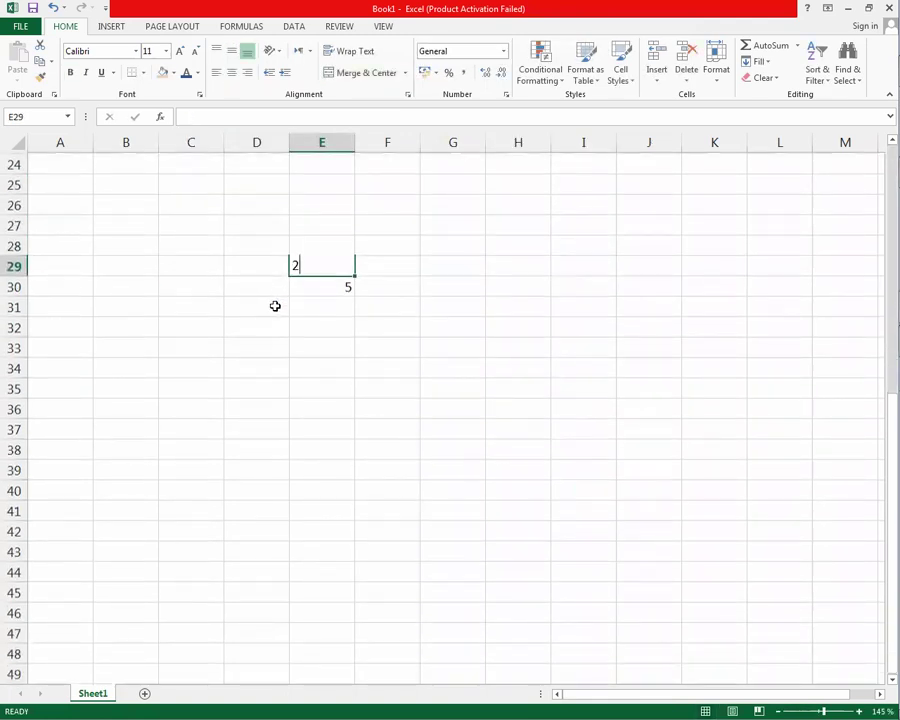
{"action": "scroll", "coordinate": [275, 306], "scroll_direction": "up", "scroll_amount": 5}
{"action": "scroll", "coordinate": [272, 304], "scroll_direction": "up", "scroll_amount": 3}
{"action": "left_click", "coordinate": [253, 284]}
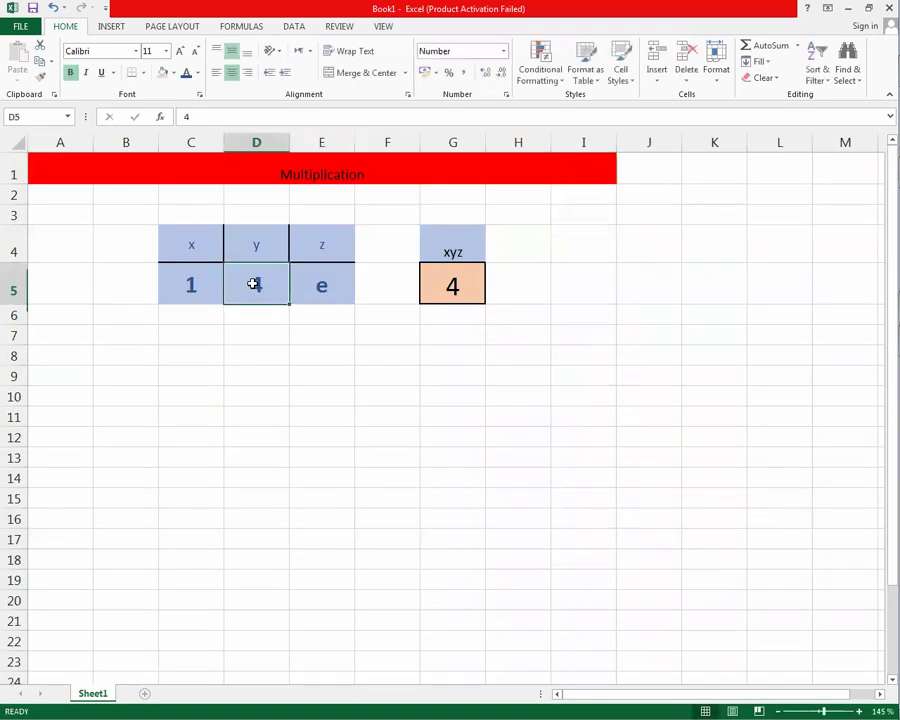
{"action": "type", "text": "2"}
{"action": "key", "text": "Return"}
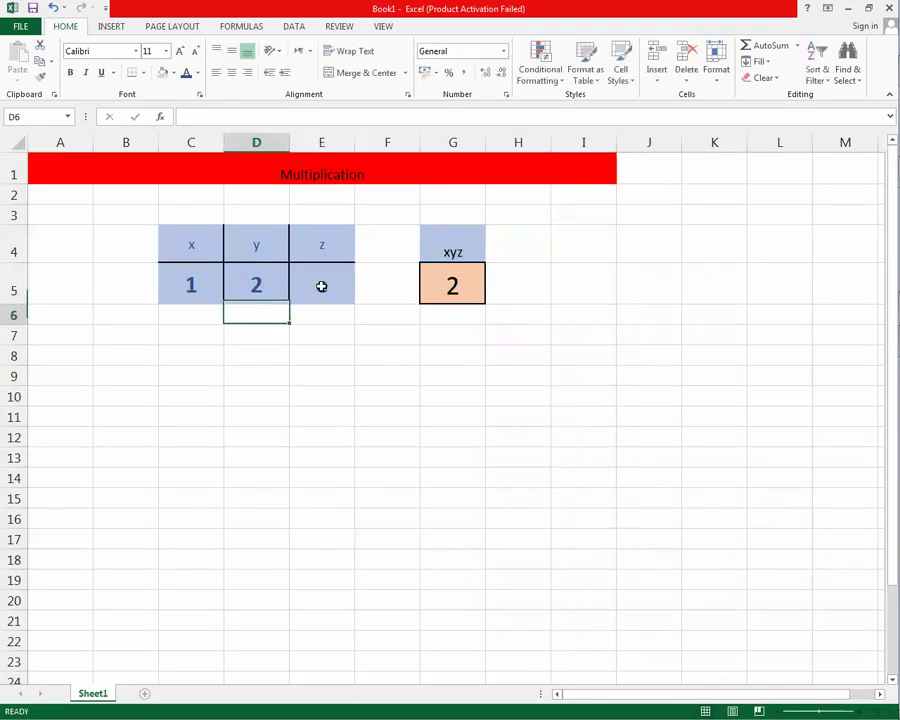
{"action": "left_click", "coordinate": [321, 286]}
{"action": "key", "text": "BackSpace"}
{"action": "type", "text": "3"}
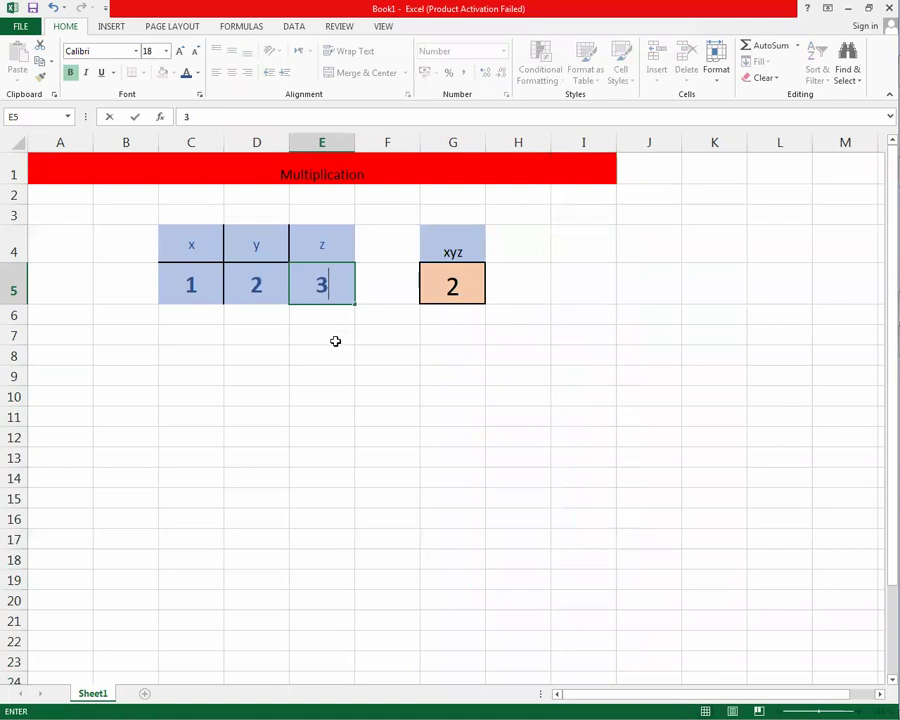
{"action": "left_click", "coordinate": [343, 357]}
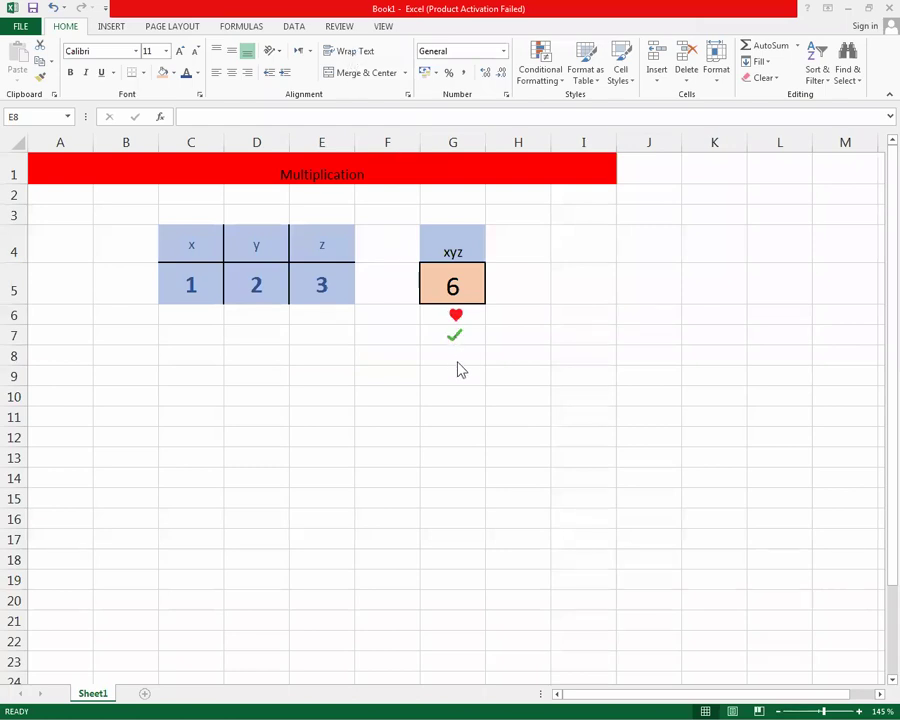
Enter x = 4, y = 7 and z = 1 so the xyz product in G5 reads 28.
{"action": "left_click", "coordinate": [194, 285]}
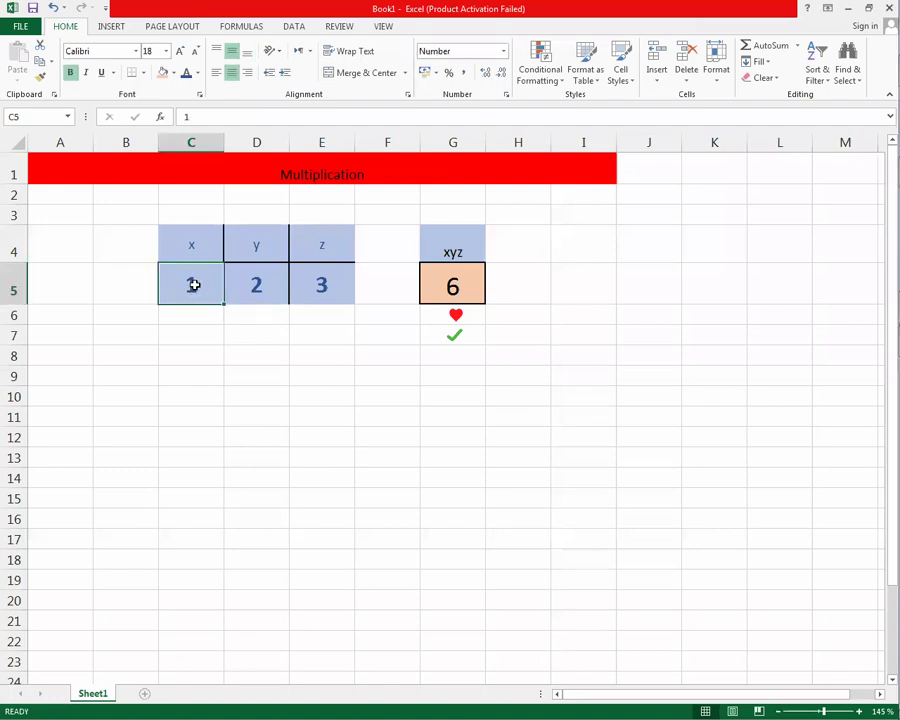
{"action": "type", "text": "4"}
{"action": "left_click", "coordinate": [255, 285]}
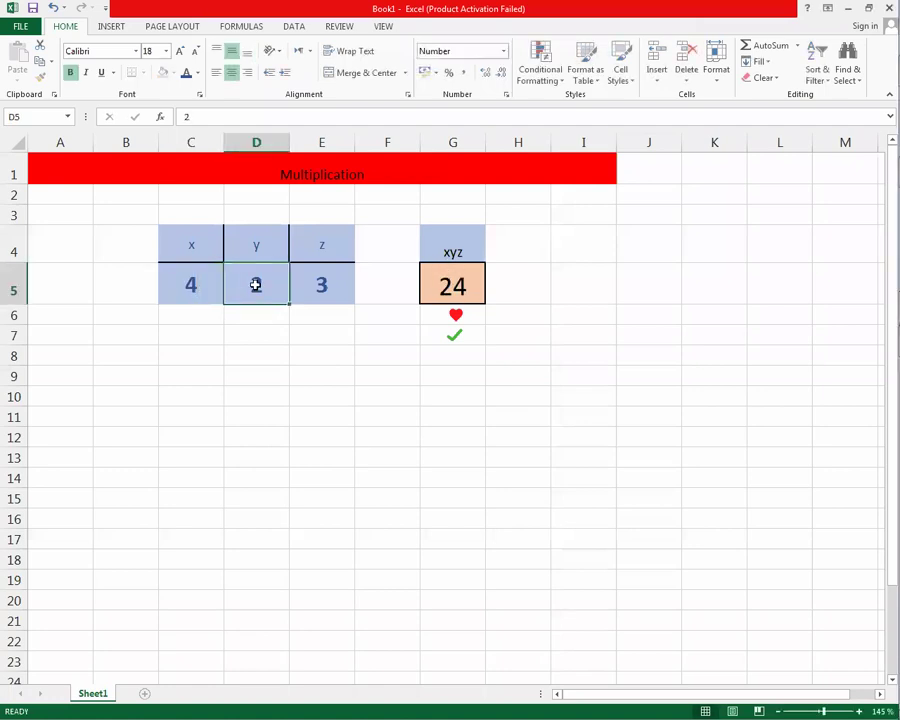
{"action": "type", "text": "7"}
{"action": "left_click", "coordinate": [321, 287]}
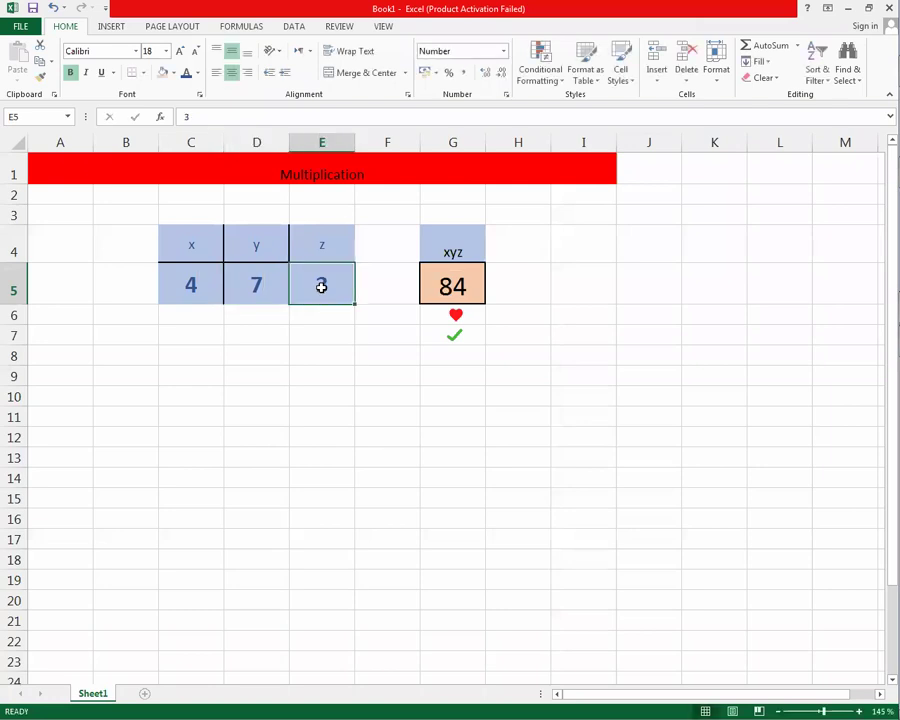
{"action": "type", "text": "1"}
{"action": "key", "text": "Return"}
{"action": "key", "text": "Return"}
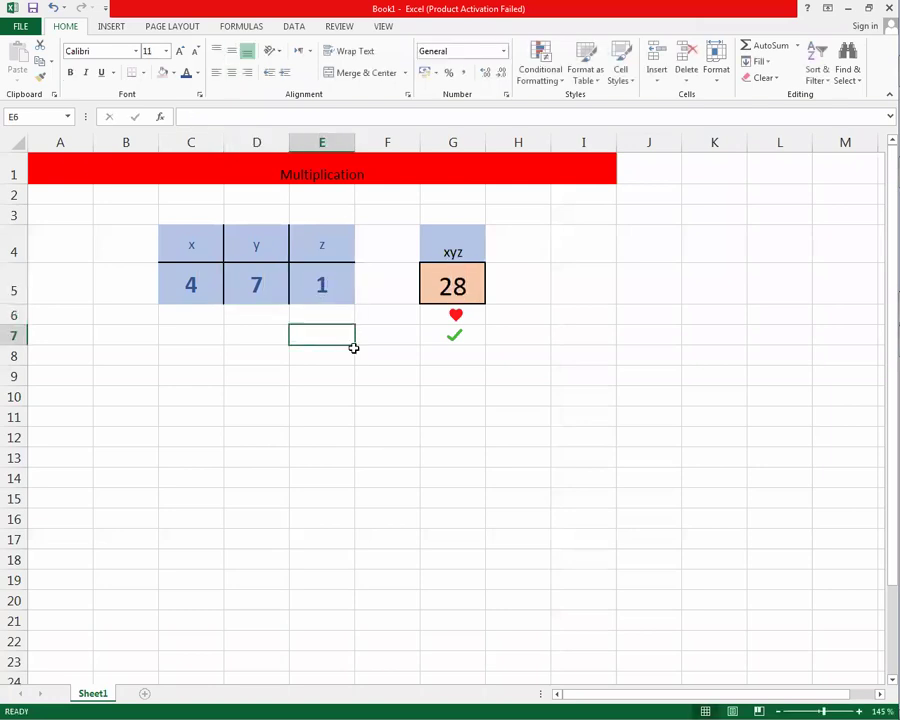
{"action": "left_click", "coordinate": [458, 317]}
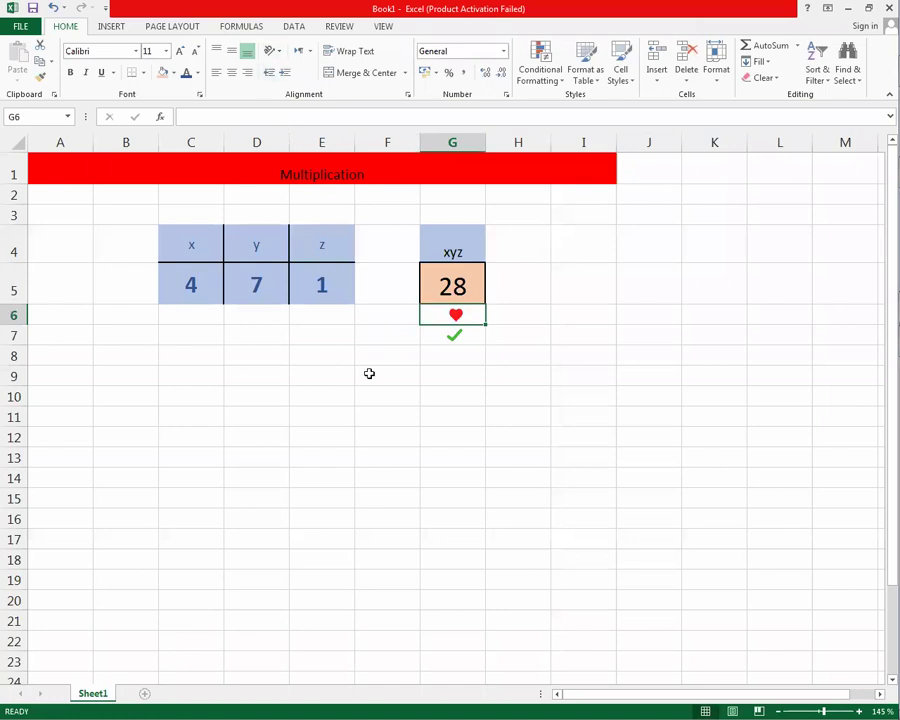
{"action": "left_click", "coordinate": [382, 410]}
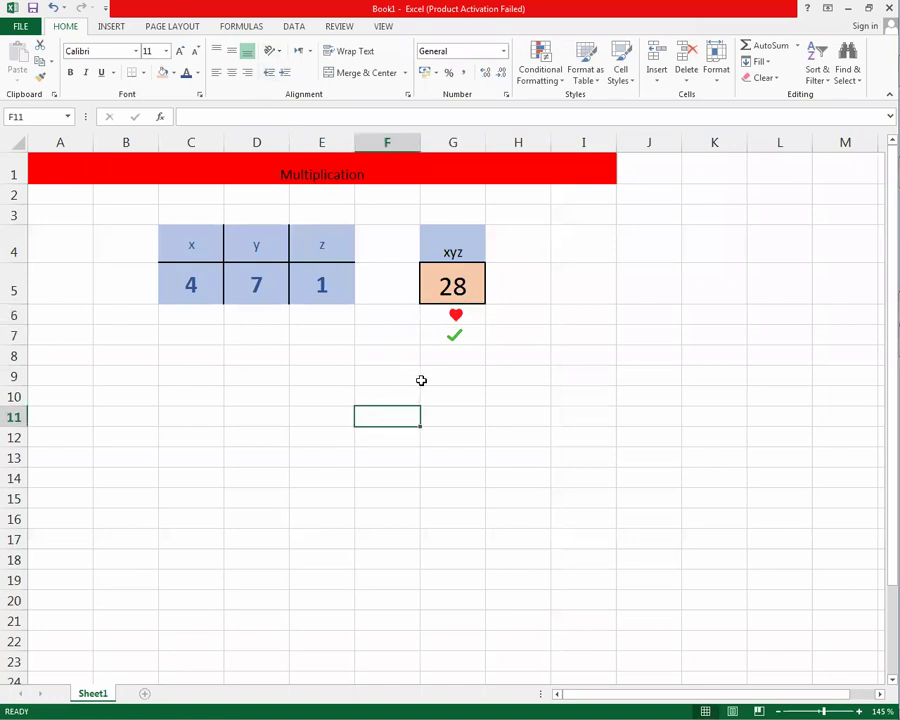
Set x, y and z each to 10 to test a product of 1000.
{"action": "scroll", "coordinate": [420, 382], "scroll_direction": "up", "scroll_amount": 2, "text": "ctrl"}
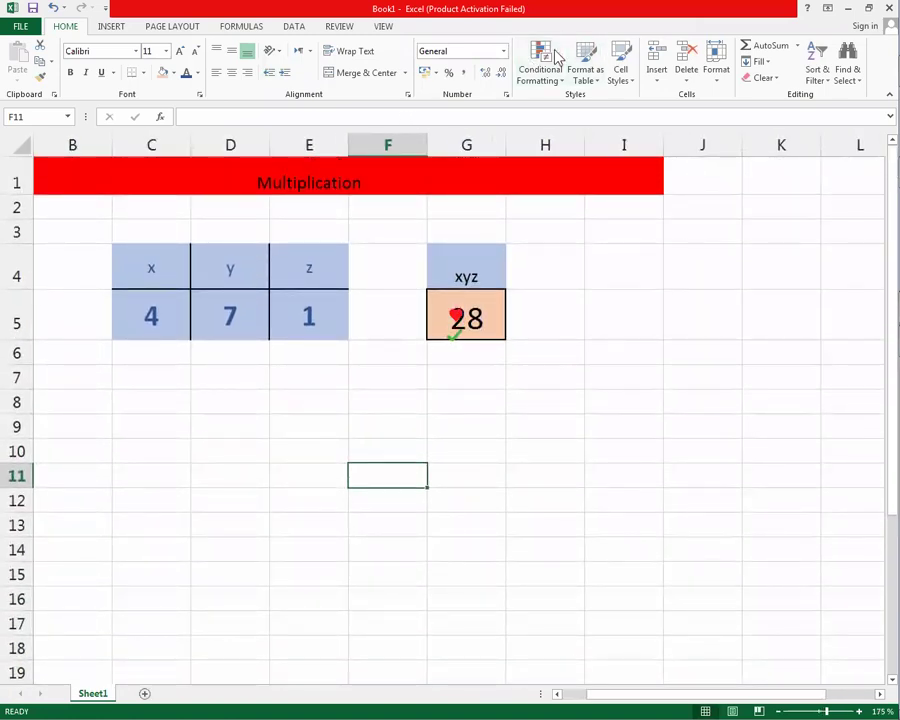
{"action": "left_click", "coordinate": [522, 387]}
{"action": "left_click", "coordinate": [148, 319]}
{"action": "type", "text": "10"}
{"action": "left_click", "coordinate": [234, 315]}
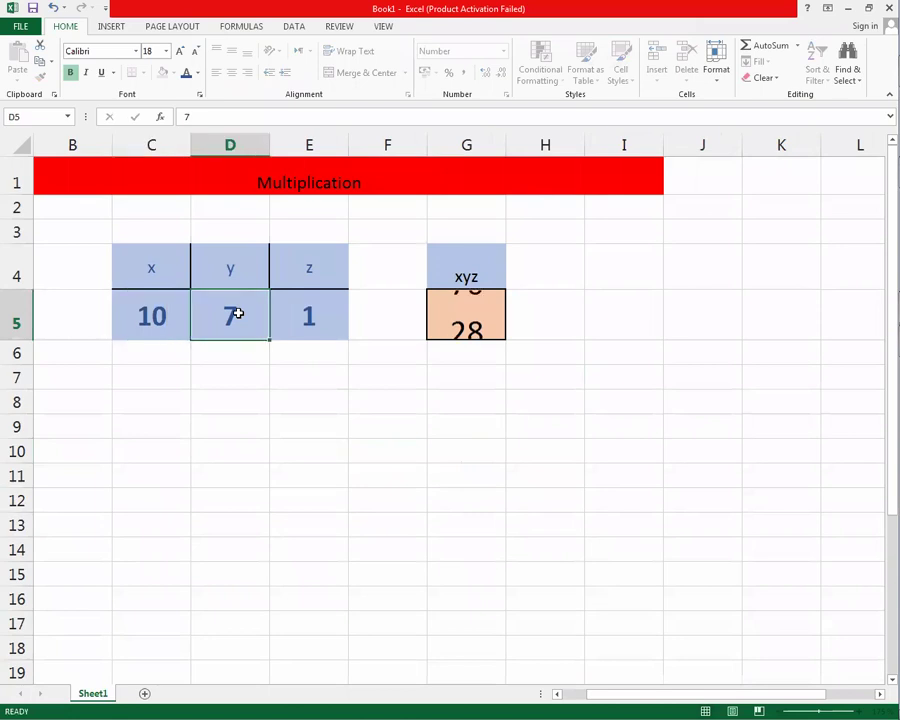
{"action": "key", "text": "Down"}
{"action": "key", "text": "Down"}
{"action": "left_click", "coordinate": [237, 314]}
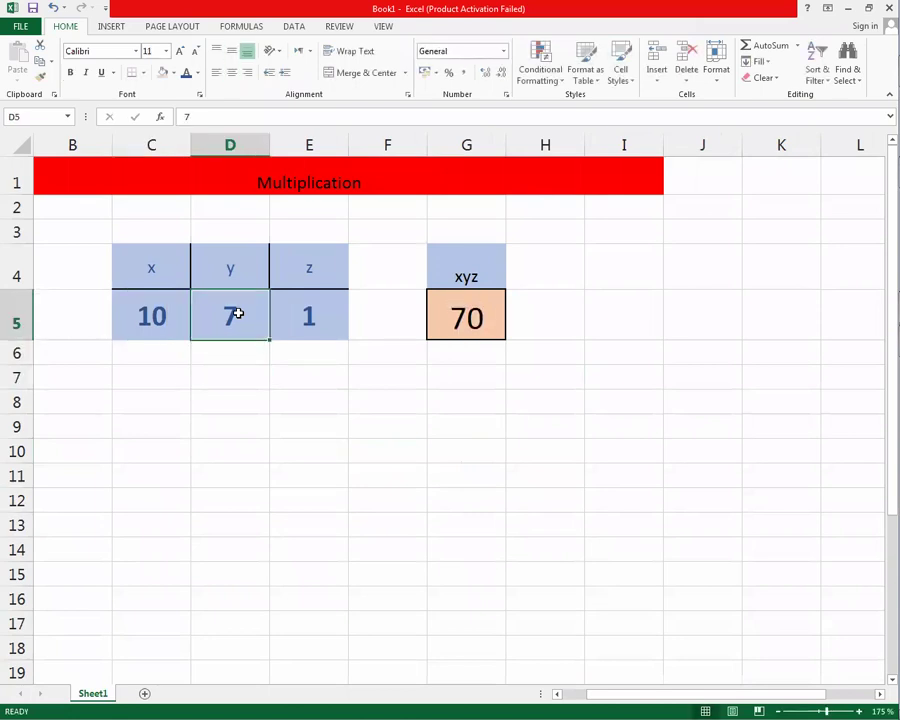
{"action": "type", "text": "10"}
{"action": "left_click", "coordinate": [292, 319]}
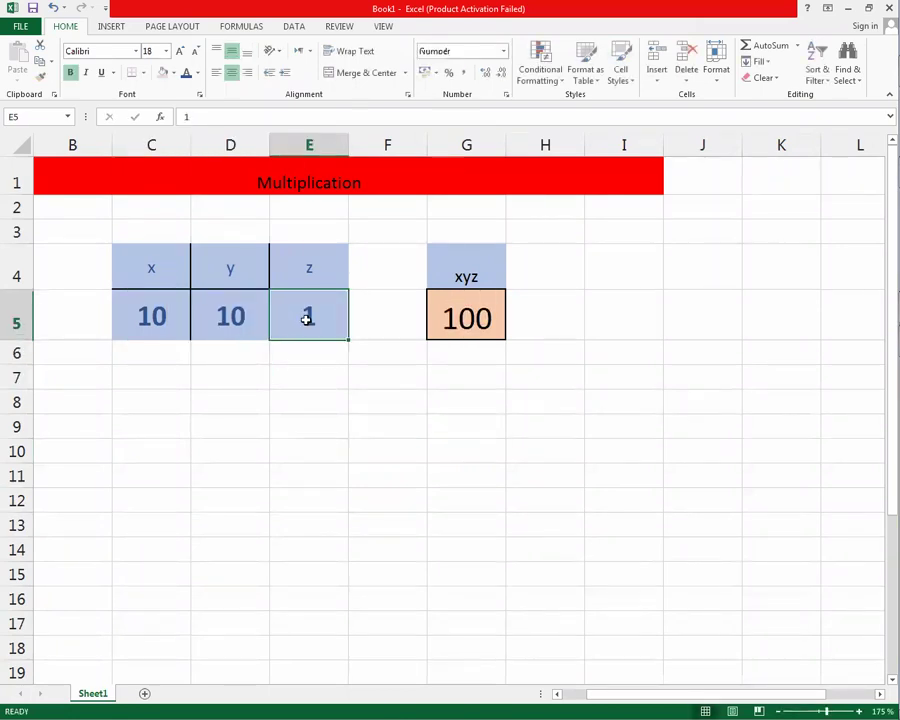
{"action": "type", "text": "10"}
{"action": "key", "text": "Return"}
{"action": "left_click", "coordinate": [343, 404]}
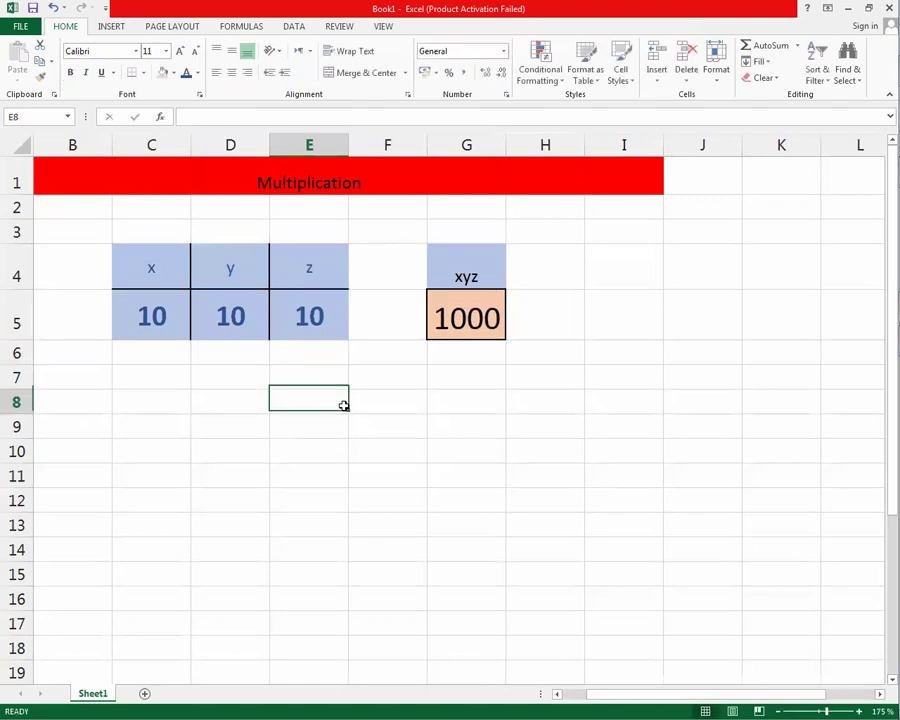
Set x, y and z each to 2 so the xyz product shows 8.
{"action": "left_click", "coordinate": [153, 321]}
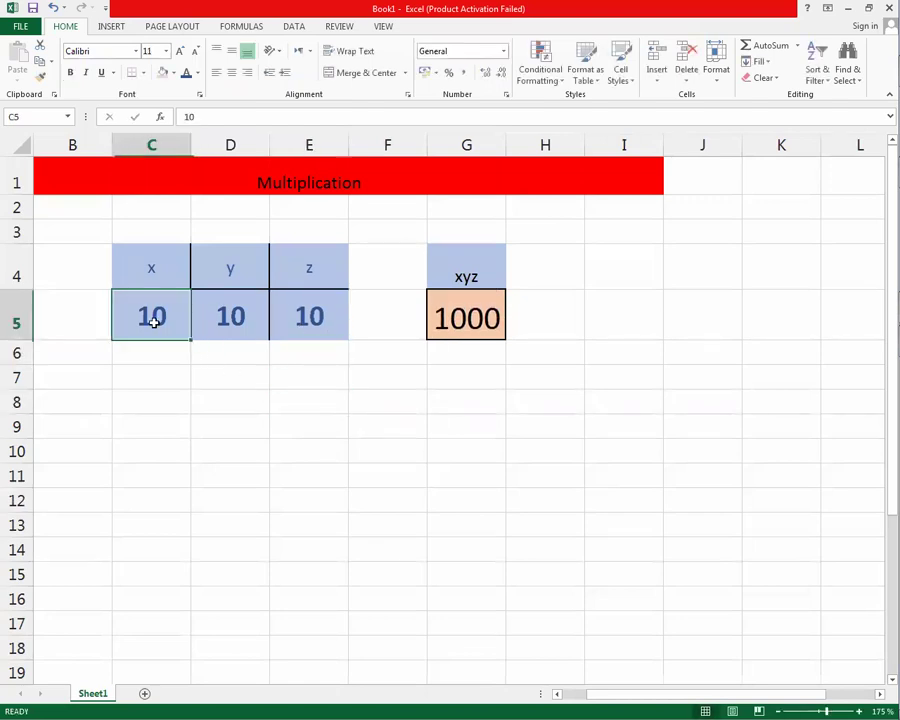
{"action": "type", "text": "2"}
{"action": "left_click", "coordinate": [252, 319]}
{"action": "type", "text": "2"}
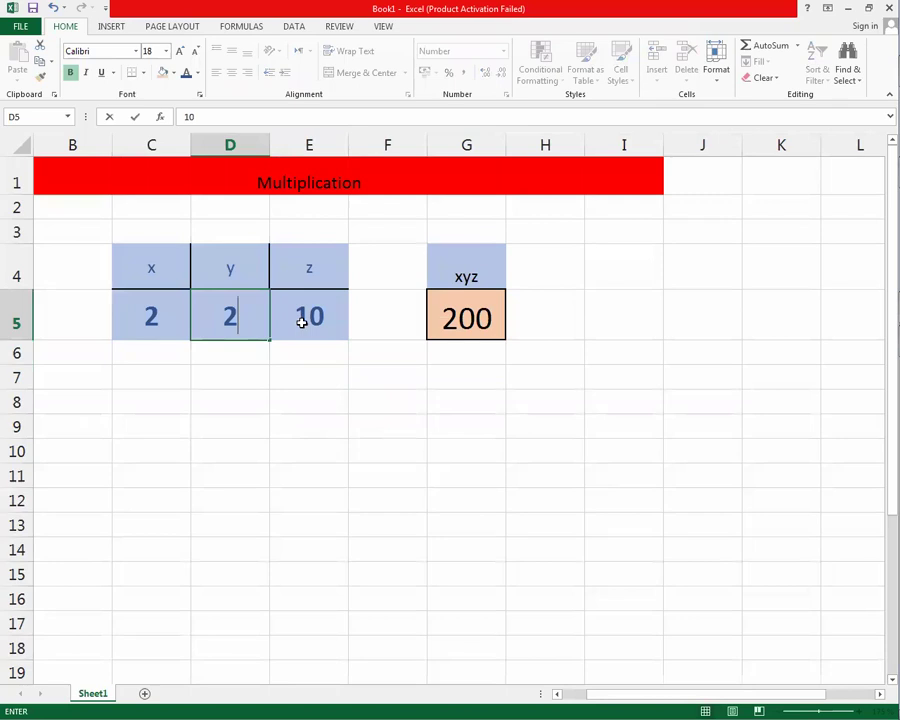
{"action": "left_click", "coordinate": [301, 322]}
{"action": "type", "text": "2"}
{"action": "left_click", "coordinate": [325, 408]}
{"action": "key", "text": "Return"}
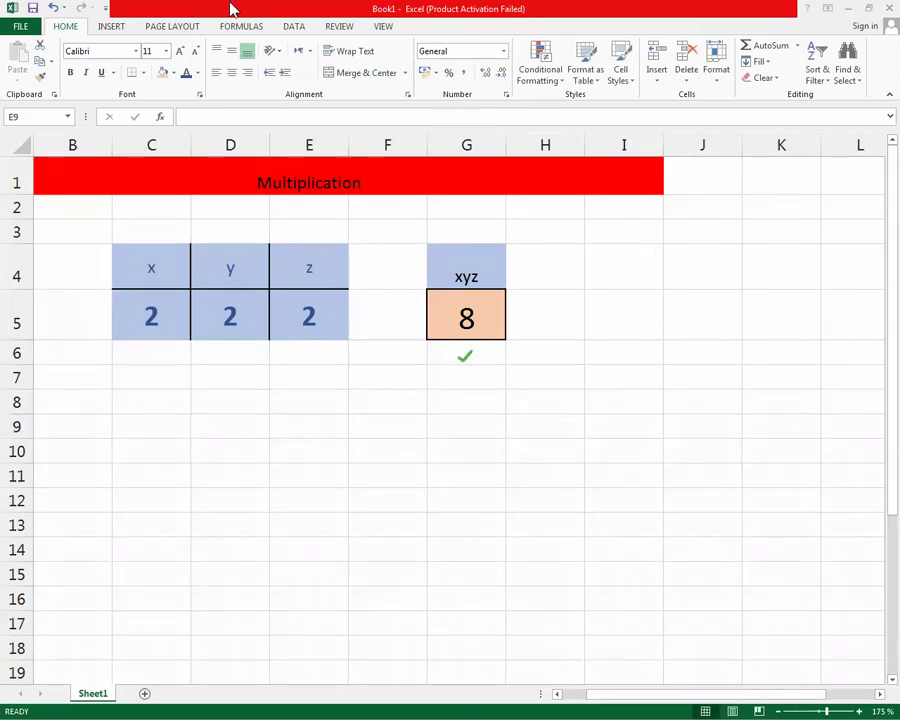
Test the sheet with x = 3, y = 4 and z = 10, giving a product of 120.
{"action": "left_click", "coordinate": [154, 317]}
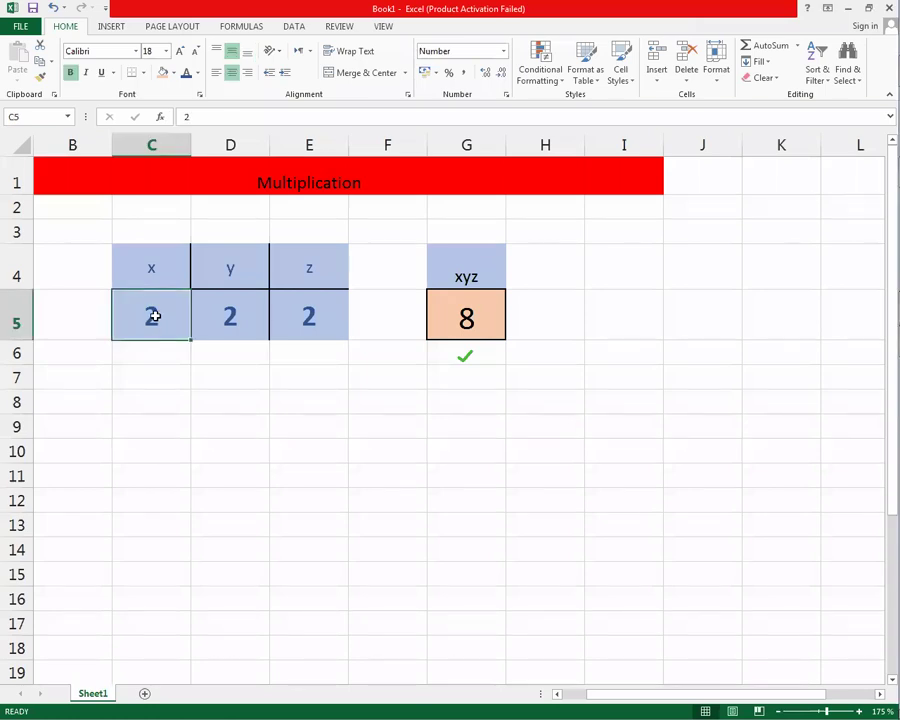
{"action": "type", "text": "3"}
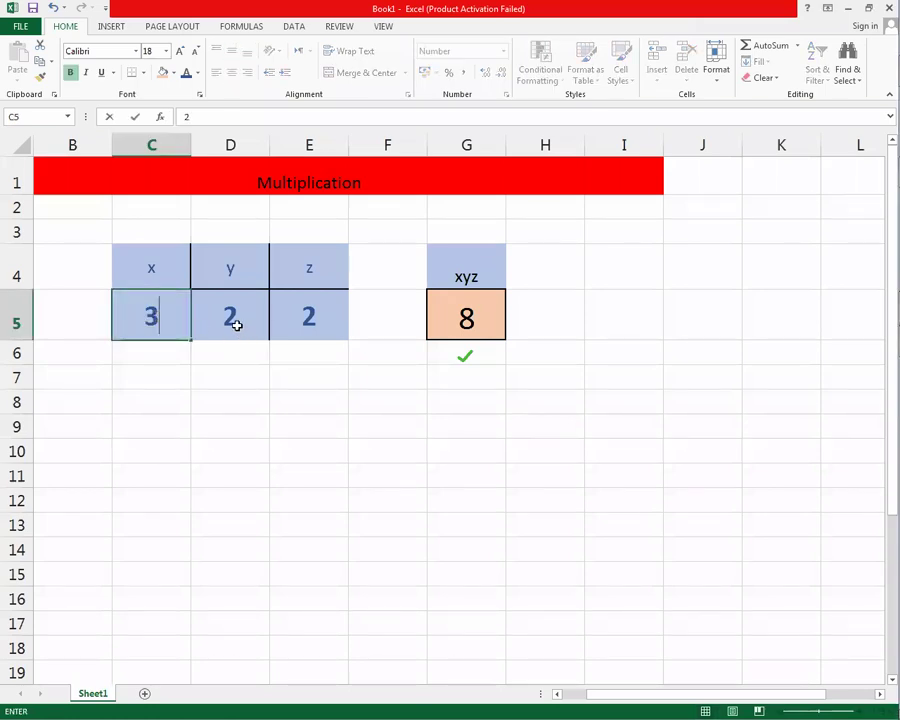
{"action": "left_click", "coordinate": [234, 318]}
{"action": "type", "text": "4"}
{"action": "key", "text": "Tab"}
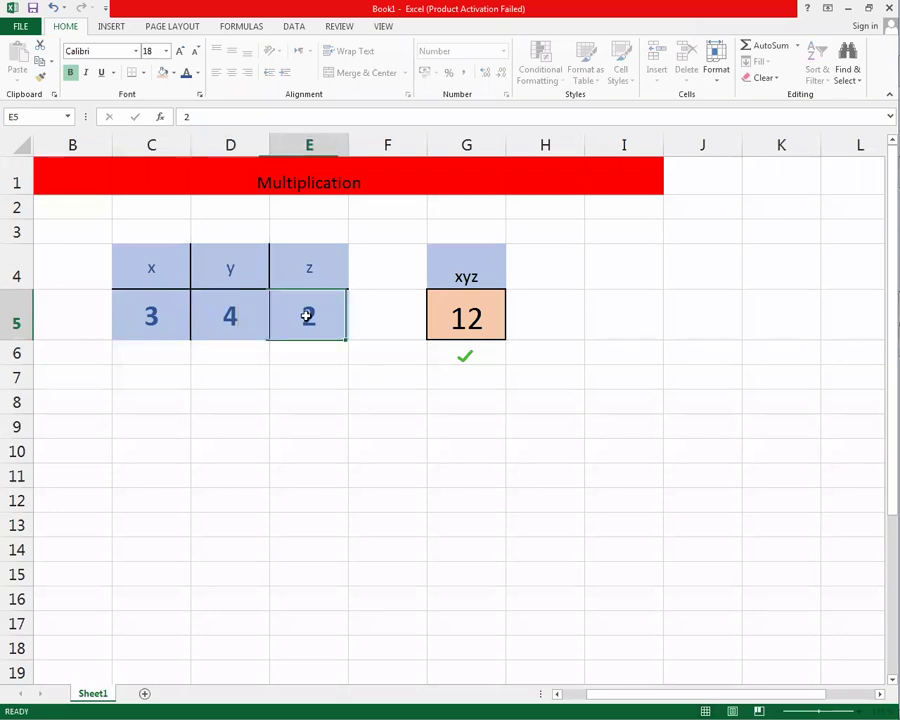
{"action": "key", "text": "Return"}
{"action": "type", "text": "10"}
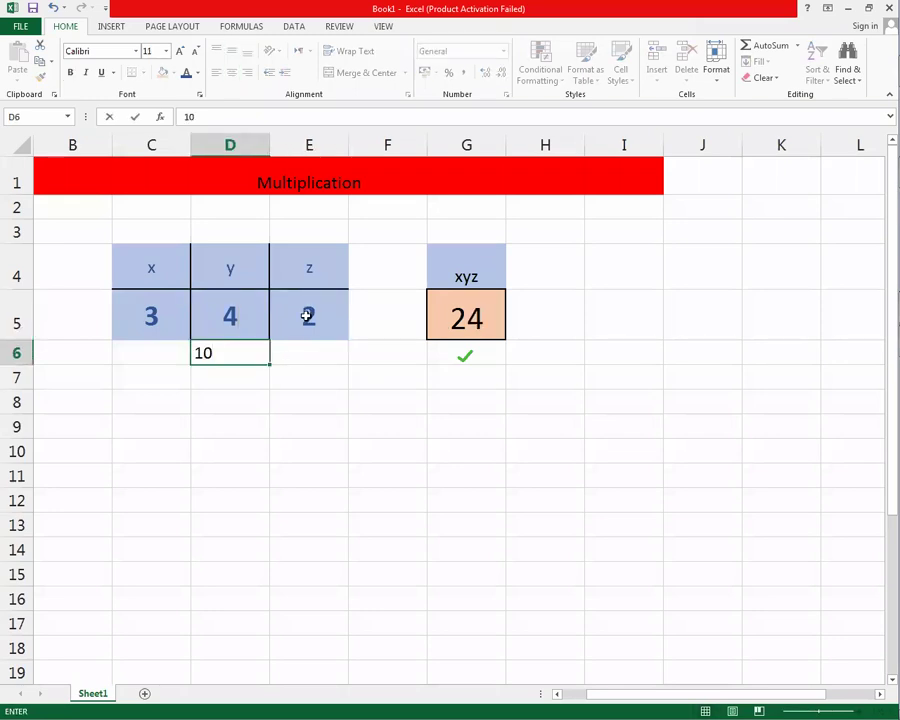
{"action": "left_click", "coordinate": [307, 316]}
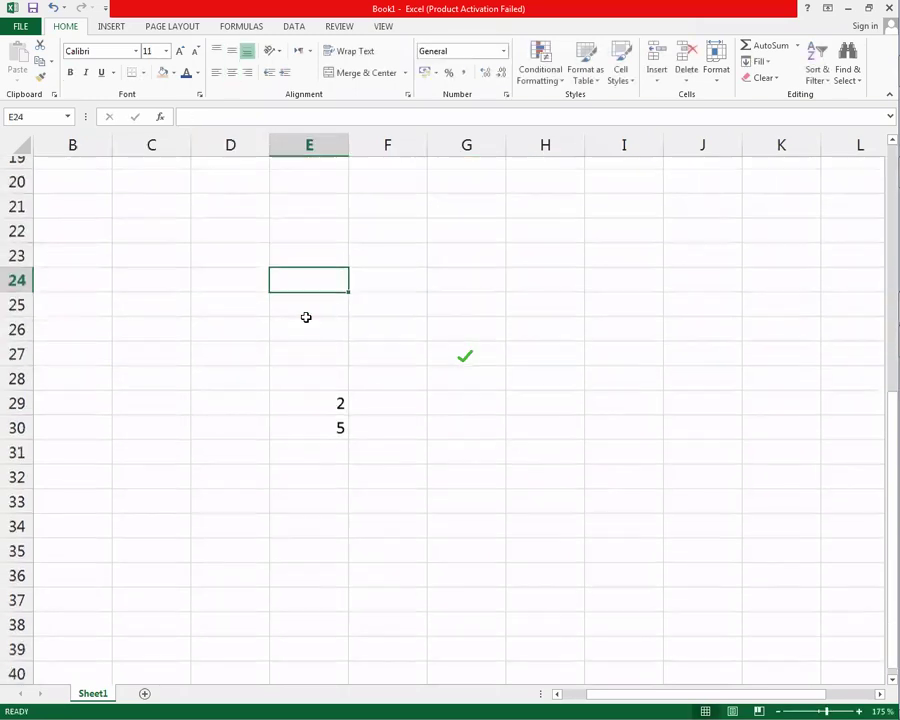
{"action": "type", "text": "10"}
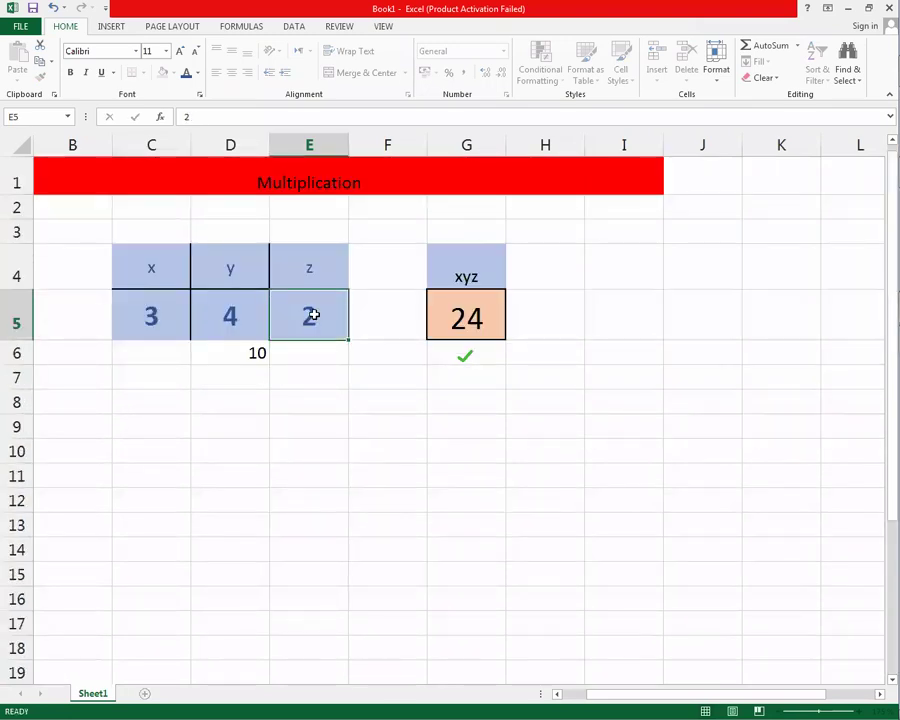
{"action": "type", "text": "1"}
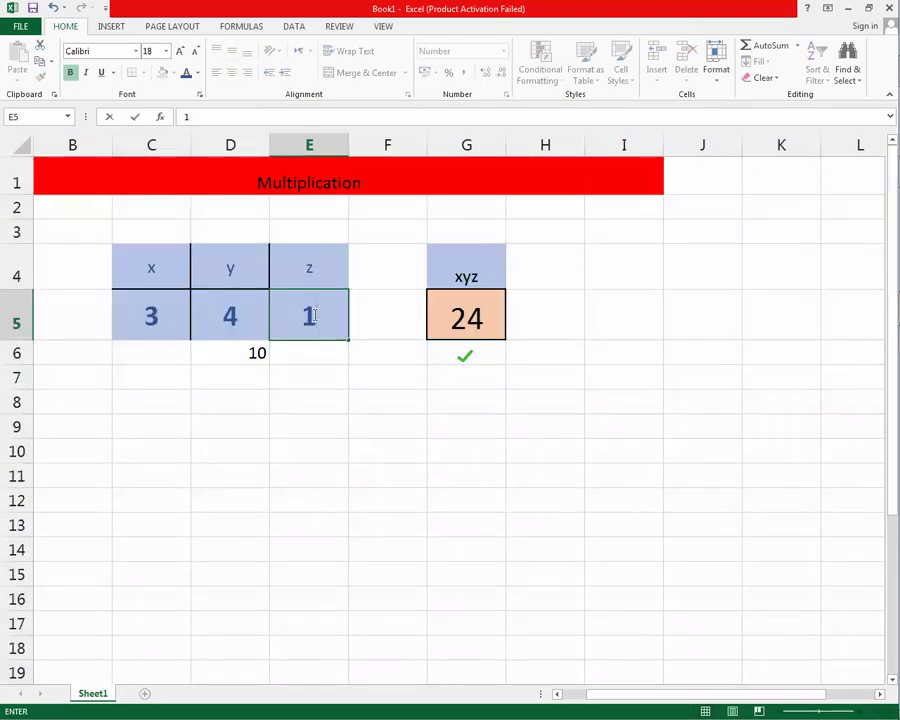
{"action": "type", "text": "0"}
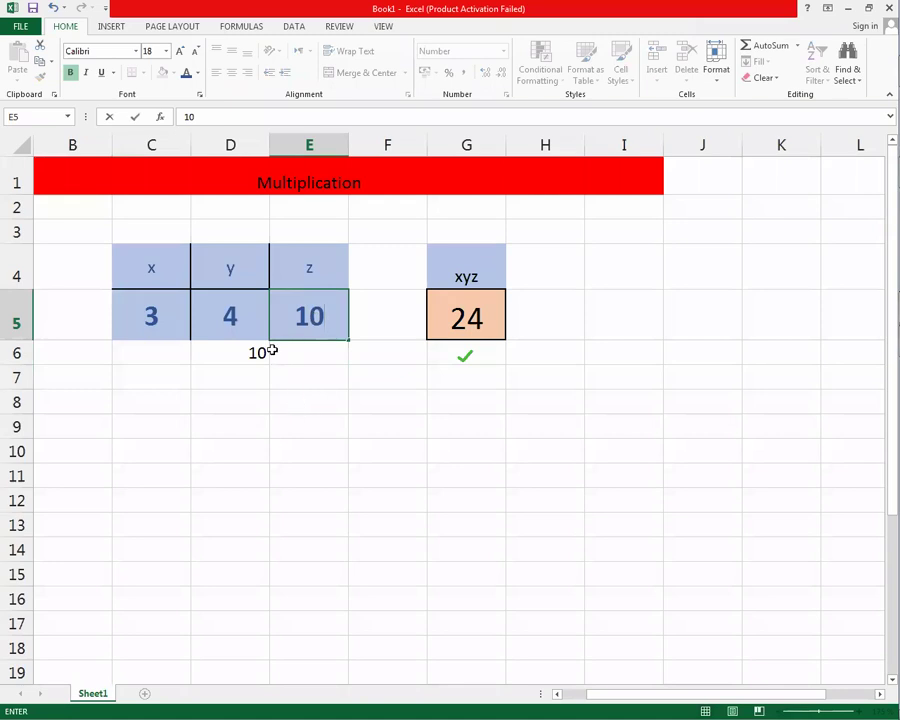
{"action": "left_click", "coordinate": [263, 354]}
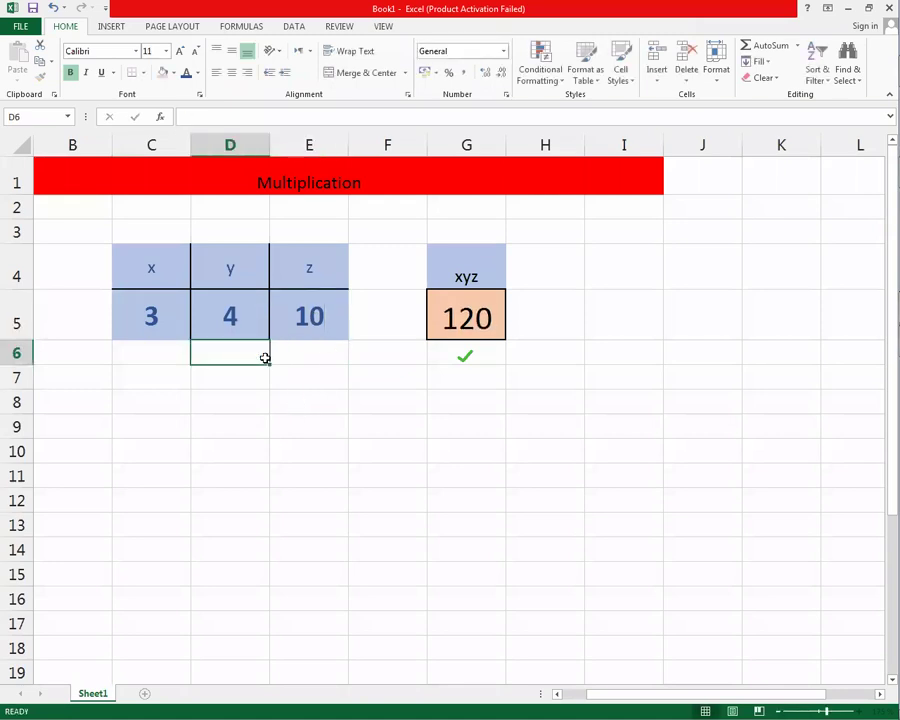
{"action": "left_click", "coordinate": [388, 432]}
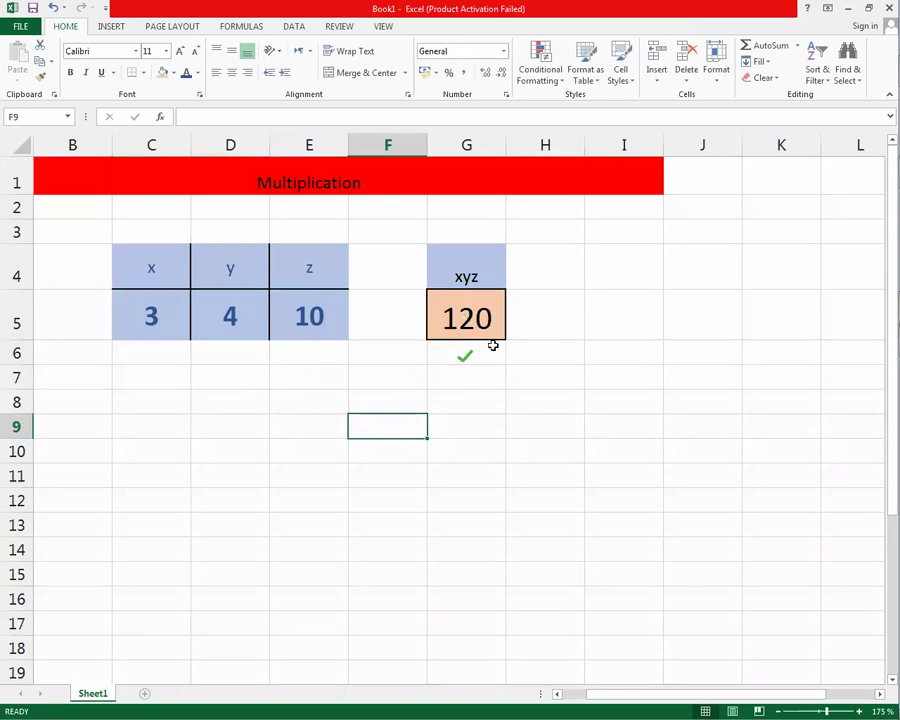
Change the inputs to x = 11, y = 3 and z = 6.
{"action": "left_click", "coordinate": [149, 318]}
{"action": "type", "text": "3"}
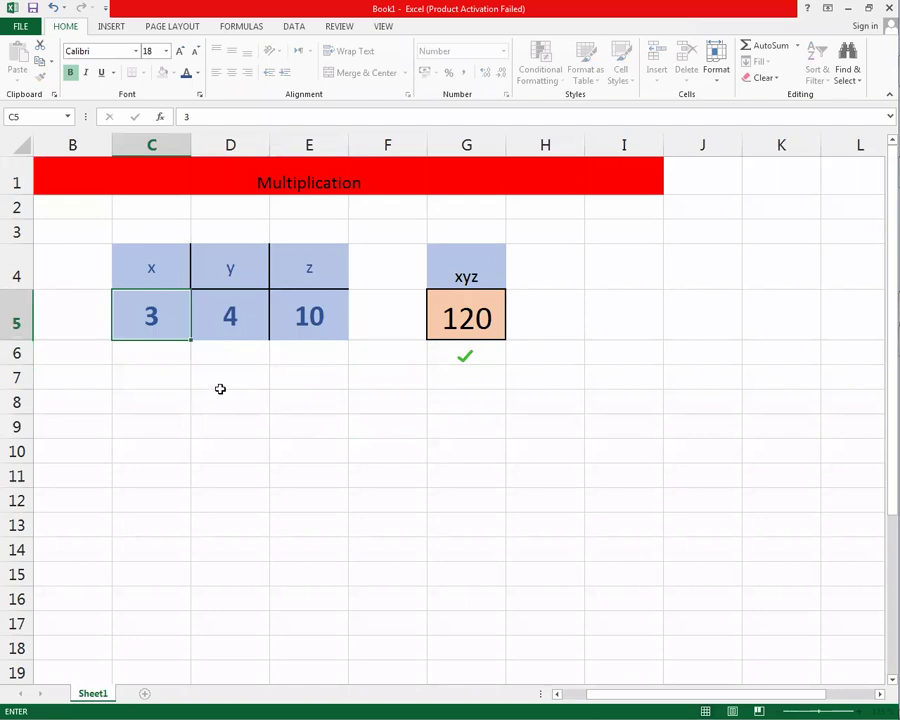
{"action": "key", "text": "BackSpace"}
{"action": "type", "text": "11"}
{"action": "left_click", "coordinate": [230, 316]}
{"action": "type", "text": "3"}
{"action": "left_click", "coordinate": [309, 314]}
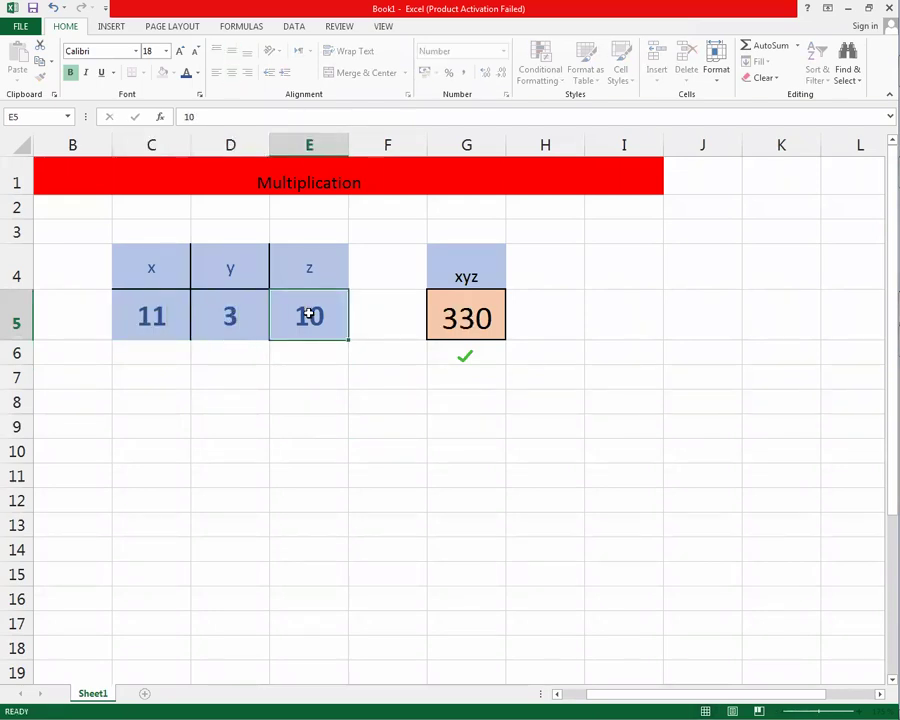
{"action": "type", "text": "6"}
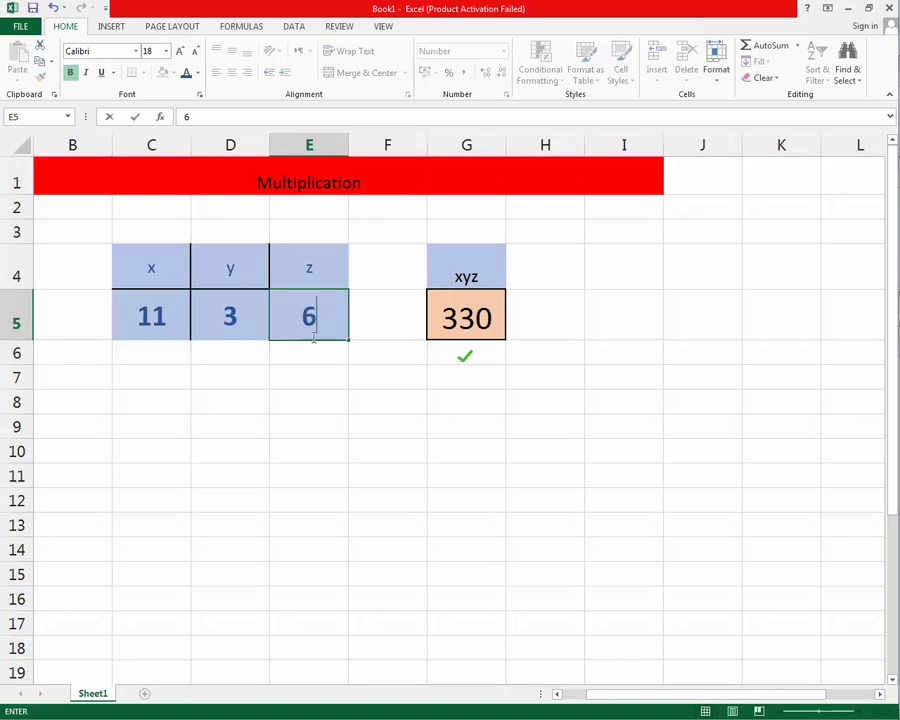
{"action": "left_click", "coordinate": [310, 402]}
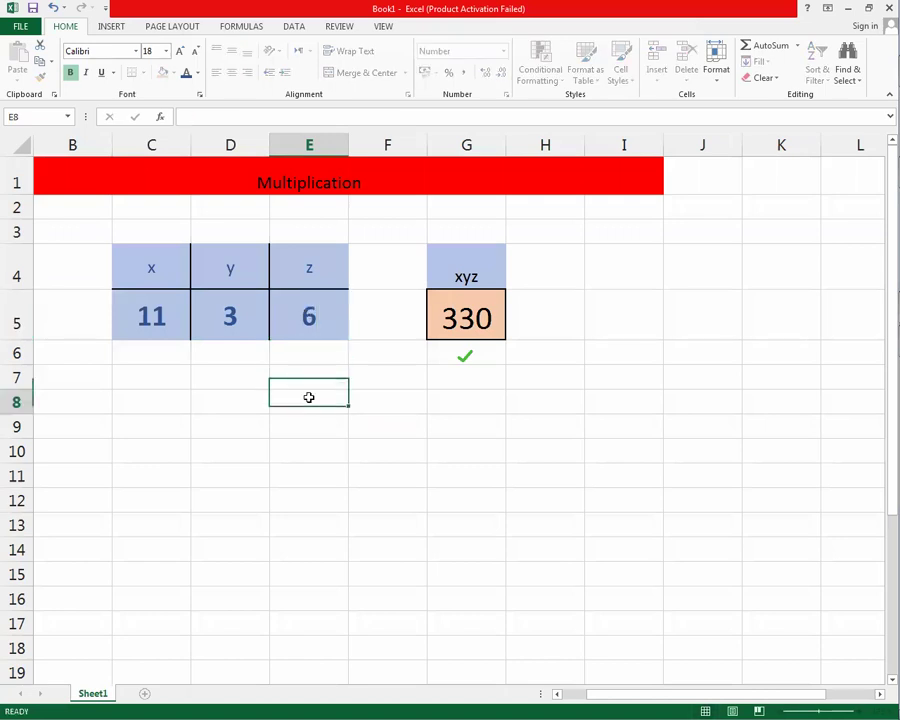
Set x and y to 100 and z to 10, leaving a stray 10 in E6.
{"action": "left_click", "coordinate": [150, 316]}
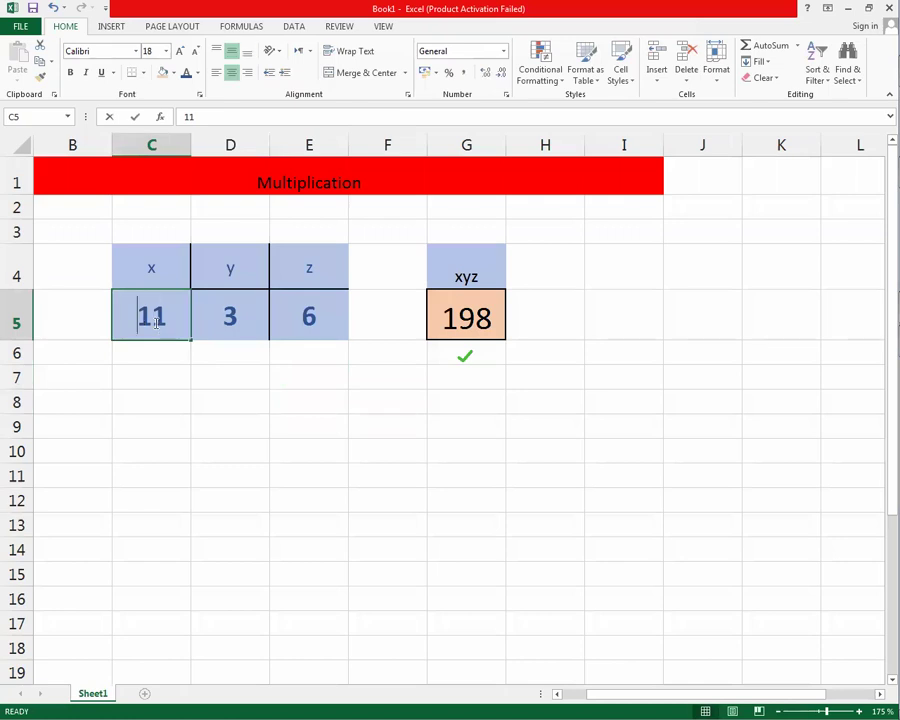
{"action": "type", "text": "100"}
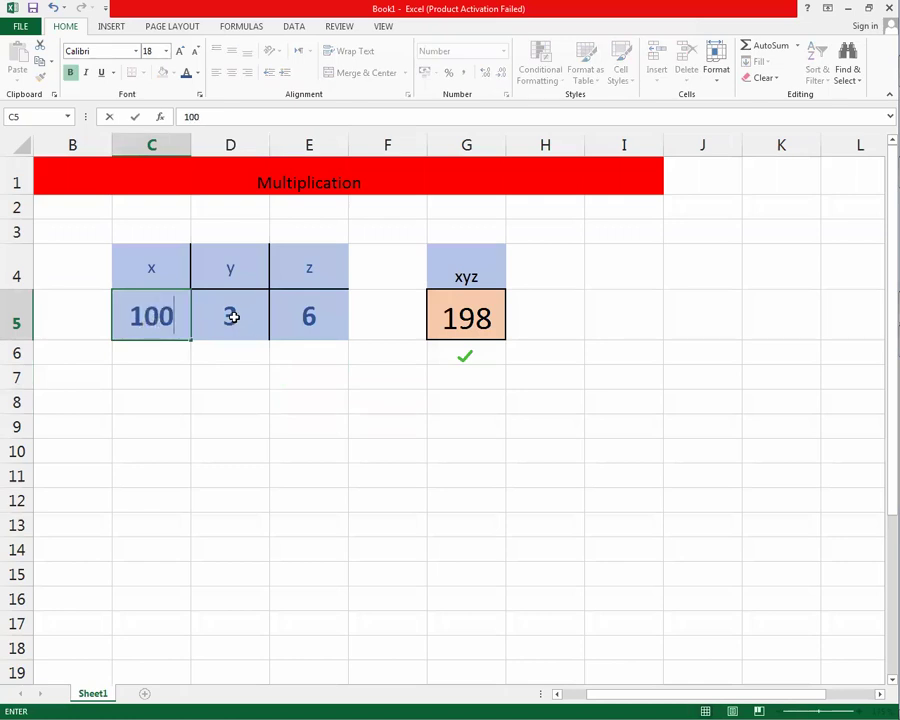
{"action": "left_click", "coordinate": [231, 316]}
{"action": "type", "text": "100"}
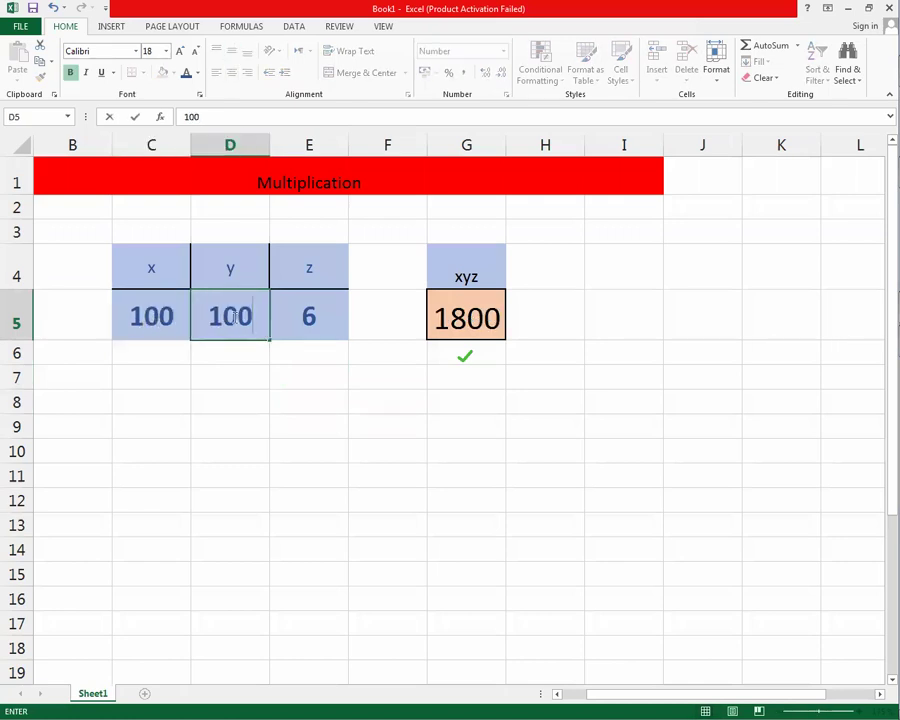
{"action": "key", "text": "Up"}
{"action": "left_click", "coordinate": [307, 320]}
{"action": "key", "text": "Return"}
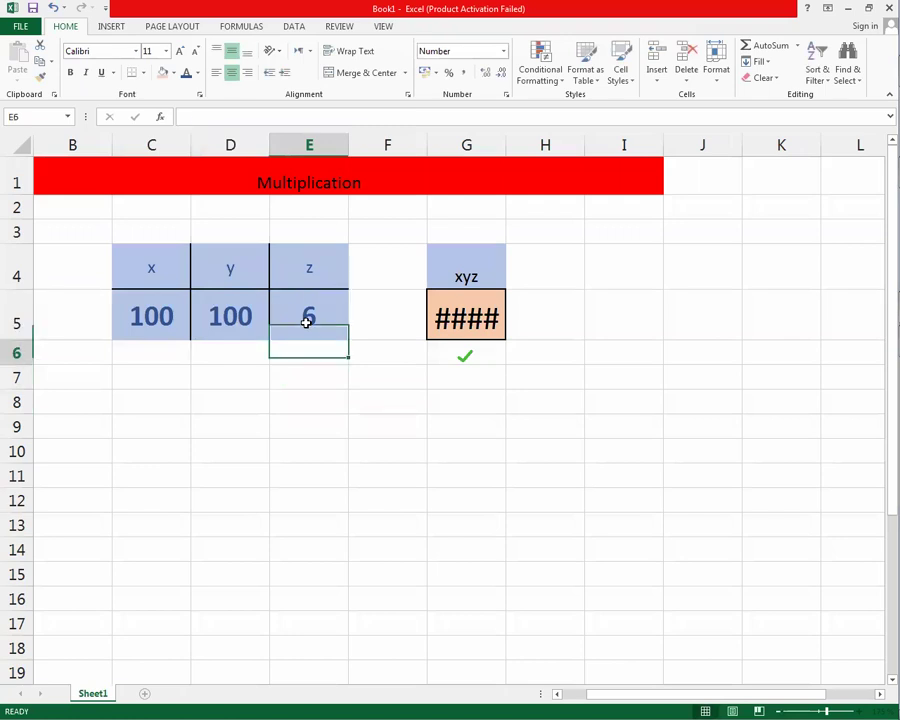
{"action": "type", "text": "10"}
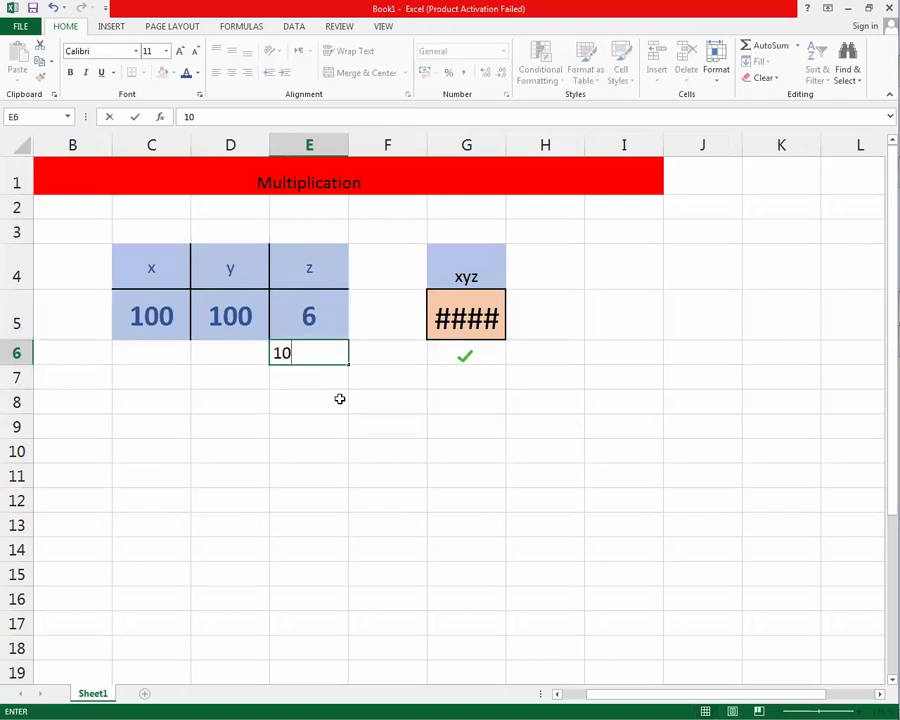
{"action": "left_click", "coordinate": [326, 322]}
{"action": "type", "text": "1"}
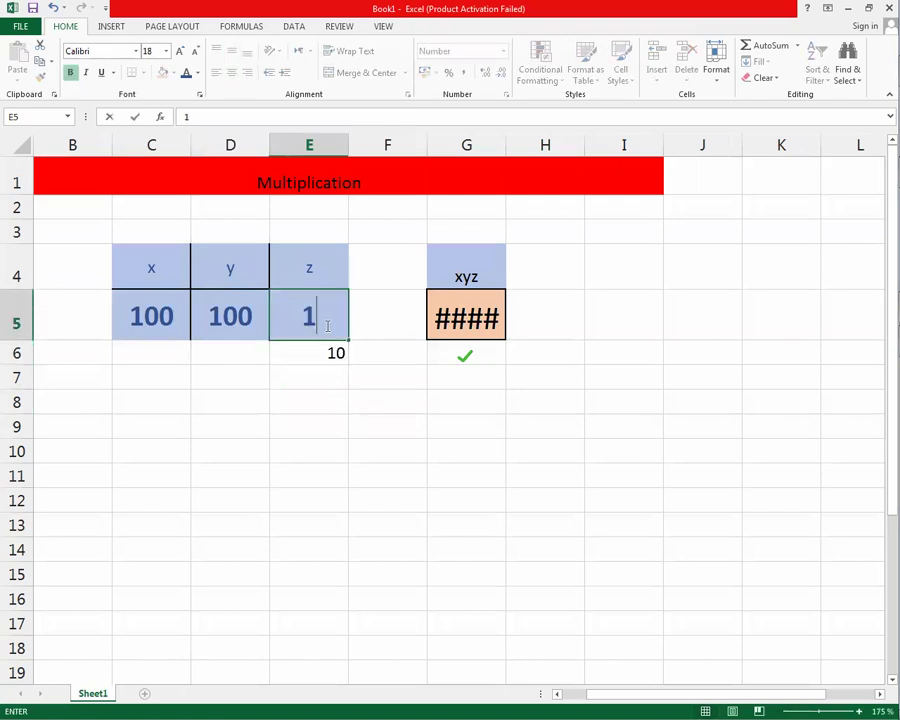
{"action": "type", "text": "0"}
{"action": "left_click", "coordinate": [322, 398]}
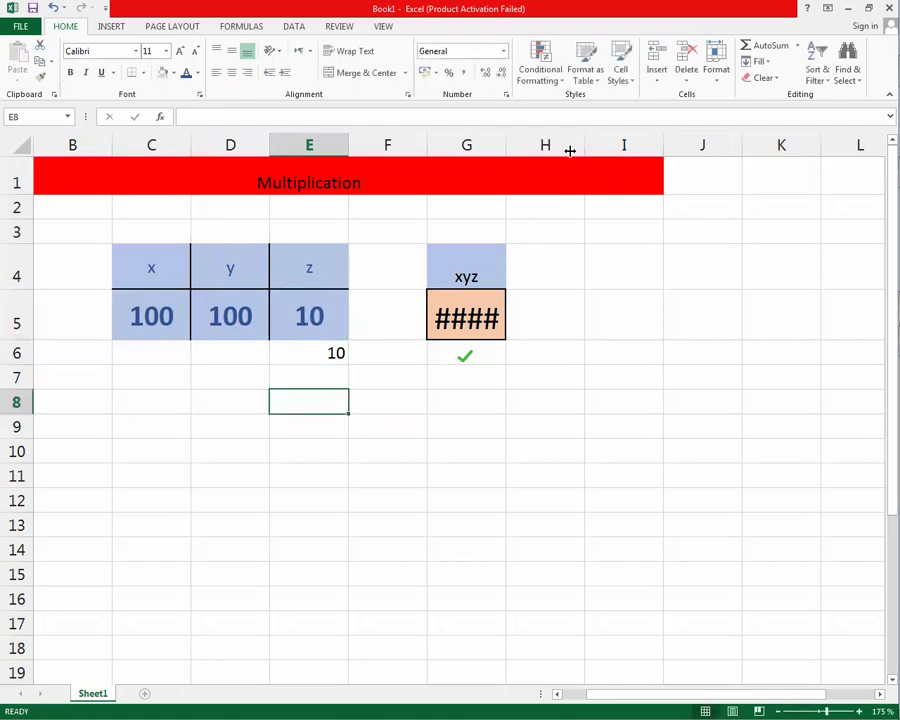
Widen column G to fit the product, set z to 100, and check the PRODUCT formula.
{"action": "left_click_drag", "start_coordinate": [569, 150], "coordinate": [578, 150]}
{"action": "left_click", "coordinate": [484, 445]}
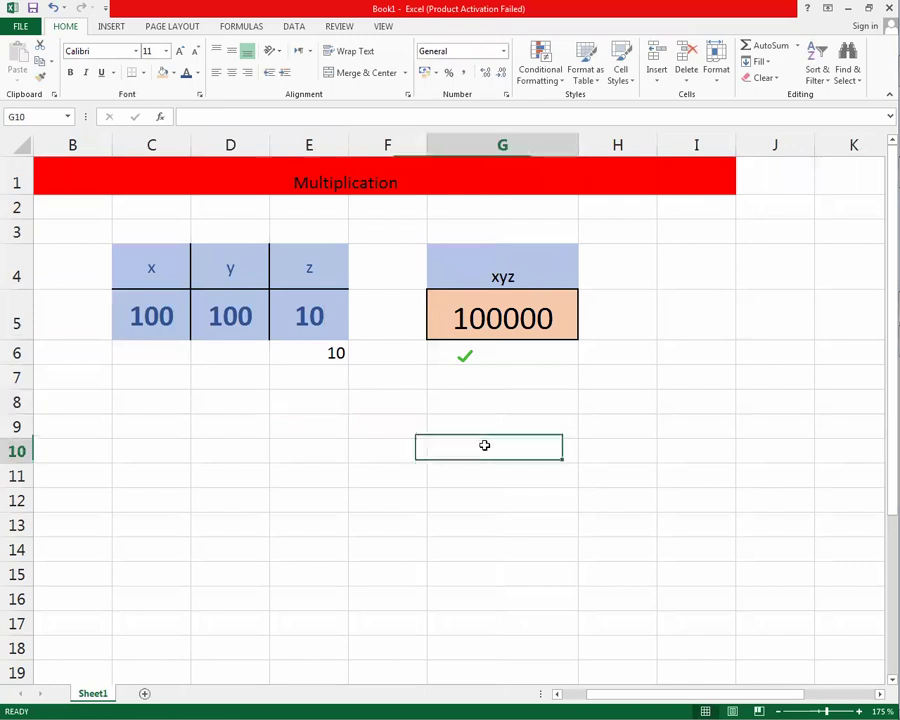
{"action": "left_click", "coordinate": [313, 316]}
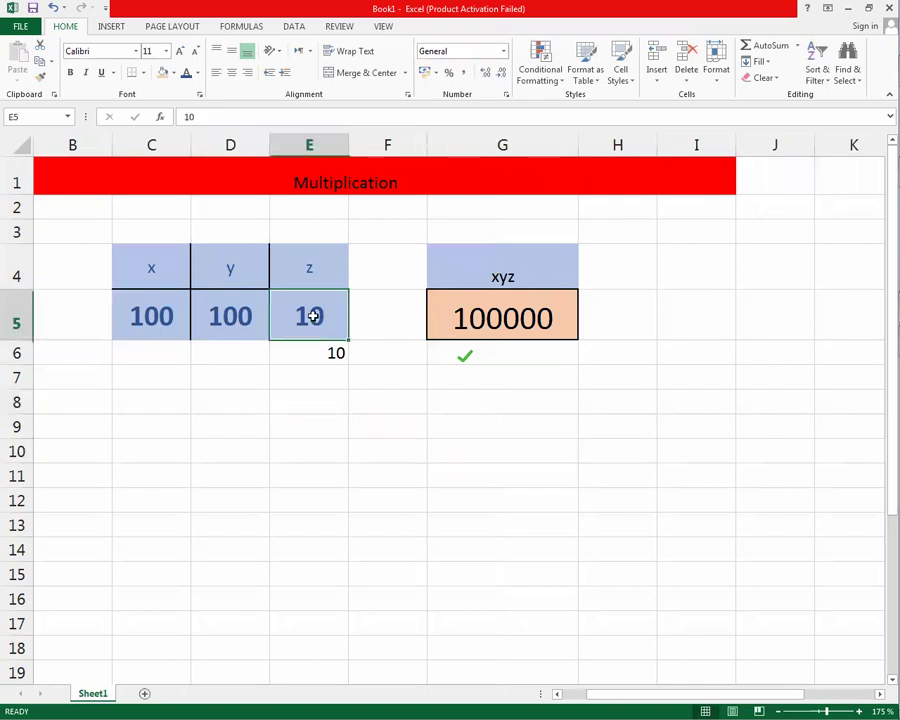
{"action": "type", "text": "100"}
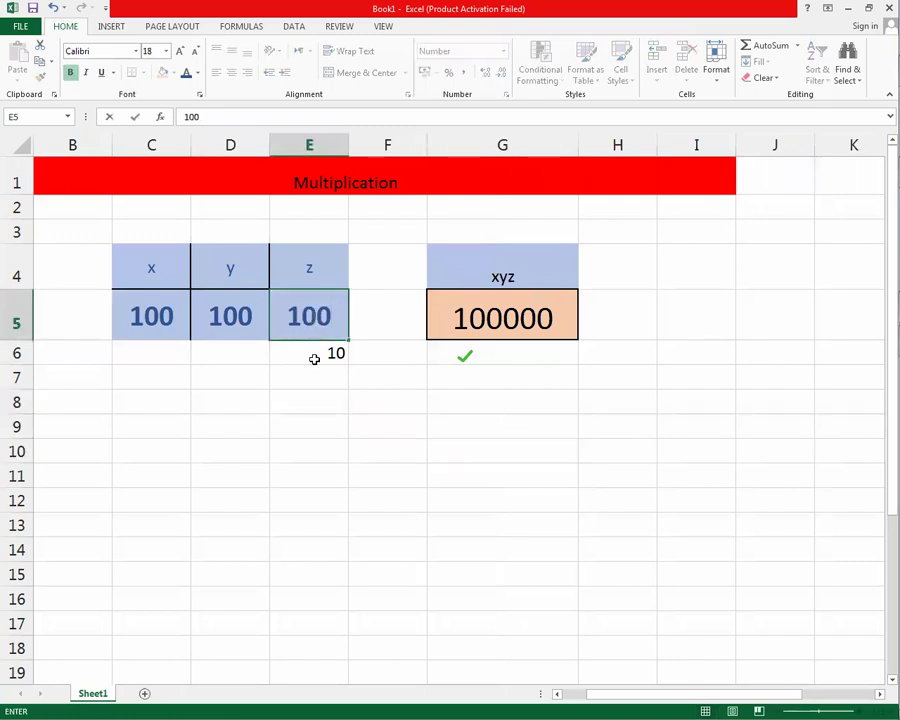
{"action": "key", "text": "Return"}
{"action": "left_click", "coordinate": [333, 417]}
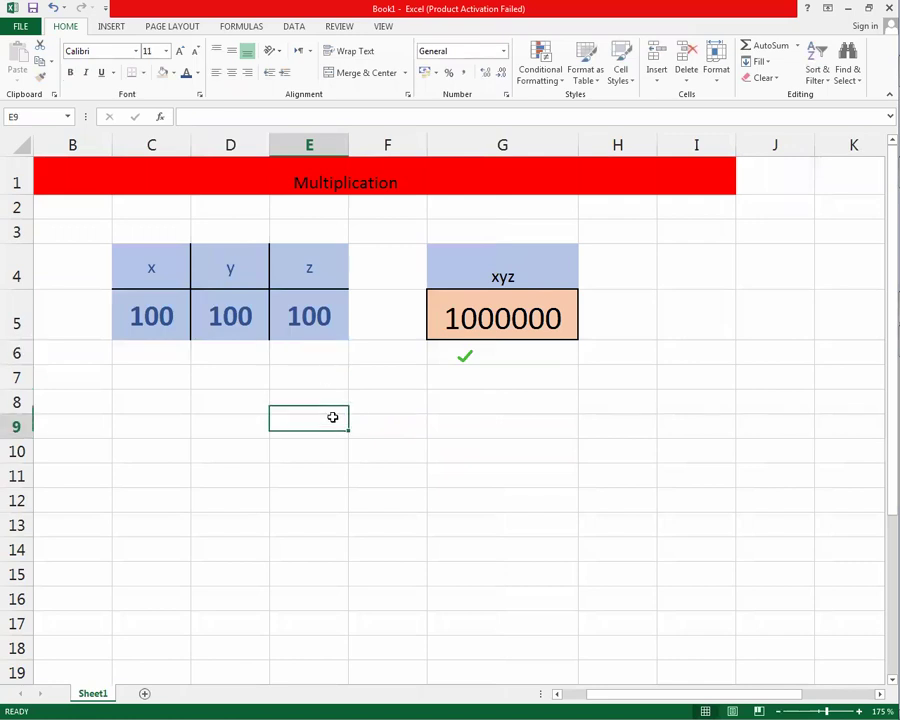
{"action": "left_click", "coordinate": [460, 316]}
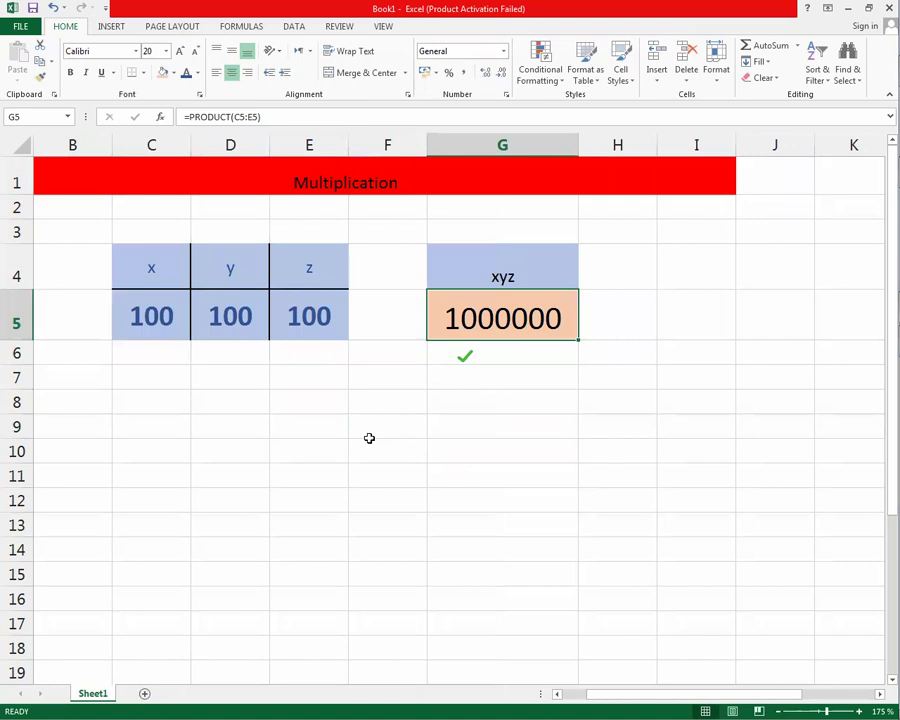
Set x, y and z all to 7, giving 343.
{"action": "left_click", "coordinate": [152, 316]}
{"action": "key", "text": "Return"}
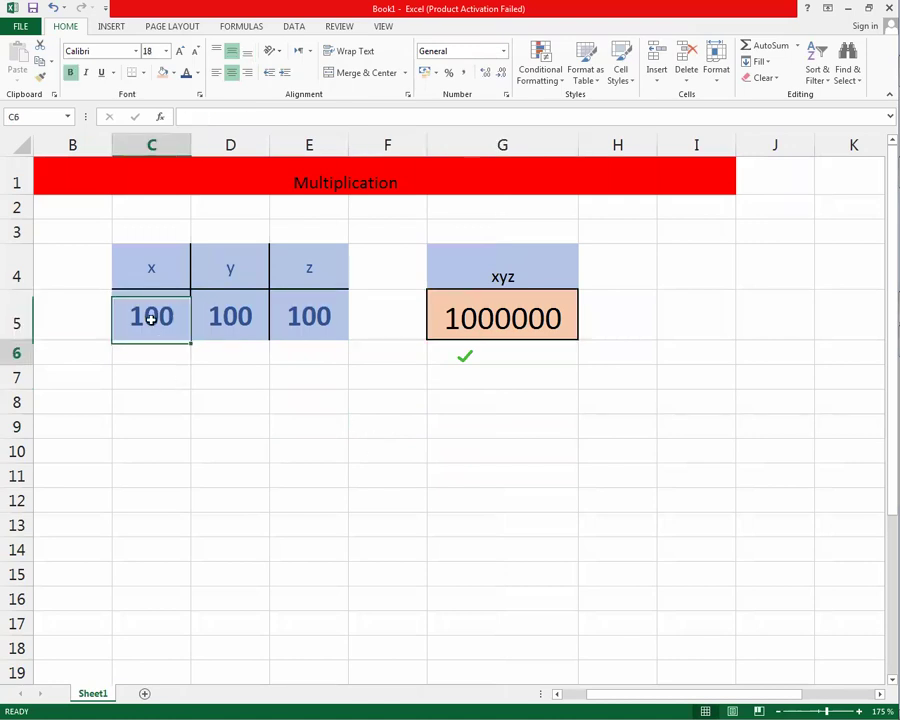
{"action": "key", "text": "Page_Down"}
{"action": "type", "text": "7"}
{"action": "scroll", "coordinate": [175, 335], "scroll_direction": "up", "scroll_amount": 6}
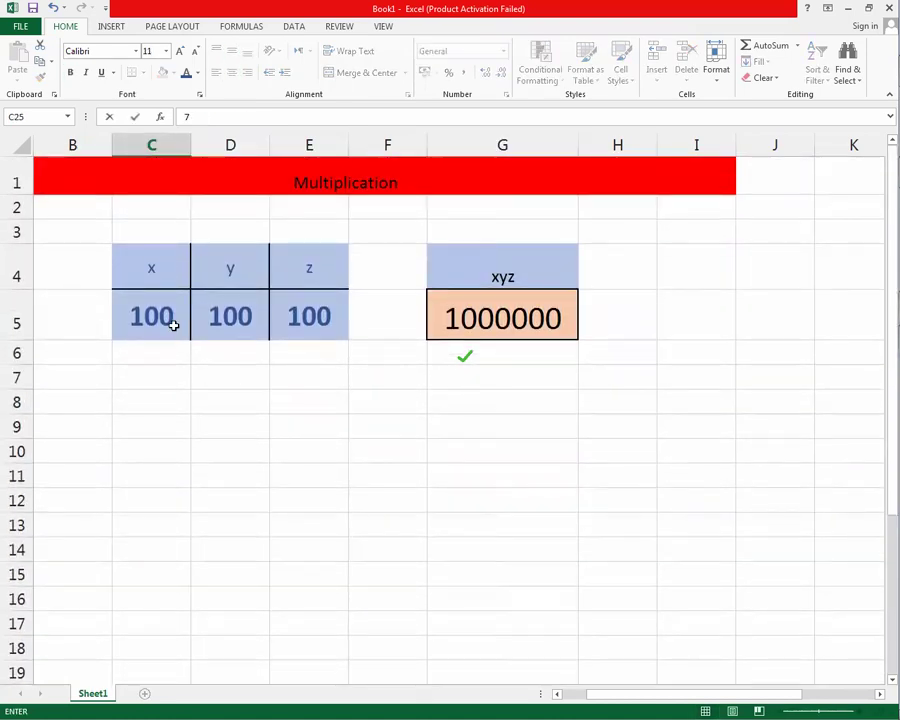
{"action": "left_click", "coordinate": [157, 315]}
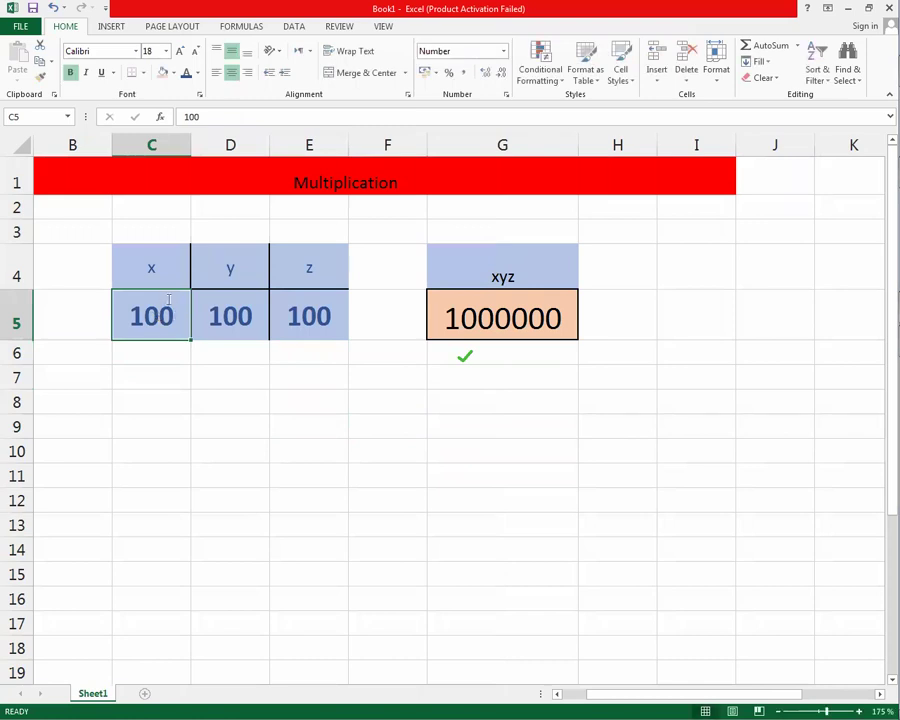
{"action": "type", "text": "7"}
{"action": "left_click", "coordinate": [232, 318]}
{"action": "type", "text": "7"}
{"action": "left_click", "coordinate": [316, 318]}
{"action": "type", "text": "7"}
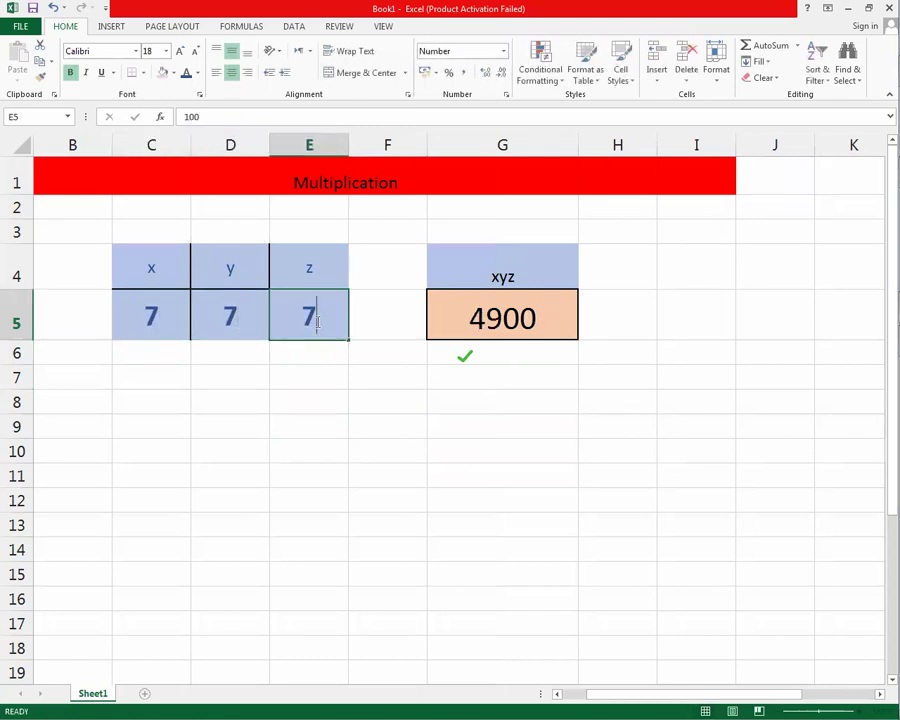
{"action": "left_click", "coordinate": [331, 417]}
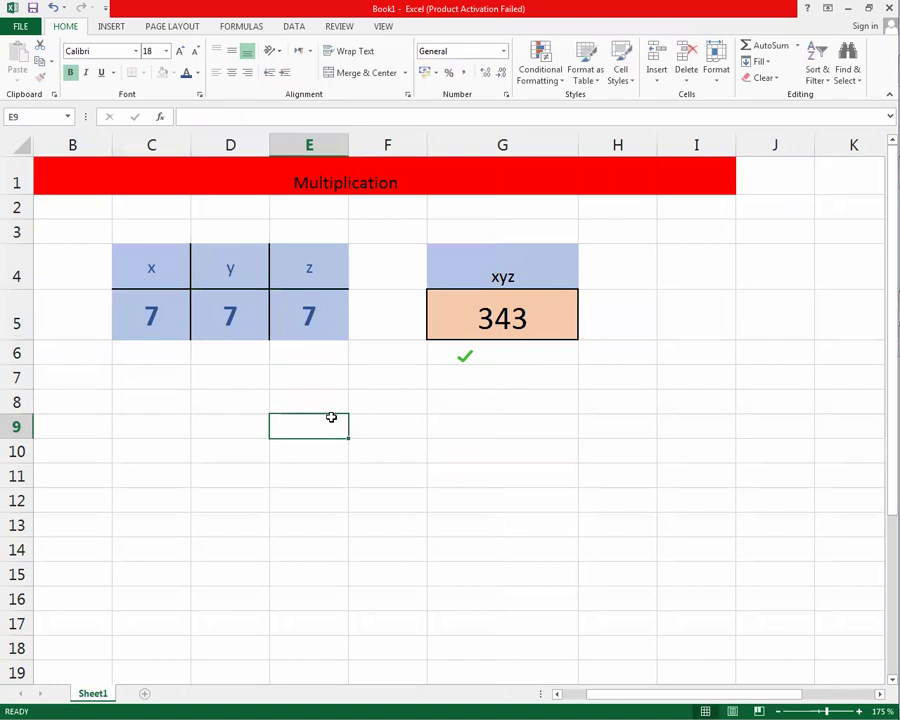
Set x, y and z all to 1, giving 1.
{"action": "left_click", "coordinate": [152, 322]}
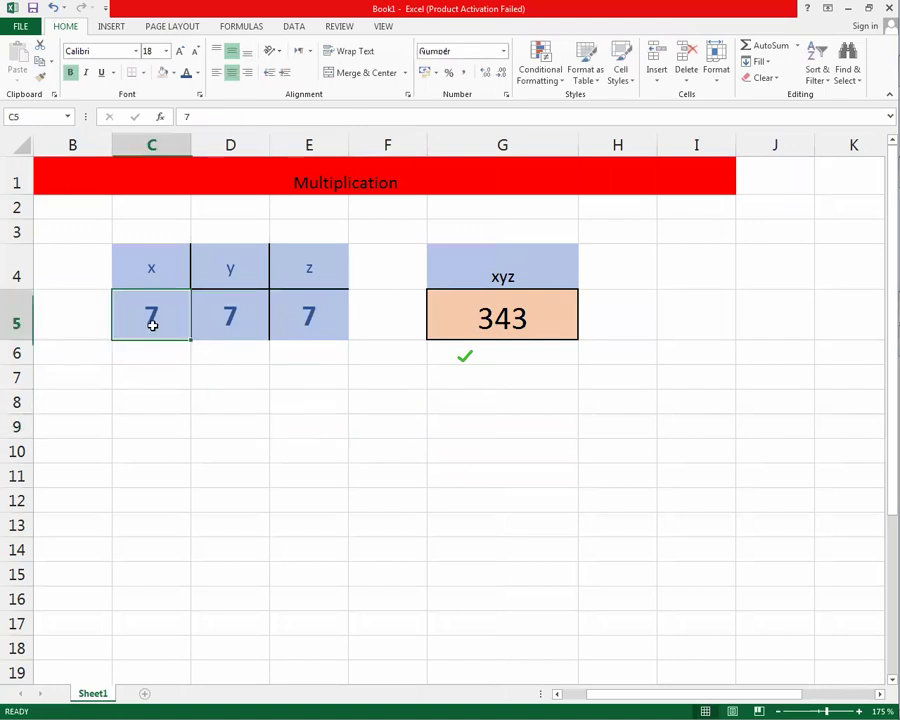
{"action": "type", "text": "1"}
{"action": "left_click", "coordinate": [227, 315]}
{"action": "type", "text": "1"}
{"action": "left_click", "coordinate": [309, 319]}
{"action": "type", "text": "1"}
{"action": "left_click", "coordinate": [308, 348]}
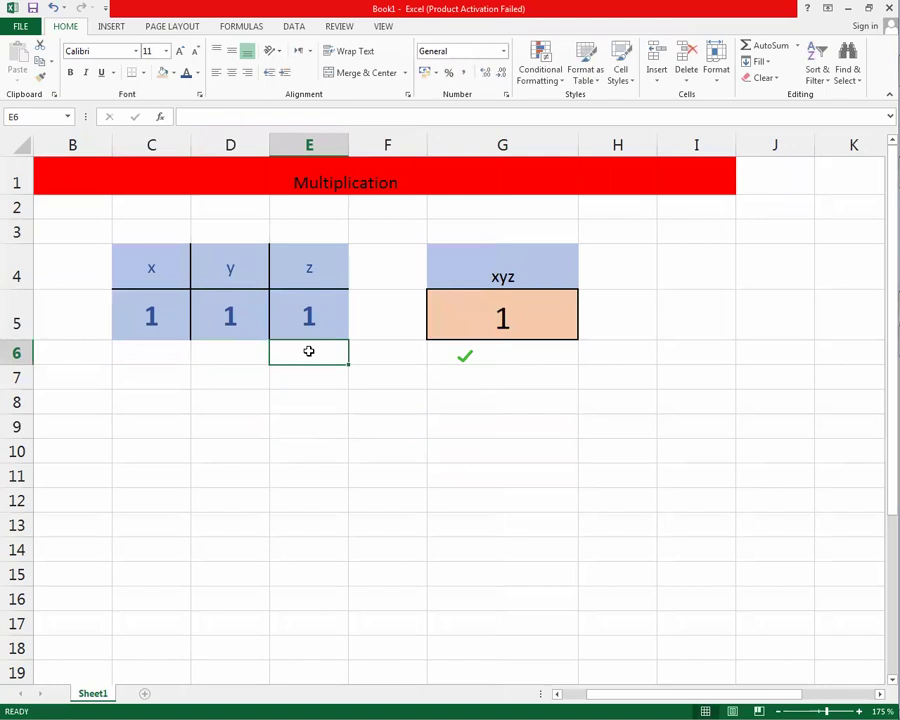
Set x, y and z all to 2, giving 8, and clear the stray 'a' from C6.
{"action": "left_click", "coordinate": [148, 319]}
{"action": "type", "text": "2"}
{"action": "key", "text": "Return"}
{"action": "type", "text": "a"}
{"action": "left_click", "coordinate": [236, 325]}
{"action": "type", "text": "2"}
{"action": "left_click", "coordinate": [311, 319]}
{"action": "type", "text": "2"}
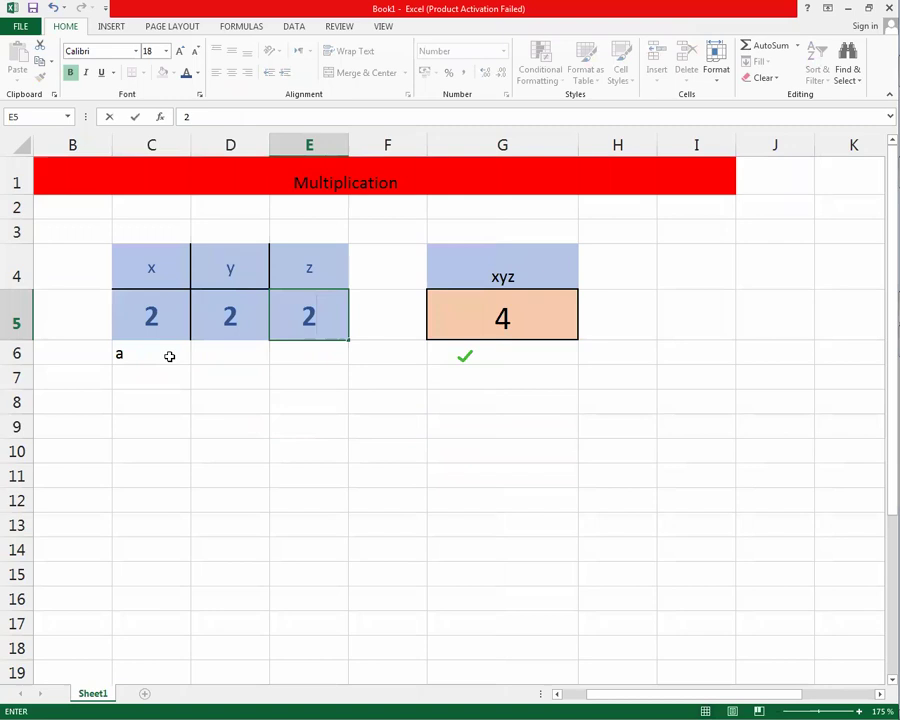
{"action": "left_click", "coordinate": [169, 356]}
{"action": "key", "text": "BackSpace"}
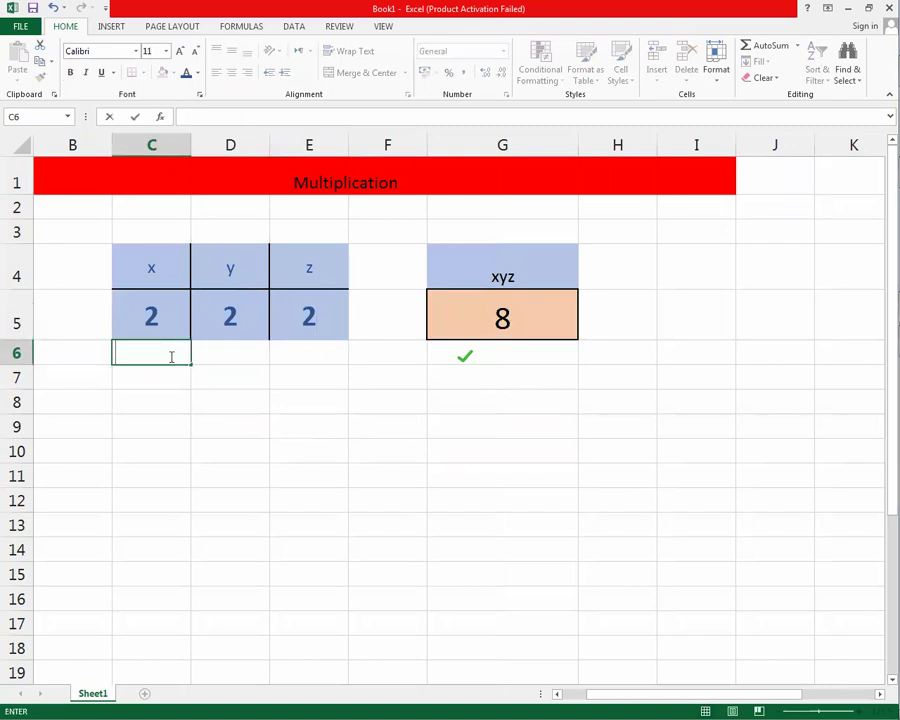
Set x, y and z all to 3, giving 27.
{"action": "left_click", "coordinate": [145, 317]}
{"action": "type", "text": "3"}
{"action": "left_click", "coordinate": [216, 318]}
{"action": "type", "text": "3"}
{"action": "key", "text": "Return"}
{"action": "left_click", "coordinate": [306, 325]}
{"action": "type", "text": "3"}
{"action": "key", "text": "Return"}
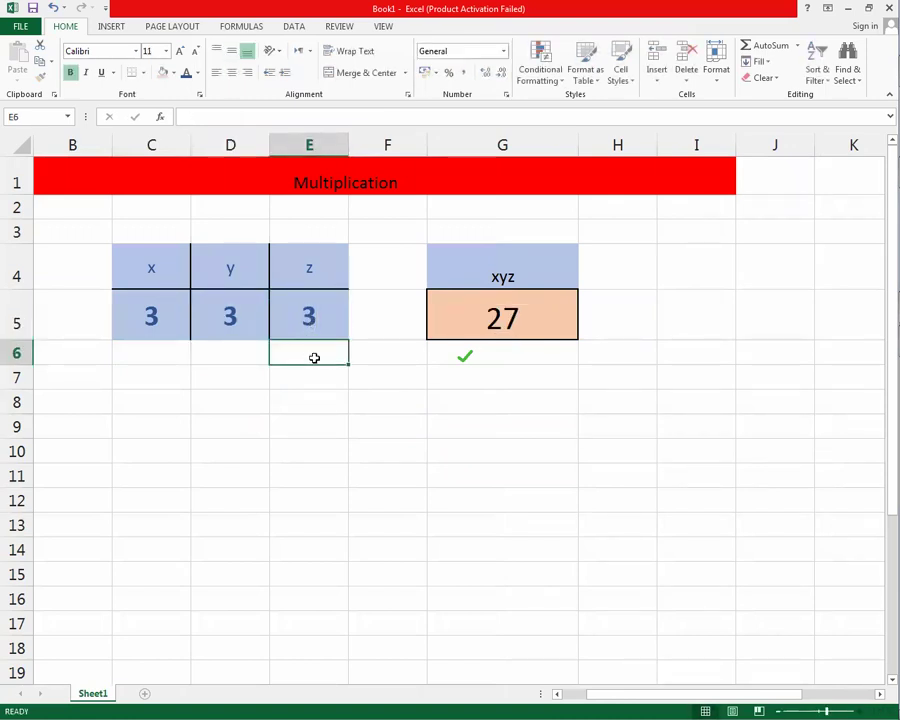
Set x, y and z all to 5, giving 125.
{"action": "left_click", "coordinate": [149, 318]}
{"action": "type", "text": "5"}
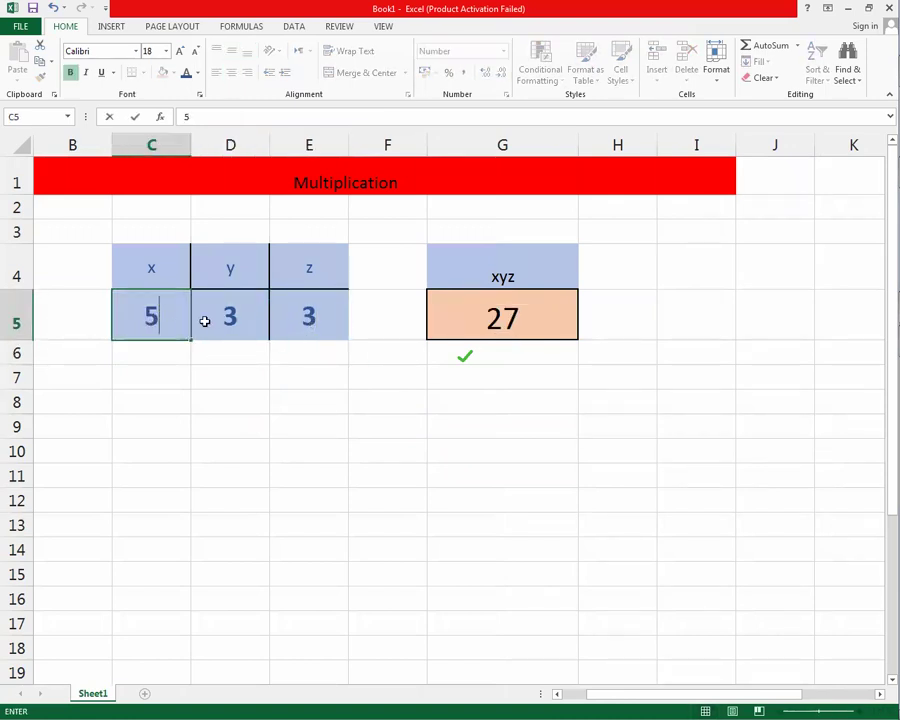
{"action": "left_click", "coordinate": [233, 318]}
{"action": "type", "text": "5"}
{"action": "type", "text": "5"}
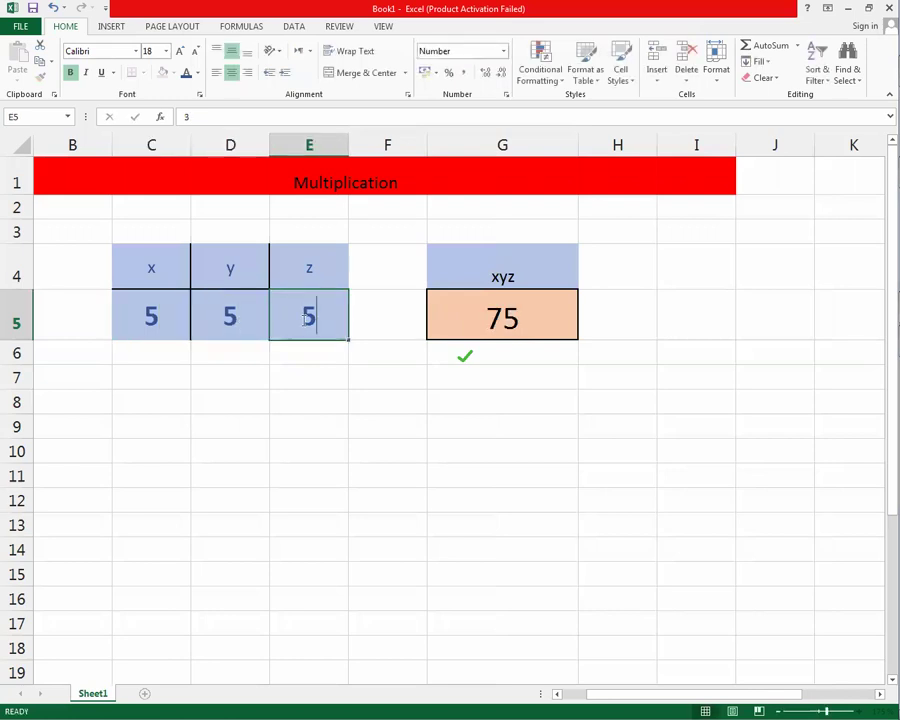
{"action": "left_click", "coordinate": [309, 404]}
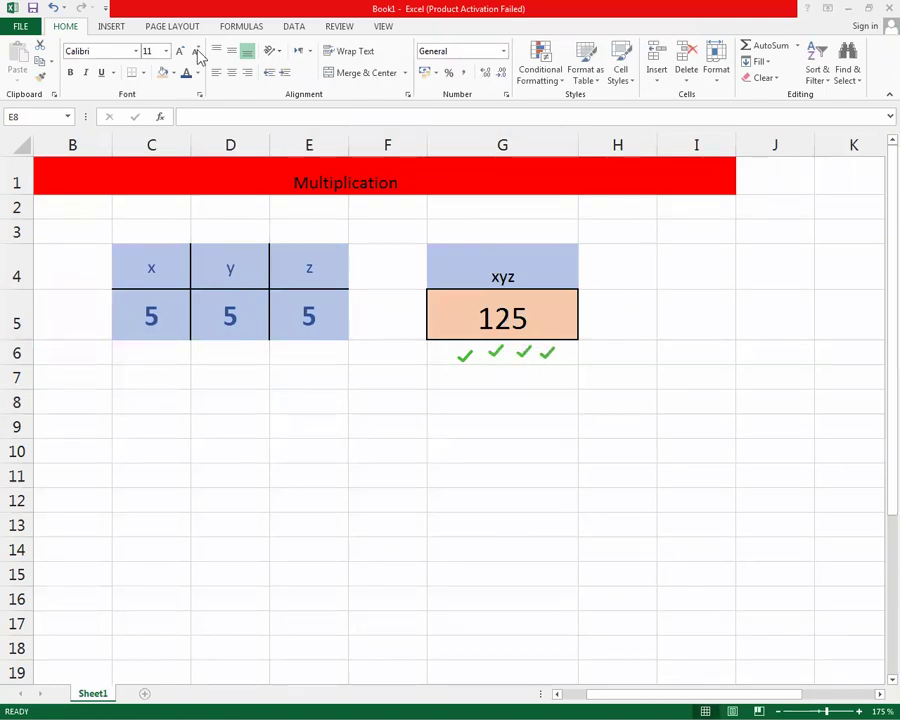
Set x, y and z all to 6, giving 216.
{"action": "left_click", "coordinate": [151, 321]}
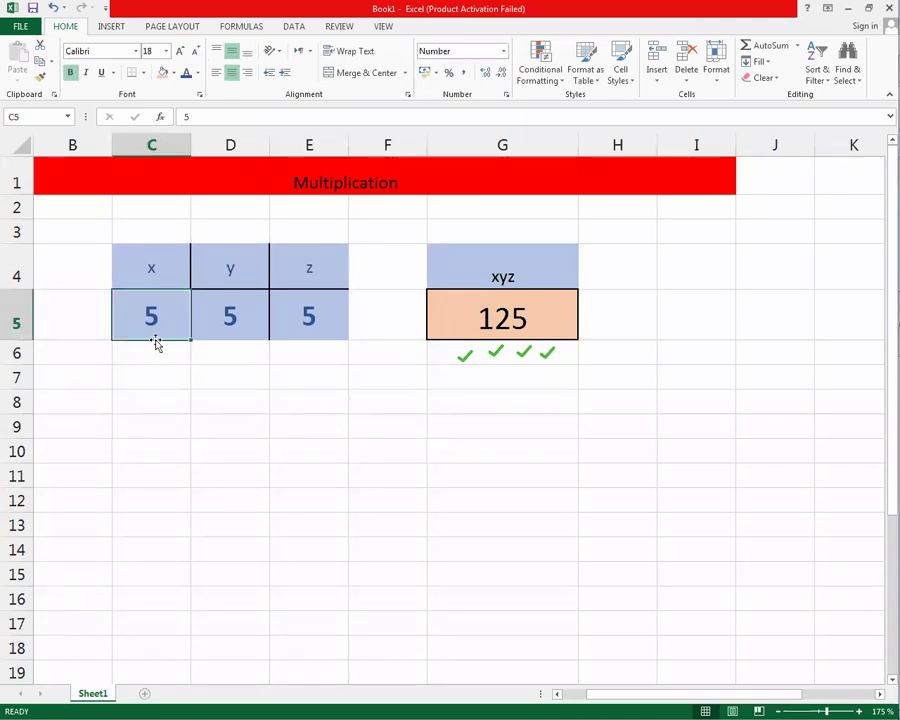
{"action": "type", "text": "6"}
{"action": "left_click", "coordinate": [230, 314]}
{"action": "type", "text": "6"}
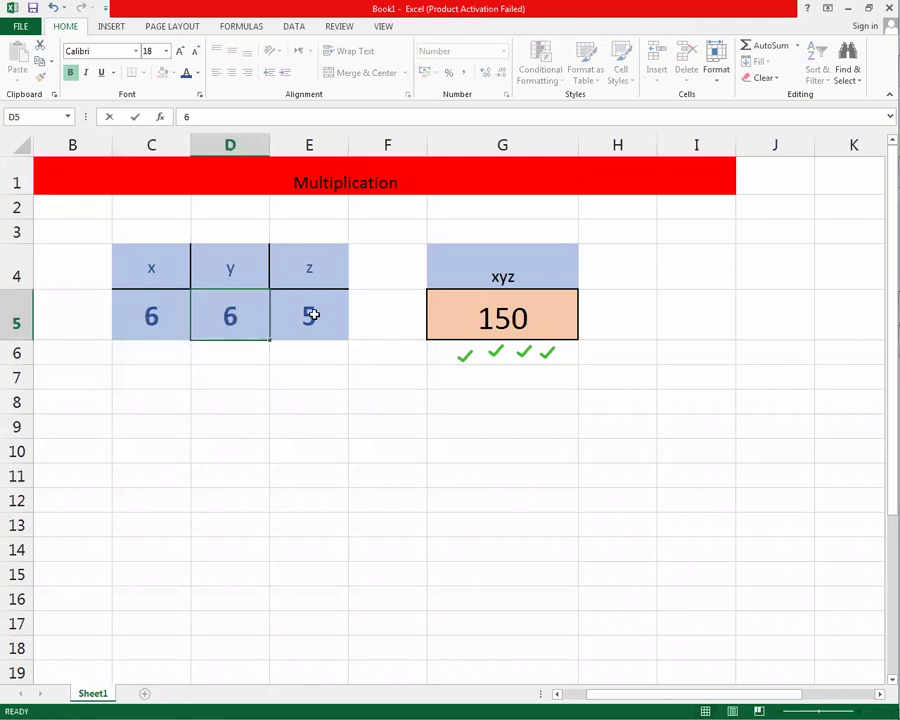
{"action": "left_click", "coordinate": [311, 313]}
{"action": "type", "text": "6"}
{"action": "left_click", "coordinate": [338, 417]}
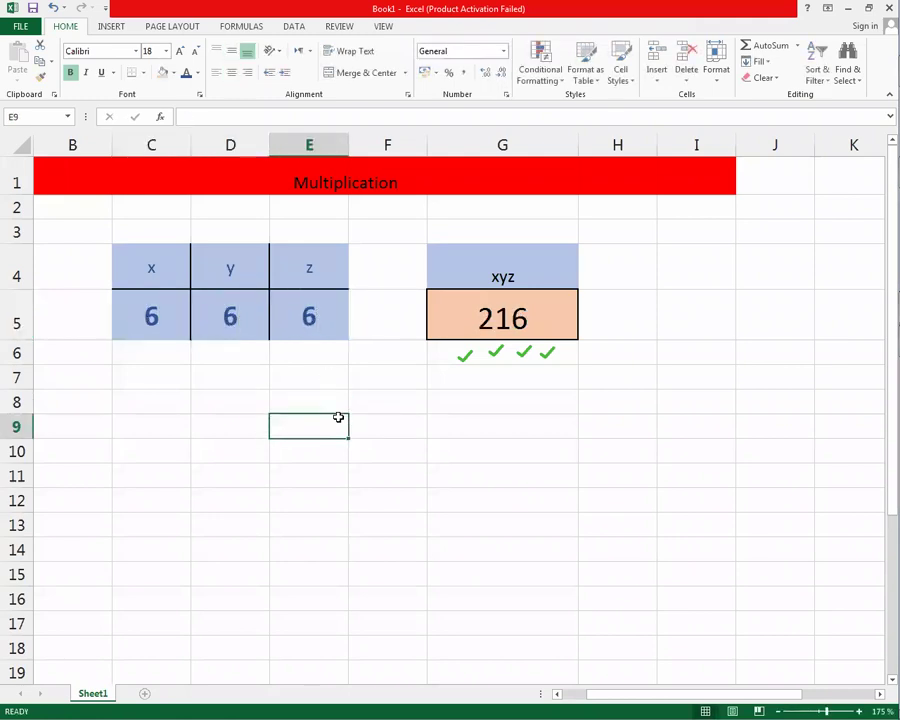
Set x, y and z all to 11, giving 1331.
{"action": "left_click", "coordinate": [159, 324]}
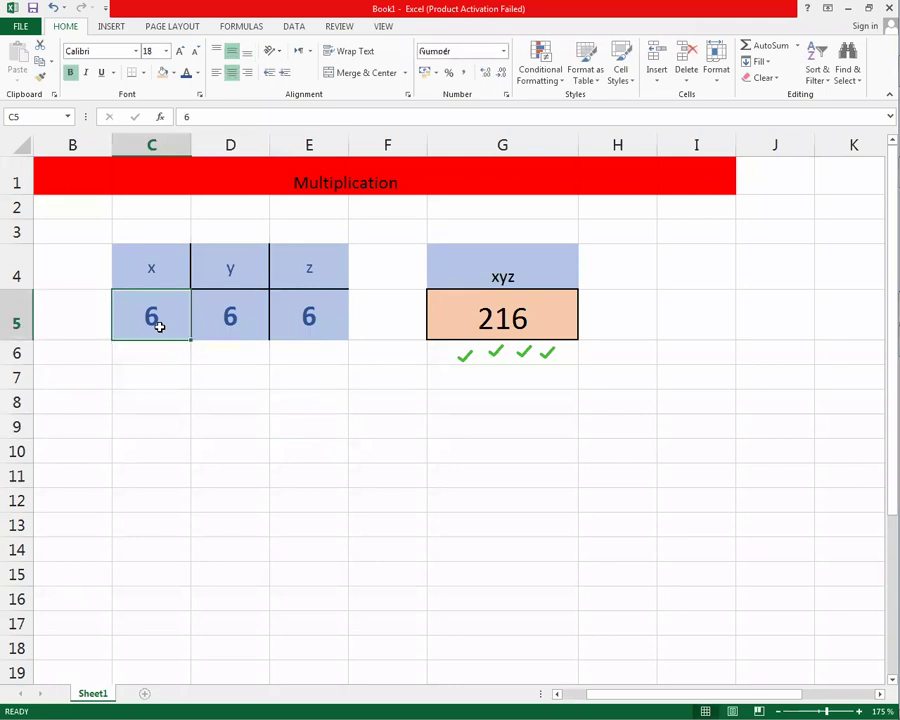
{"action": "type", "text": "11"}
{"action": "left_click", "coordinate": [231, 318]}
{"action": "type", "text": "11"}
{"action": "left_click", "coordinate": [303, 322]}
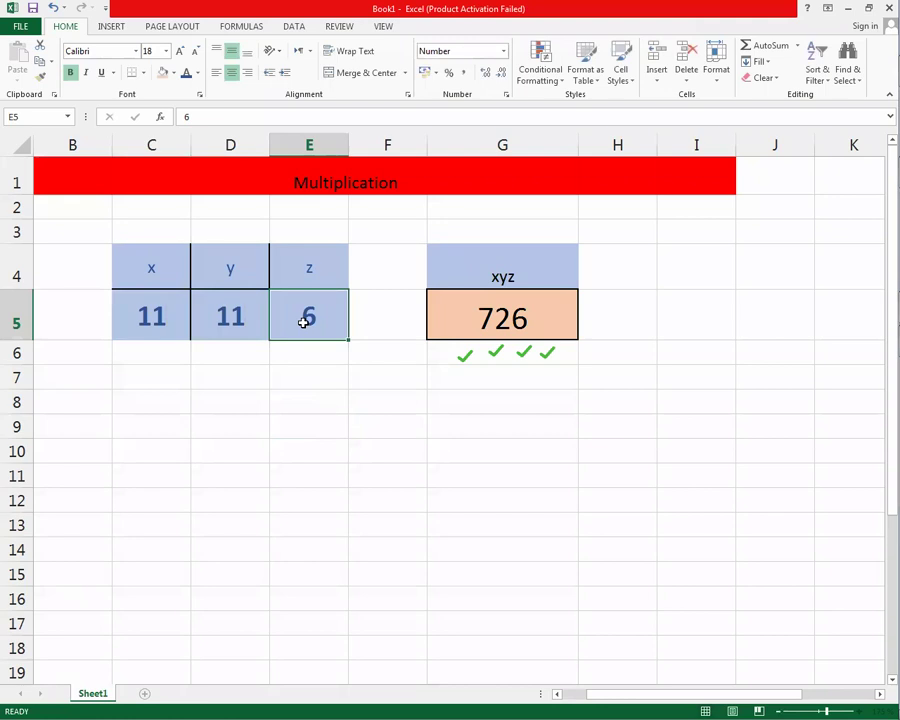
{"action": "type", "text": "11"}
{"action": "left_click", "coordinate": [310, 392]}
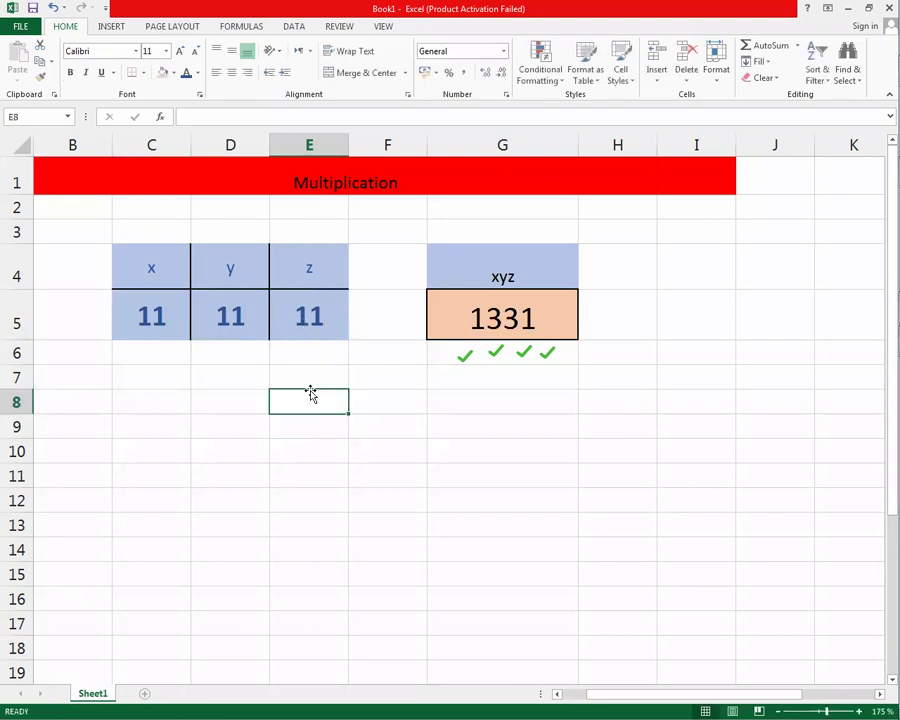
Enter x = 2, y = 7 and z = 3 so the product shows 42.
{"action": "left_click", "coordinate": [135, 310]}
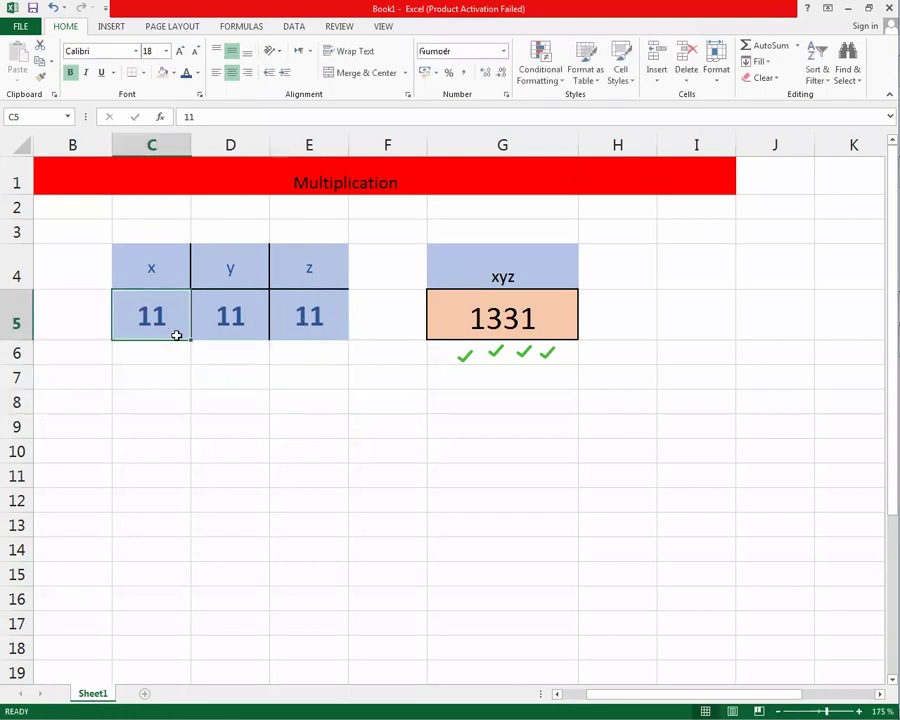
{"action": "type", "text": "2"}
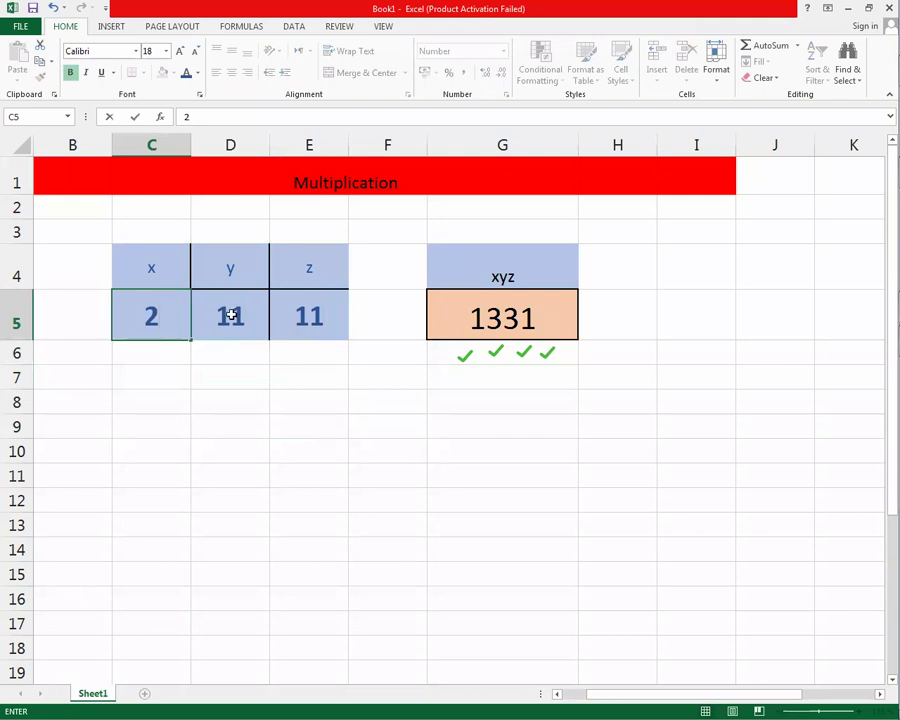
{"action": "left_click", "coordinate": [231, 315]}
{"action": "type", "text": "7"}
{"action": "key", "text": "ctrl+Return"}
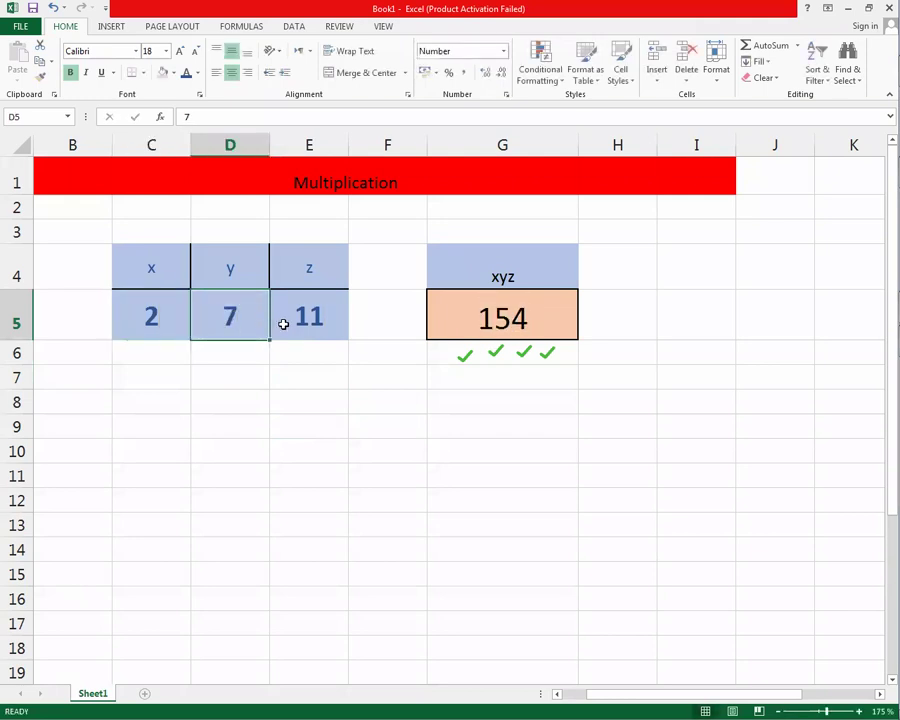
{"action": "left_click", "coordinate": [307, 315]}
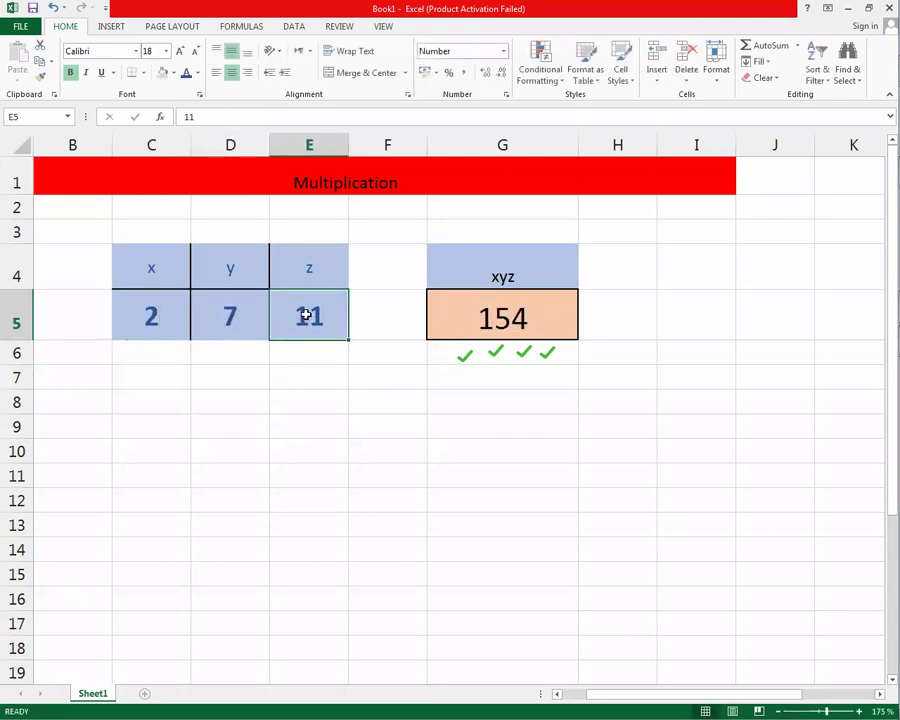
{"action": "type", "text": "3"}
{"action": "left_click", "coordinate": [310, 378]}
Select an empty cell below the input table for the hearts.
{"action": "left_click", "coordinate": [301, 401]}
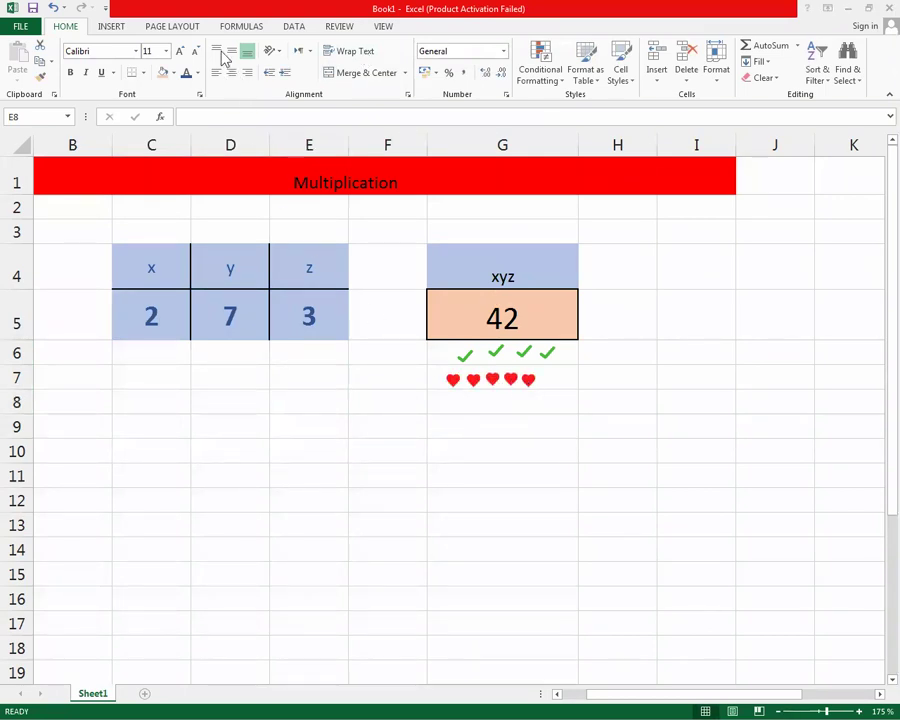
Type love, you and all into E8:E10, then Allah into E13.
{"action": "left_click", "coordinate": [316, 405]}
{"action": "type", "text": "lo"}
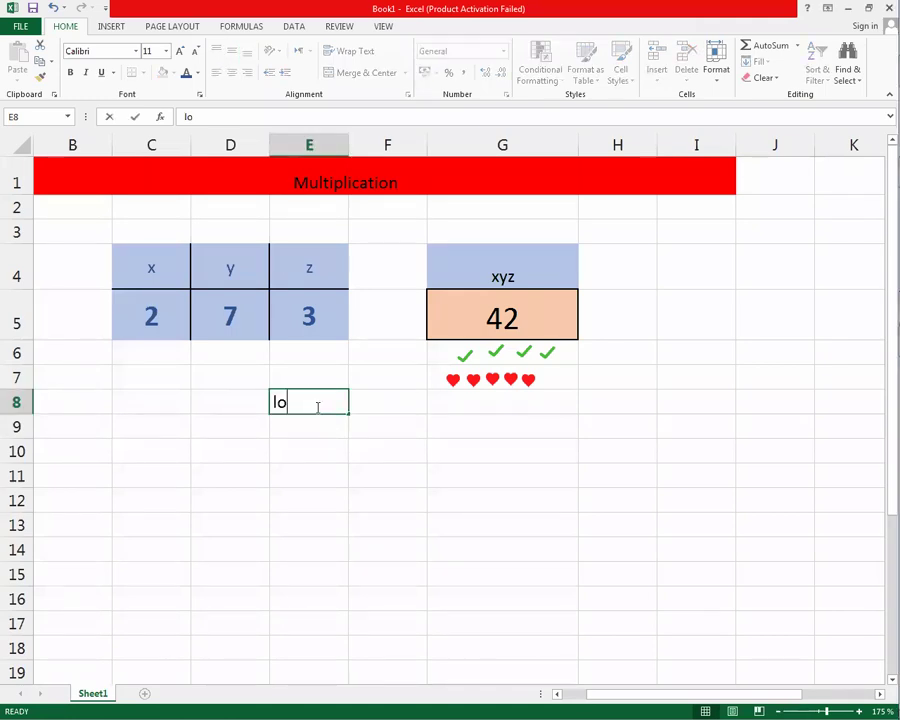
{"action": "type", "text": "ve"}
{"action": "key", "text": "Return"}
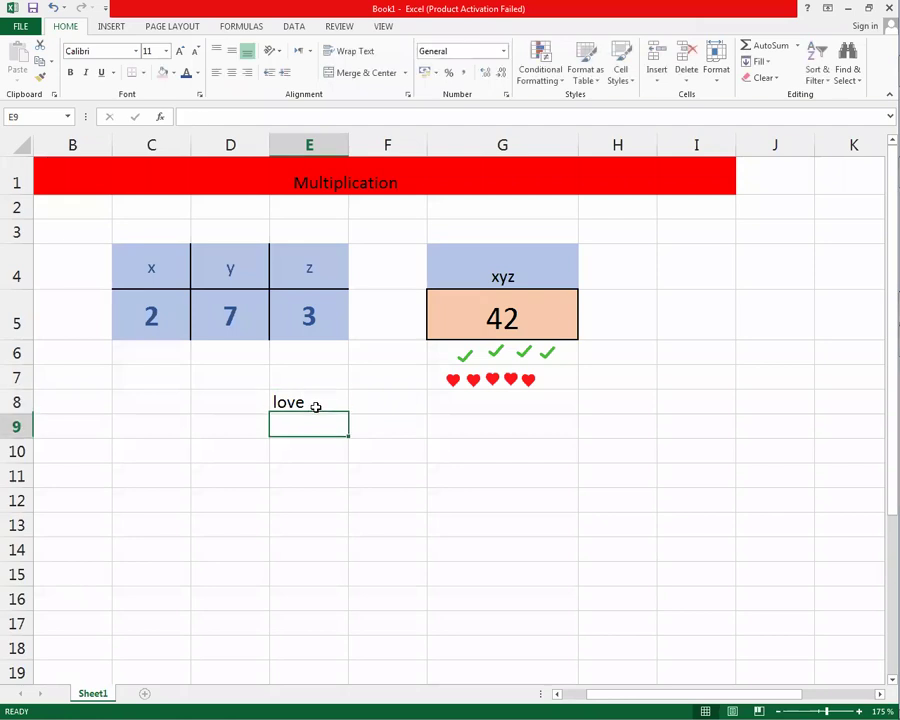
{"action": "type", "text": "you"}
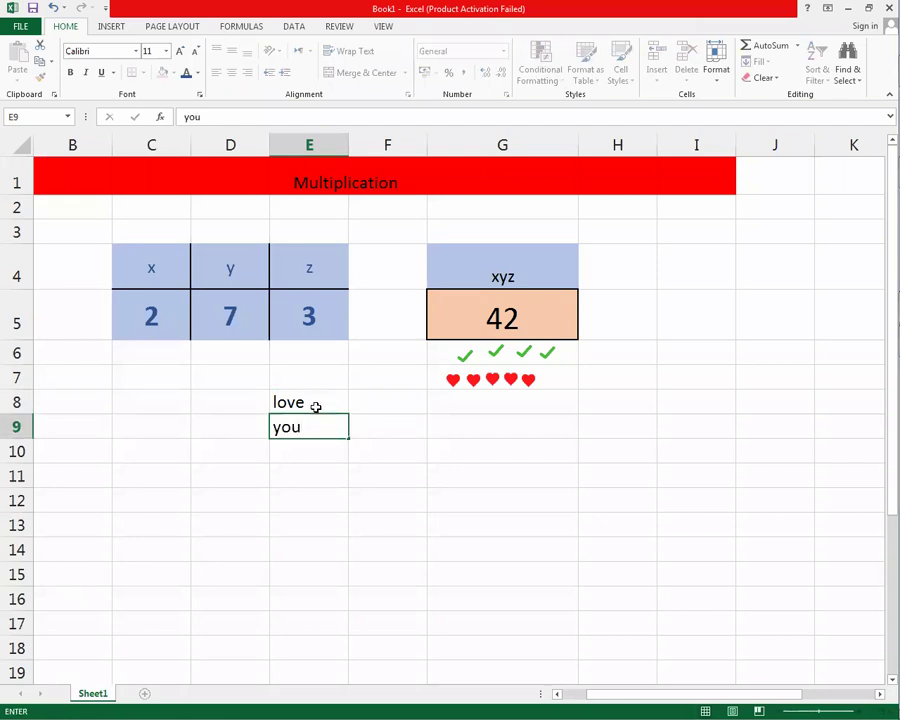
{"action": "key", "text": "Return"}
{"action": "type", "text": "a"}
{"action": "key", "text": "Return"}
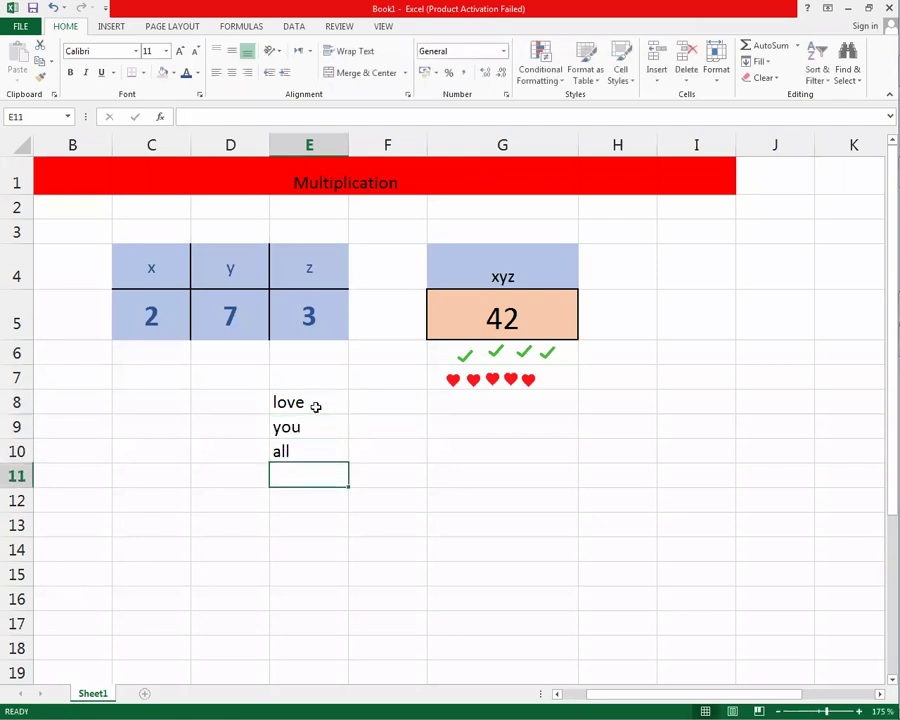
{"action": "key", "text": "Return"}
{"action": "key", "text": "Return"}
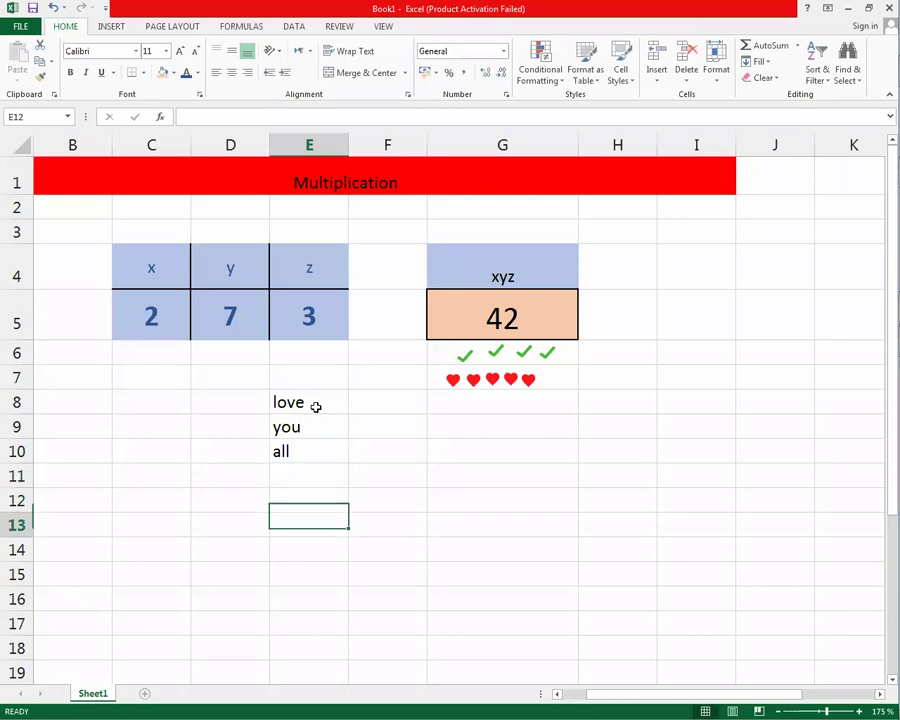
{"action": "type", "text": "Alla"}
{"action": "scroll", "coordinate": [316, 407], "scroll_direction": "down", "scroll_amount": 1}
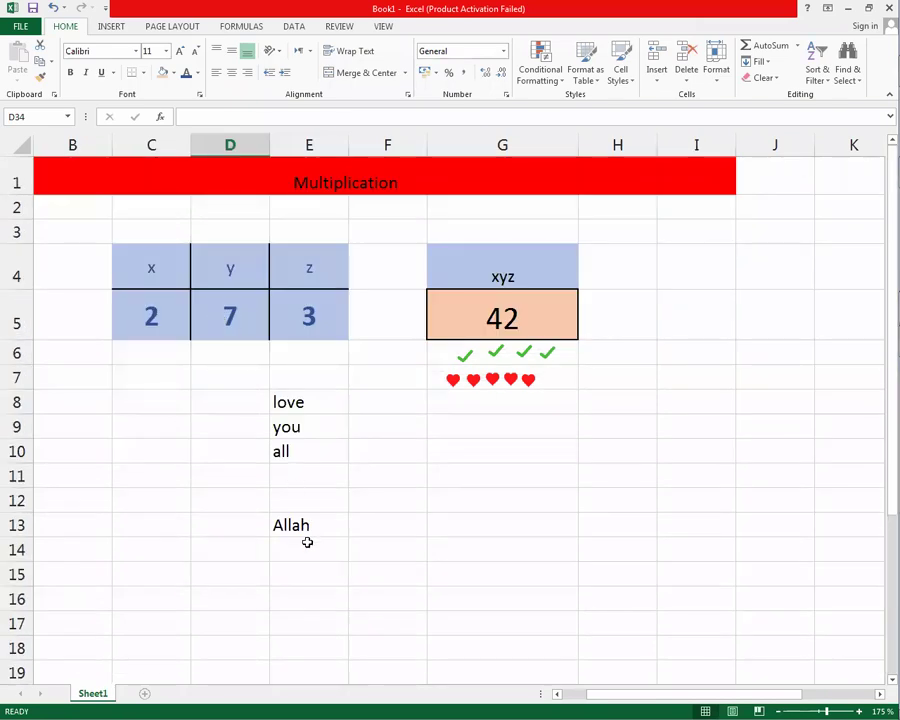
Enter bless and you in E14:E15 beneath Allah.
{"action": "left_click", "coordinate": [307, 540]}
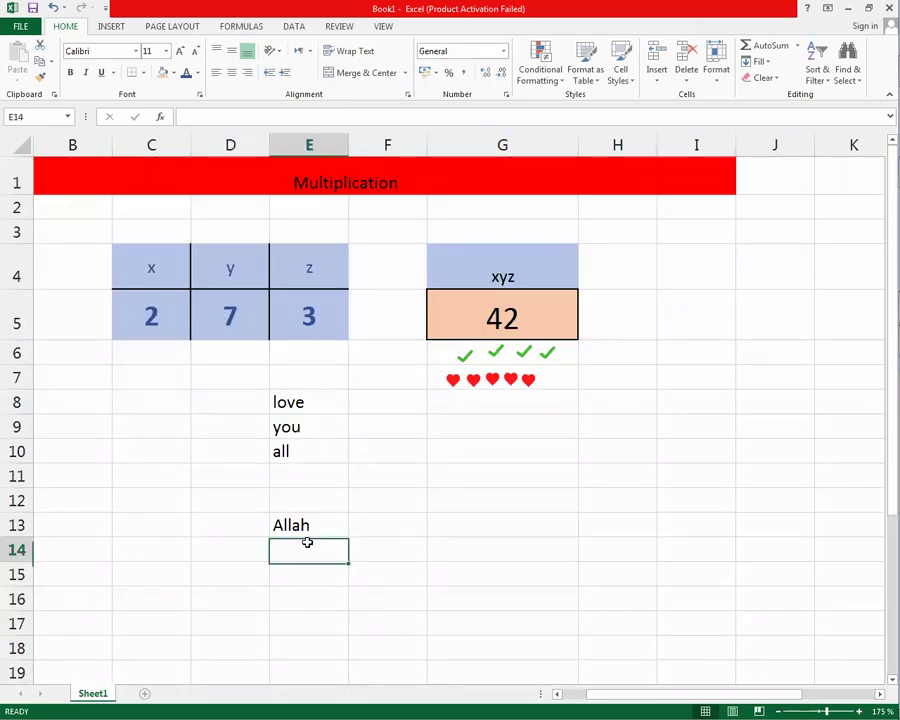
{"action": "type", "text": "ble"}
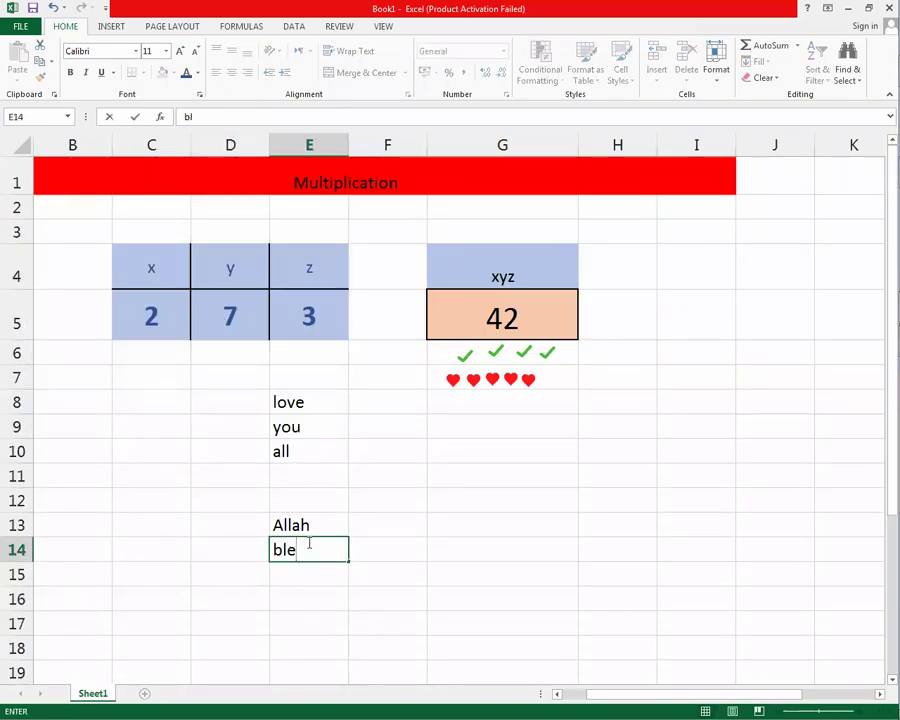
{"action": "key", "text": "Return"}
{"action": "type", "text": "you"}
{"action": "key", "text": "Return"}
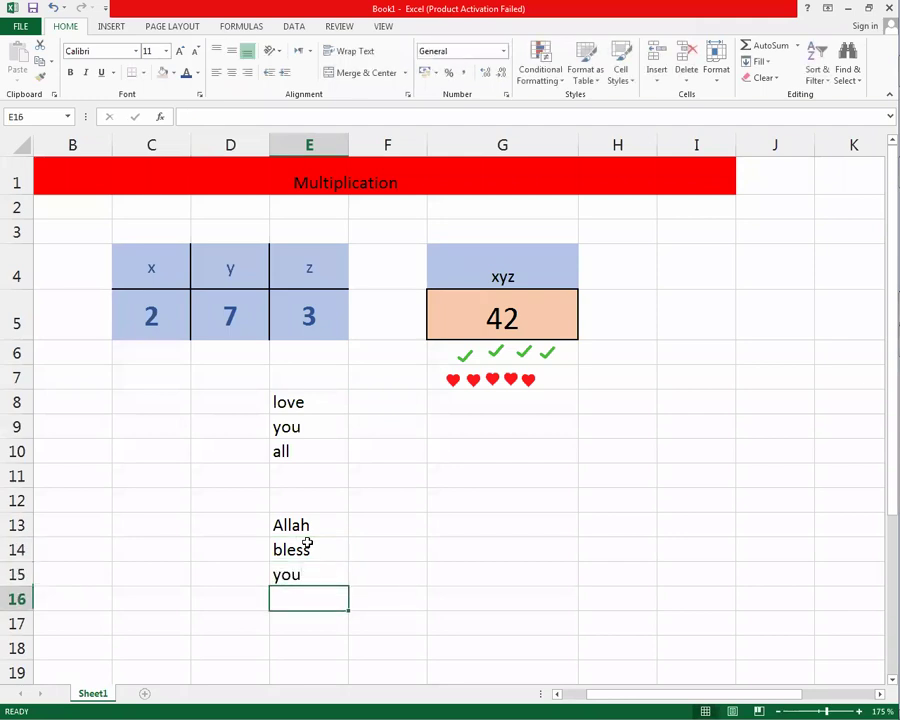
Fill F14:F17 with Allah, keep, you, save, correcting a typo in F15.
{"action": "left_click", "coordinate": [375, 521]}
{"action": "key", "text": "Down"}
{"action": "type", "text": "A"}
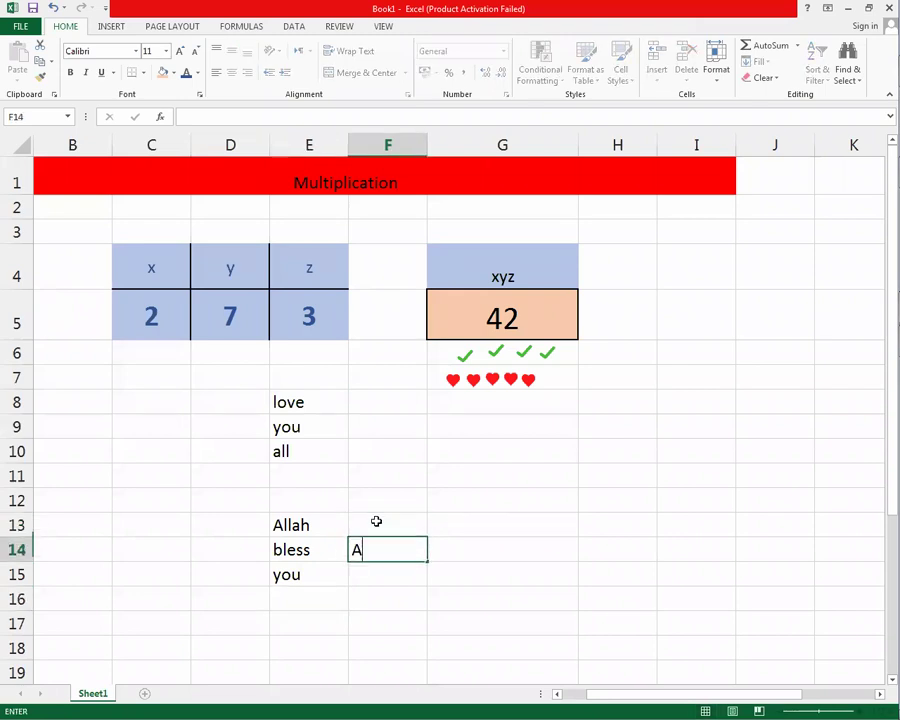
{"action": "type", "text": "llah"}
{"action": "key", "text": "Return"}
{"action": "key", "text": "Return"}
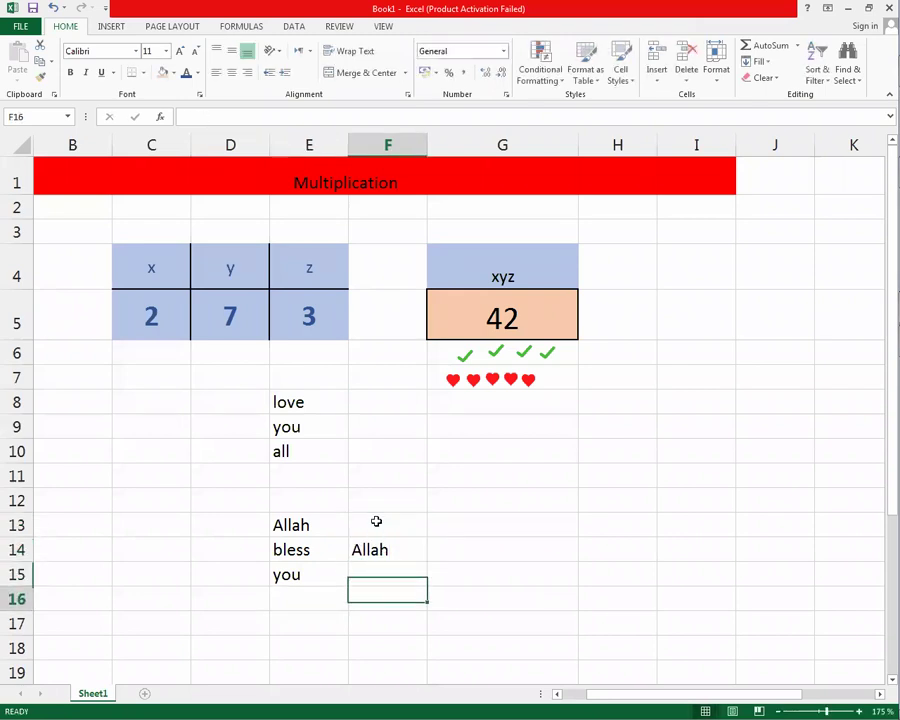
{"action": "key", "text": "Up"}
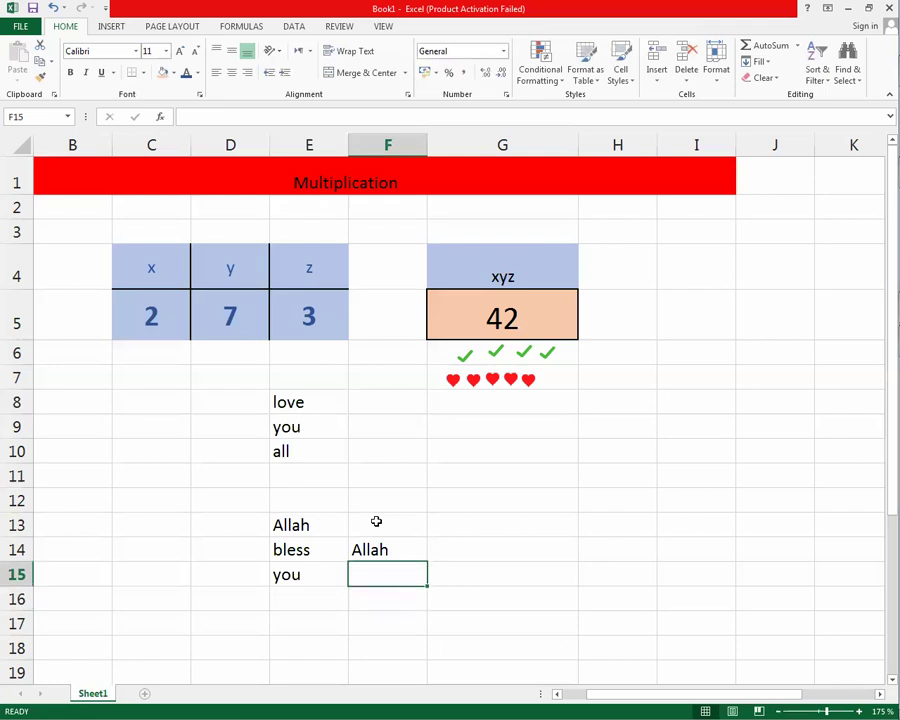
{"action": "type", "text": "saveqfgl"}
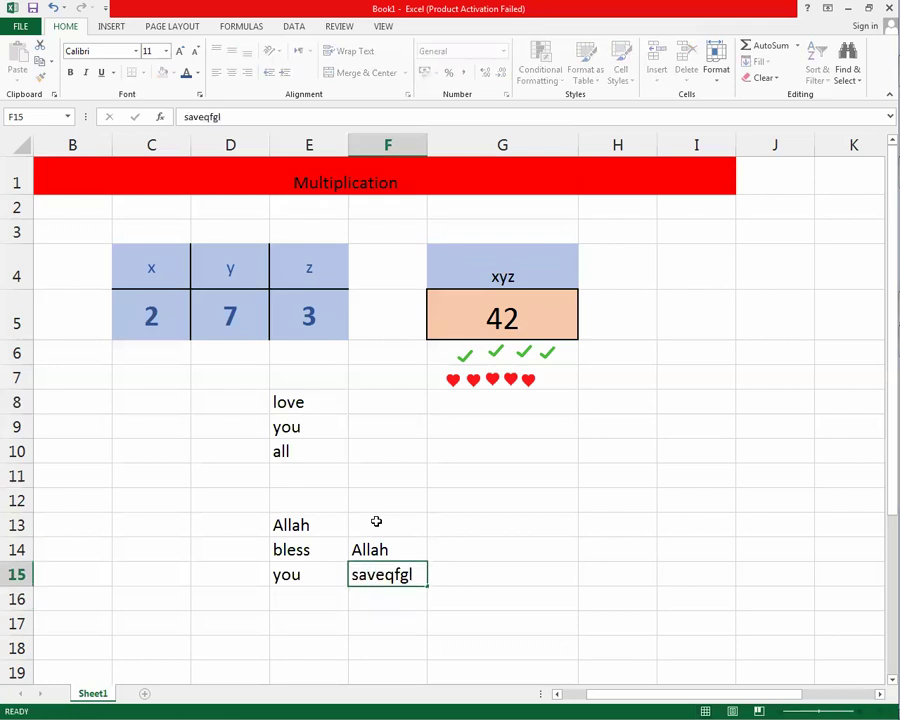
{"action": "key", "text": "Up"}
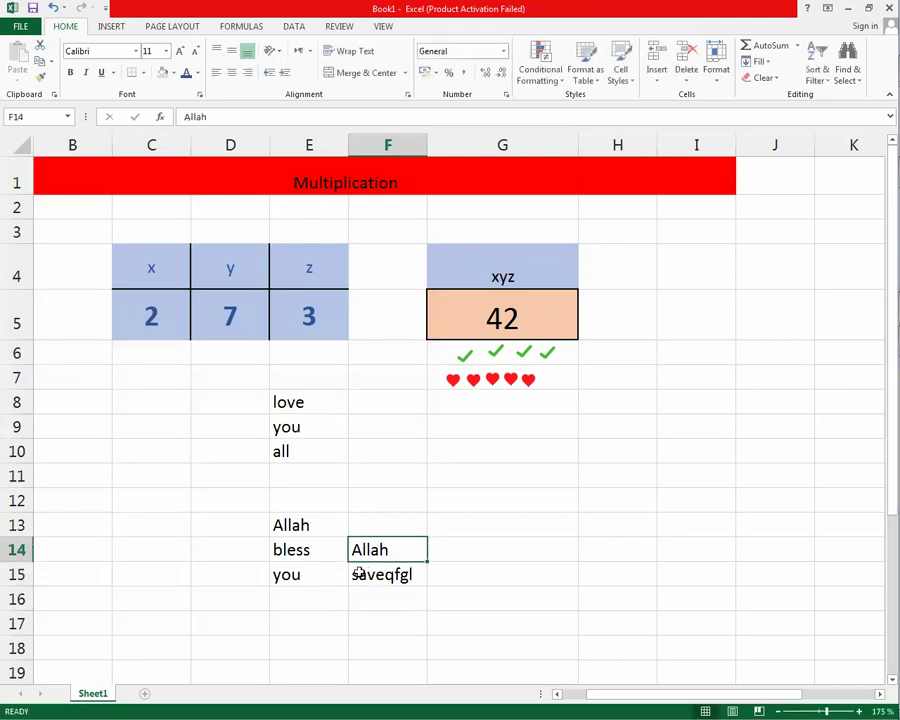
{"action": "left_click", "coordinate": [371, 577]}
{"action": "key", "text": "BackSpace"}
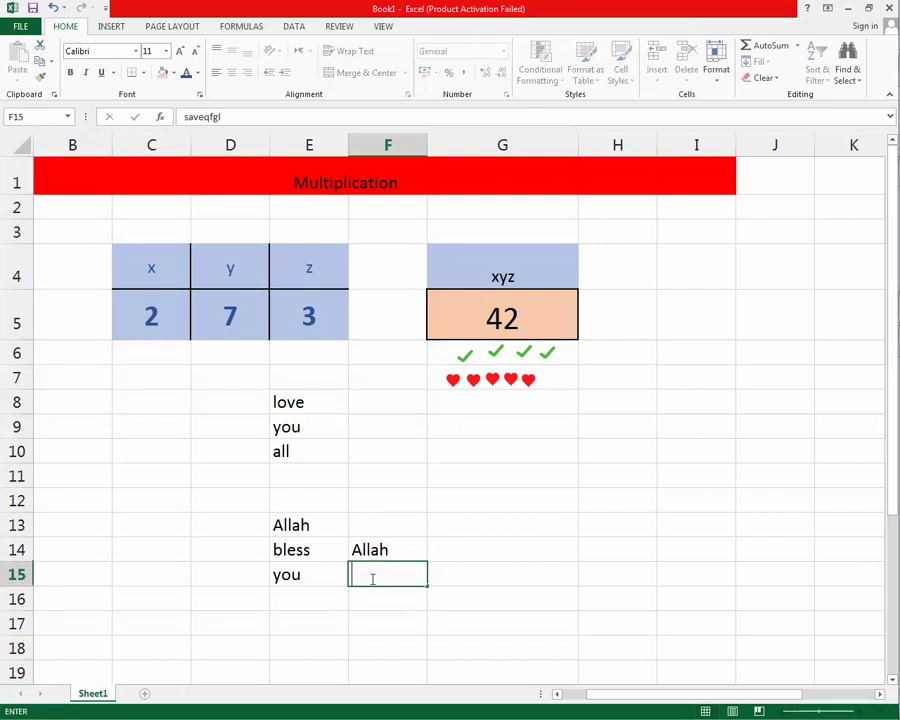
{"action": "type", "text": "kep"}
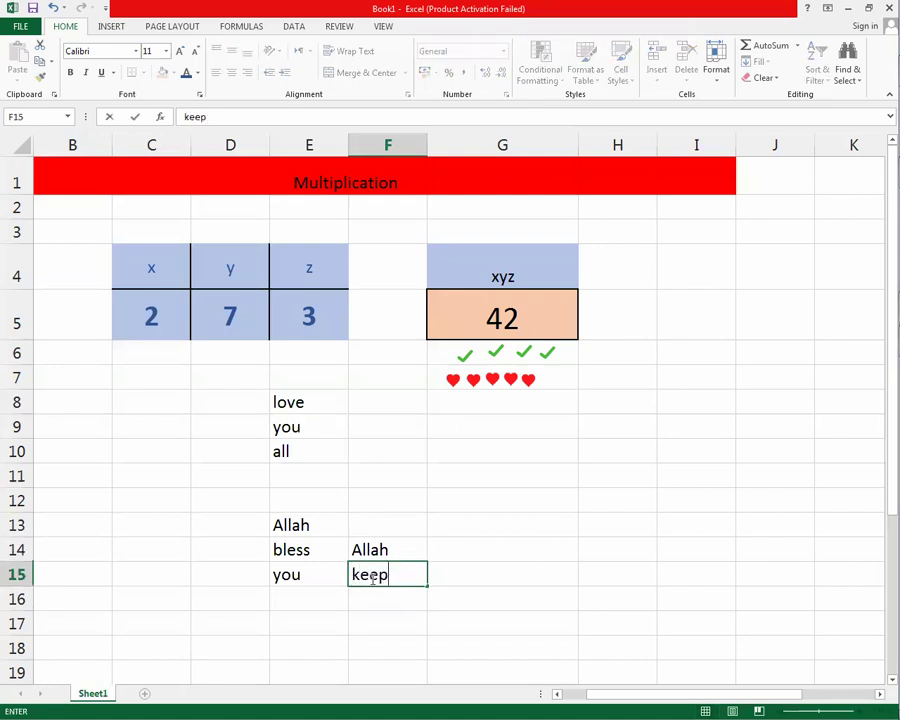
{"action": "key", "text": "Return"}
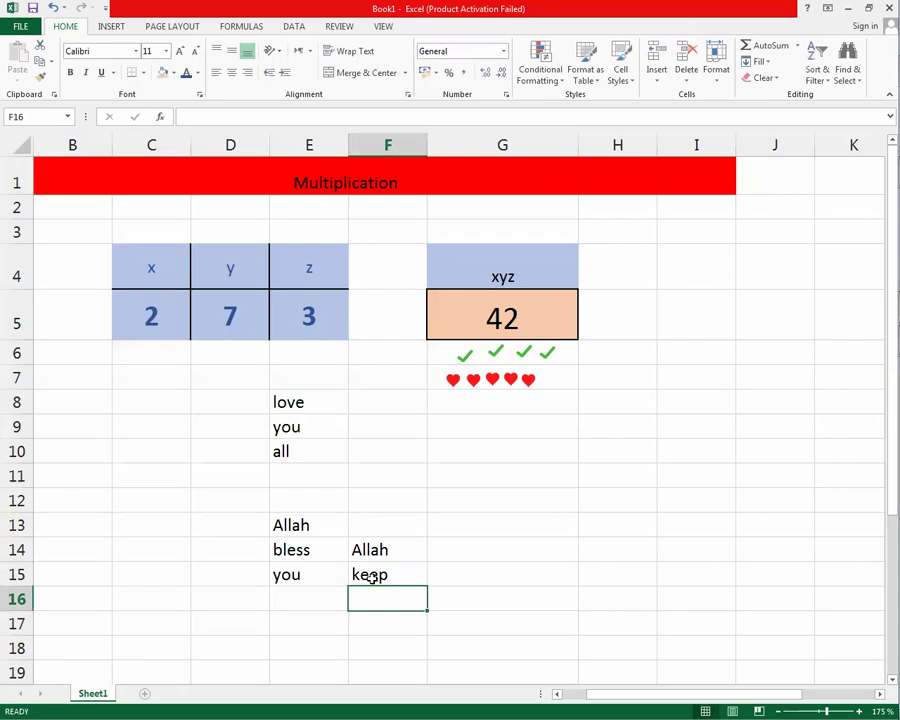
{"action": "type", "text": "you"}
{"action": "key", "text": "Return"}
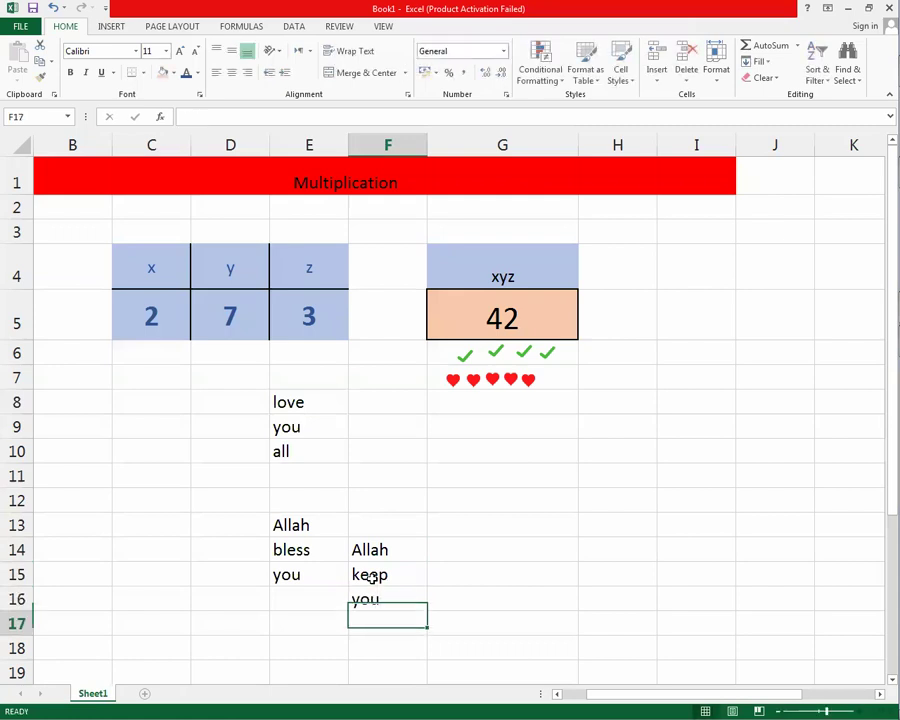
{"action": "type", "text": "save"}
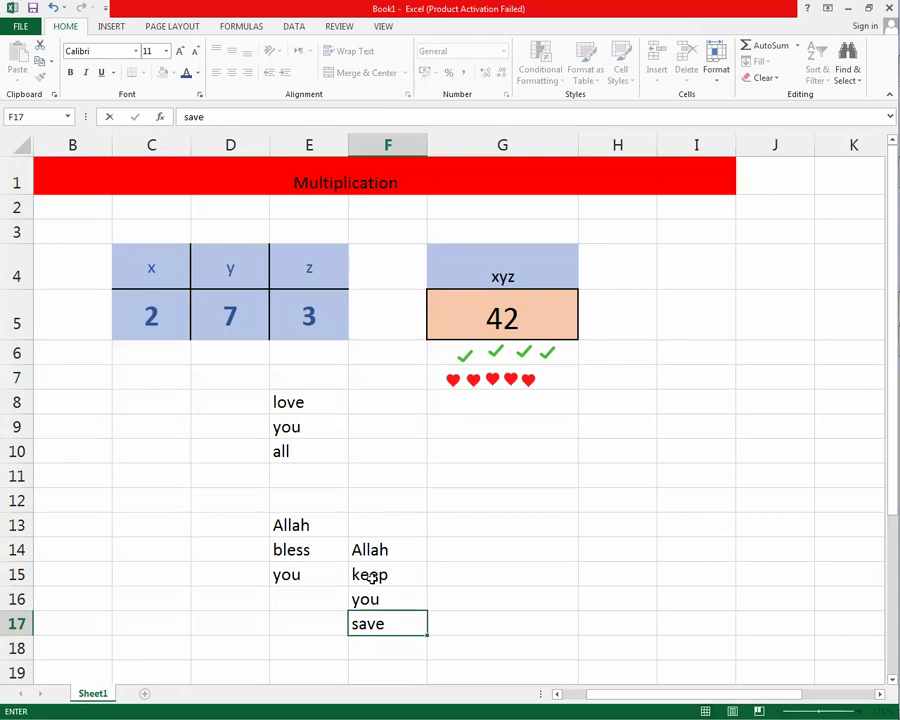
{"action": "key", "text": "Return"}
Enter the closing word bye in cell G11.
{"action": "left_click", "coordinate": [444, 478]}
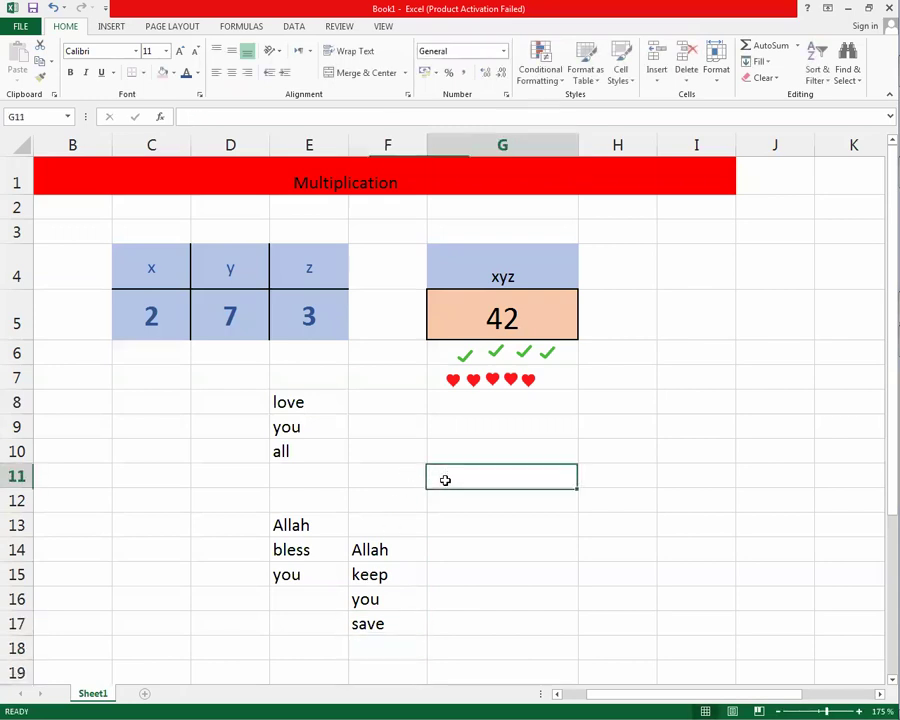
{"action": "type", "text": "bye"}
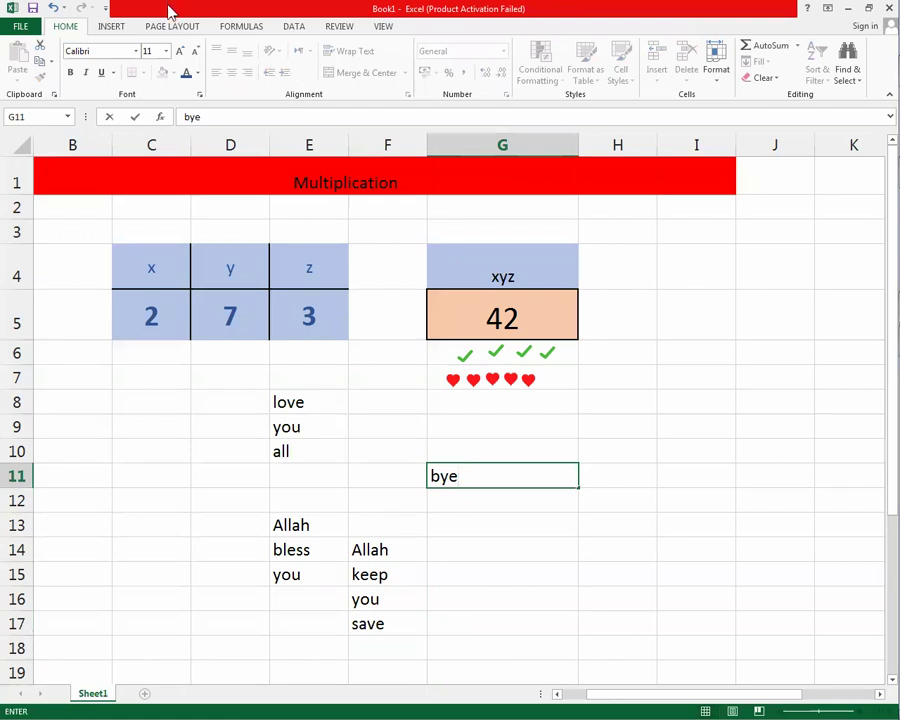
{"action": "left_click", "coordinate": [166, 52]}
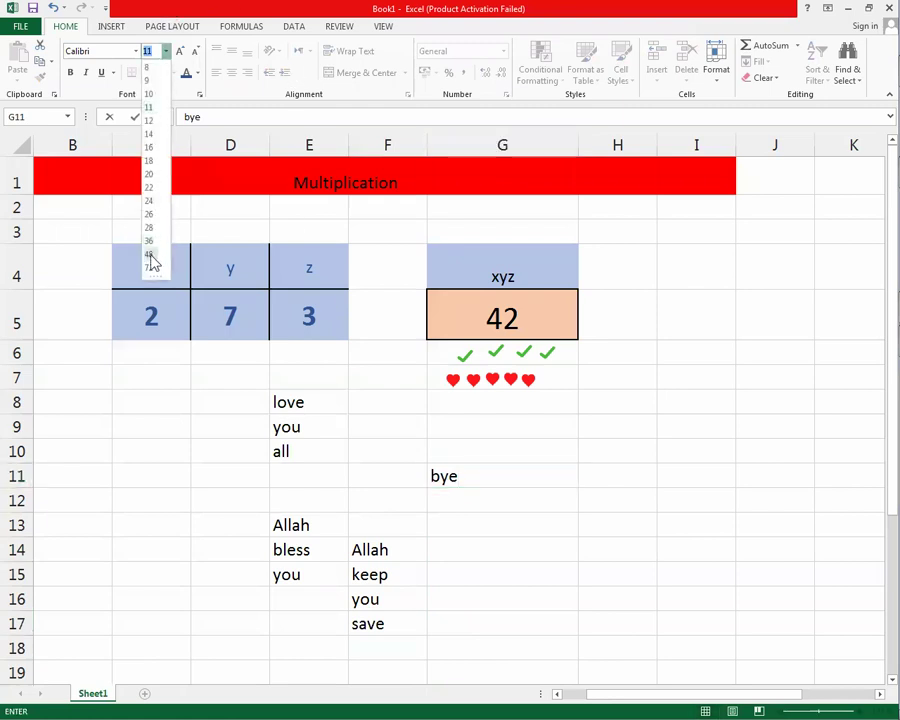
{"action": "key", "text": "Escape"}
{"action": "type", "text": "48"}
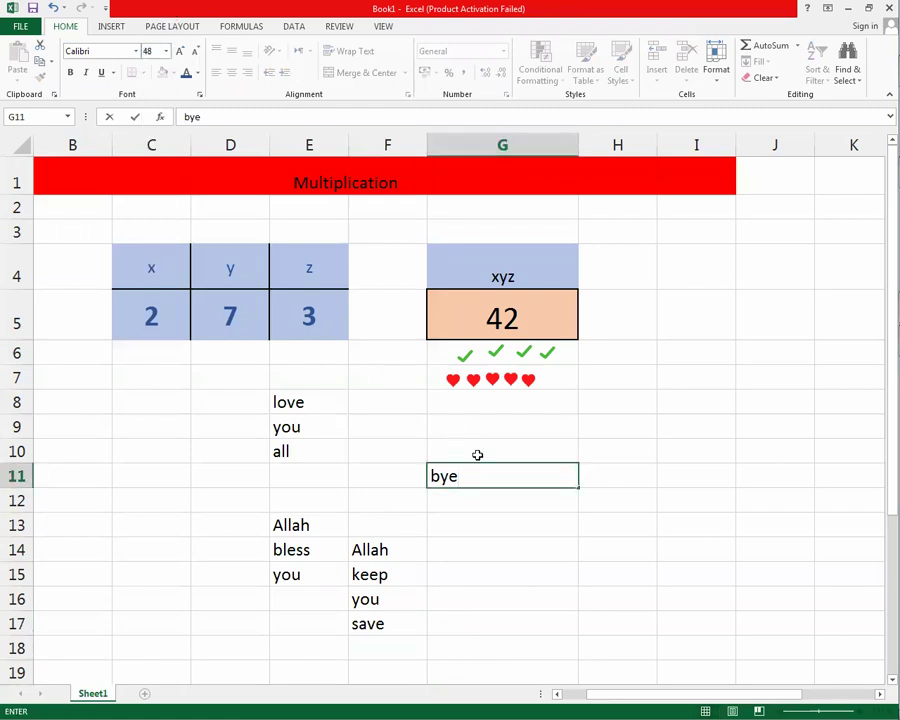
{"action": "left_click", "coordinate": [474, 450]}
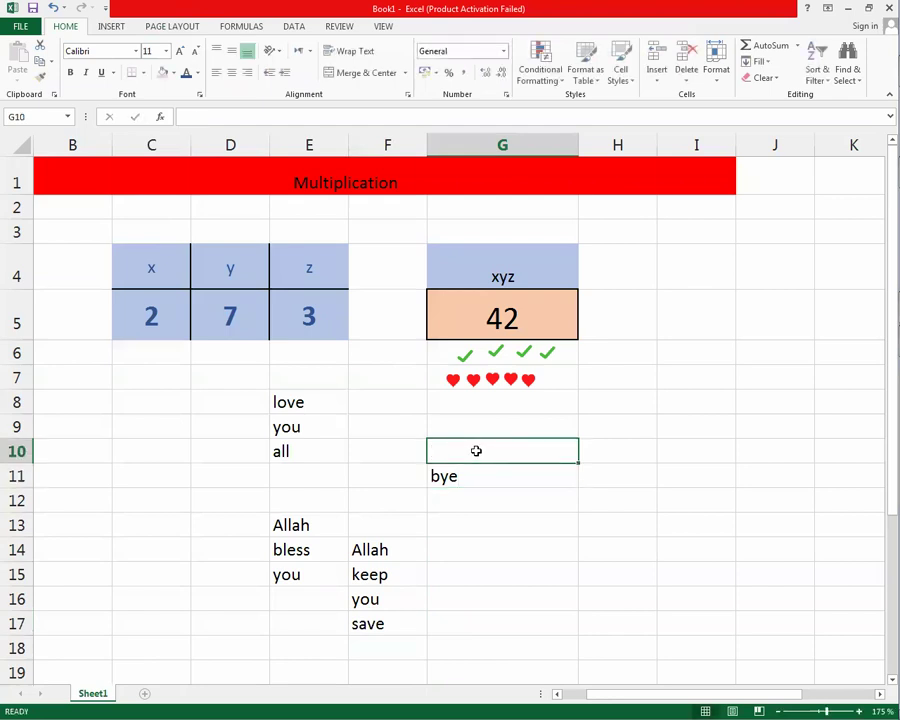